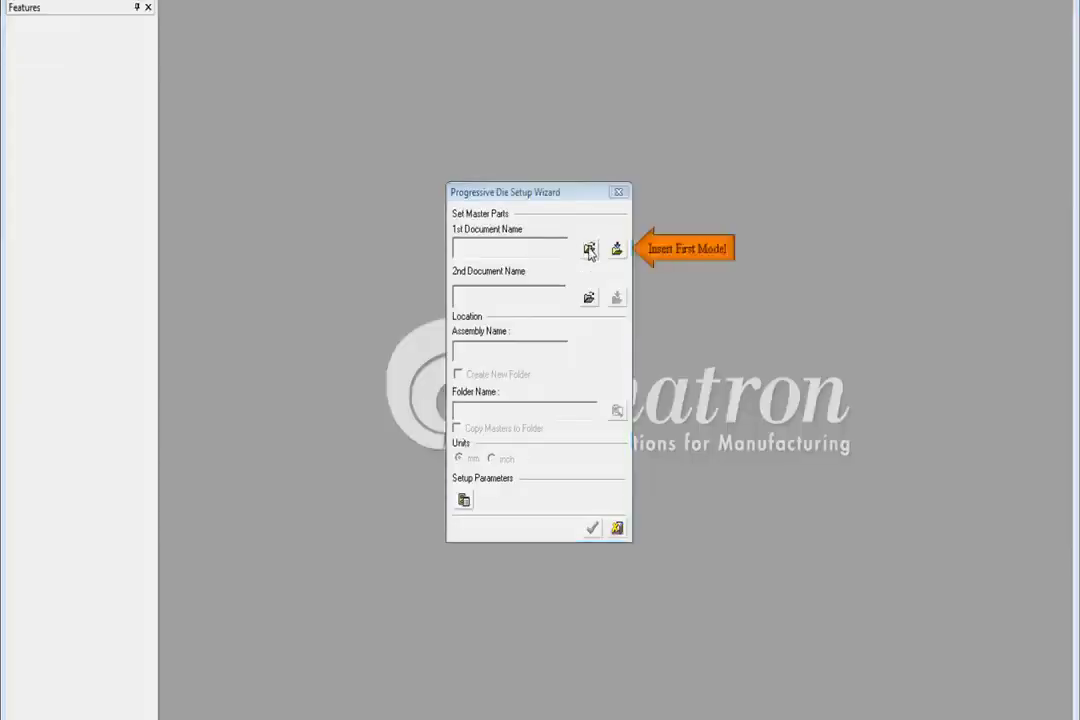
- Load ModelVer4.elt as the first document and Model-Mirror.elt as the second in the strip wizard
left_click(589, 250)
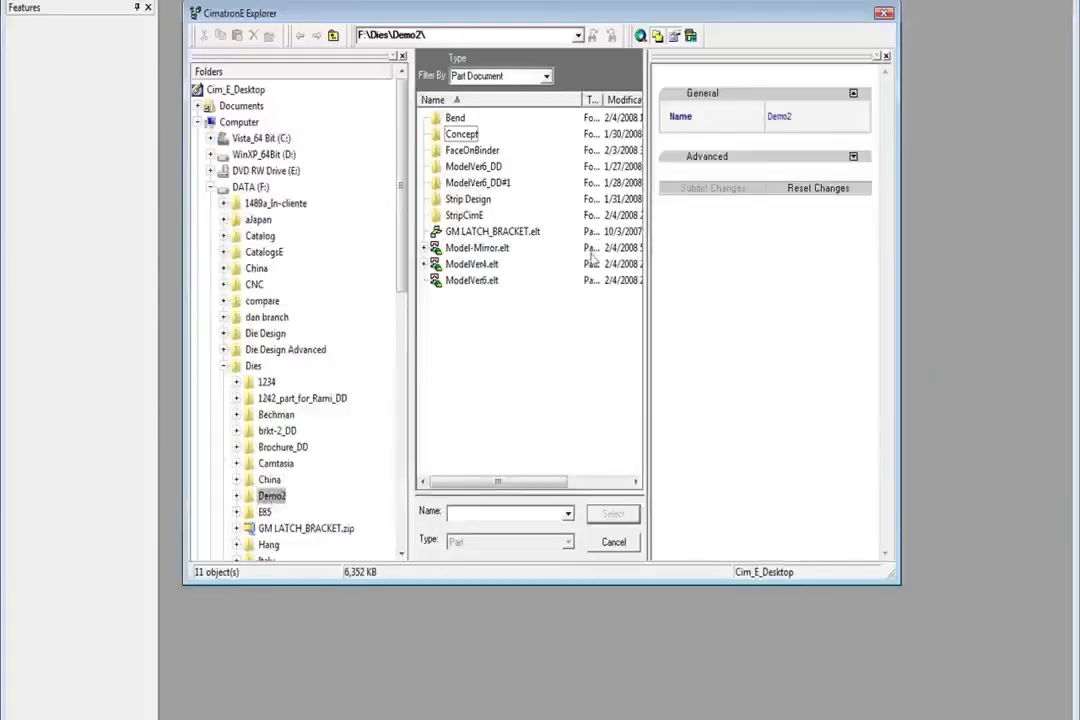
left_click(471, 264)
left_click(615, 518)
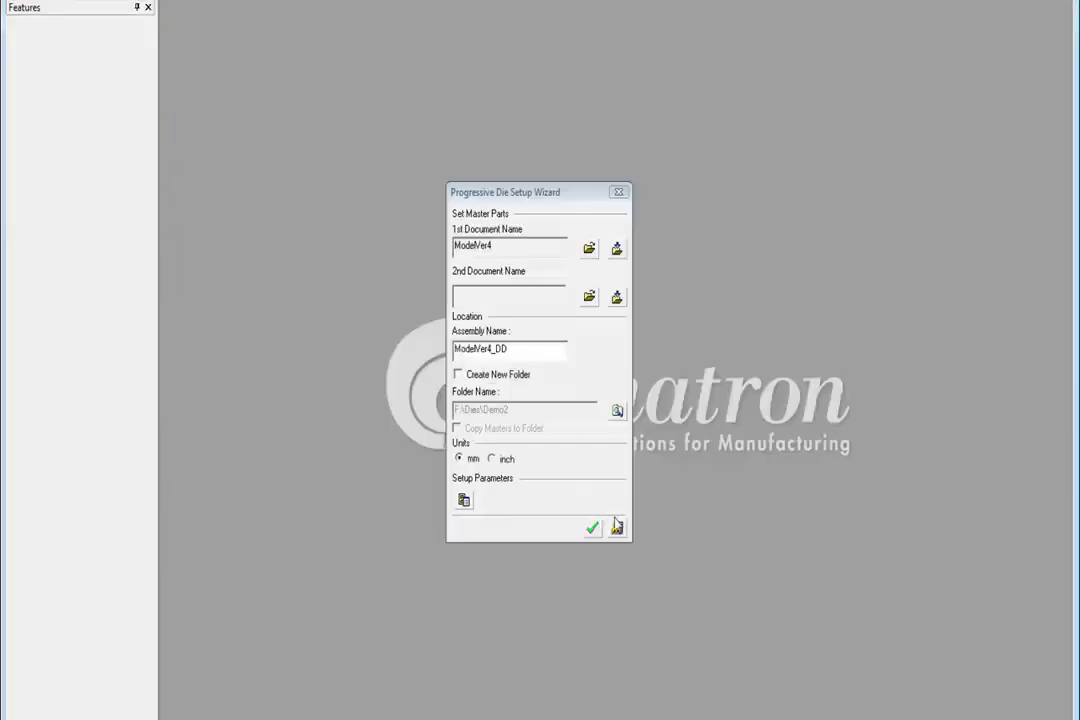
left_click(589, 298)
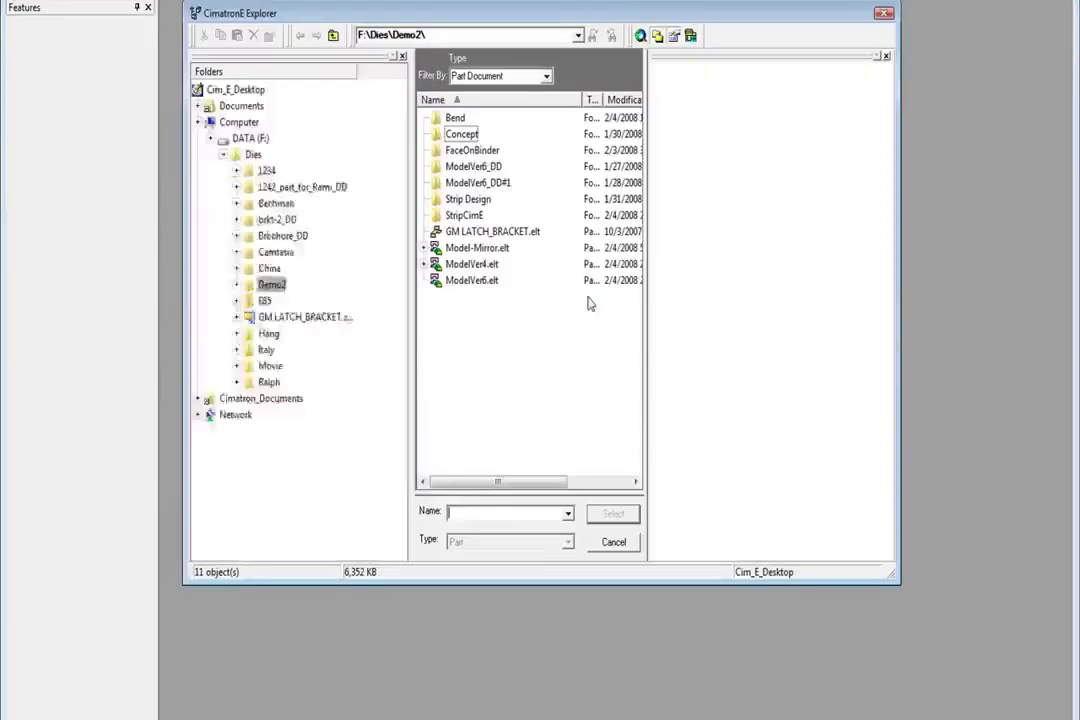
left_click(477, 248)
left_click(612, 513)
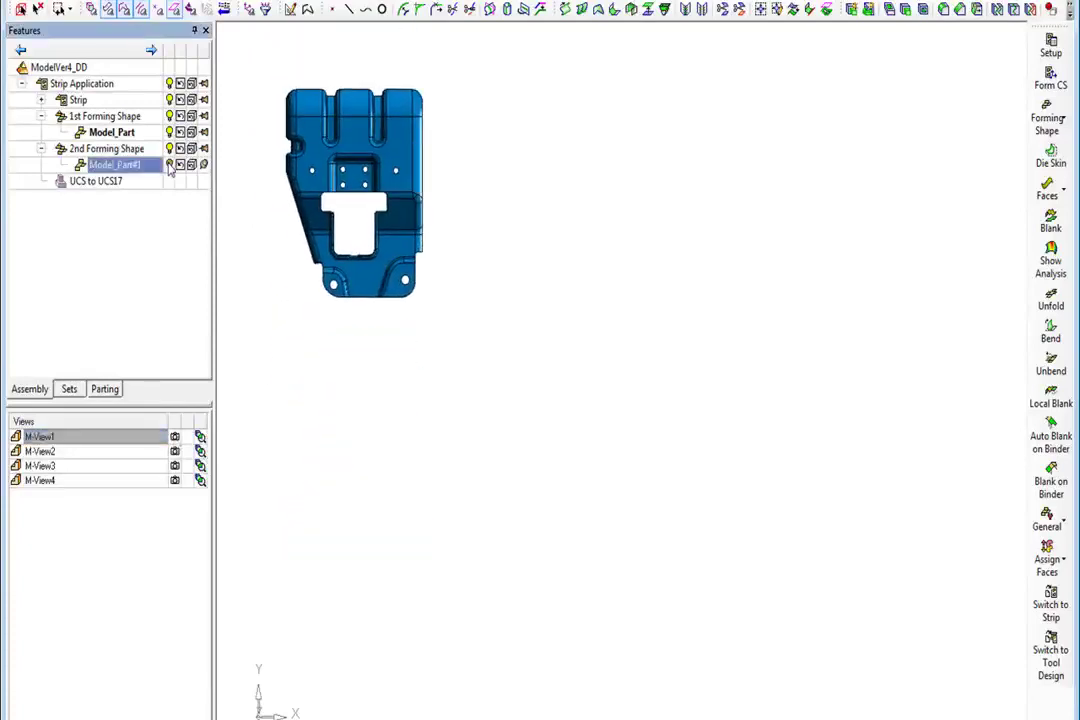
left_click(175, 452)
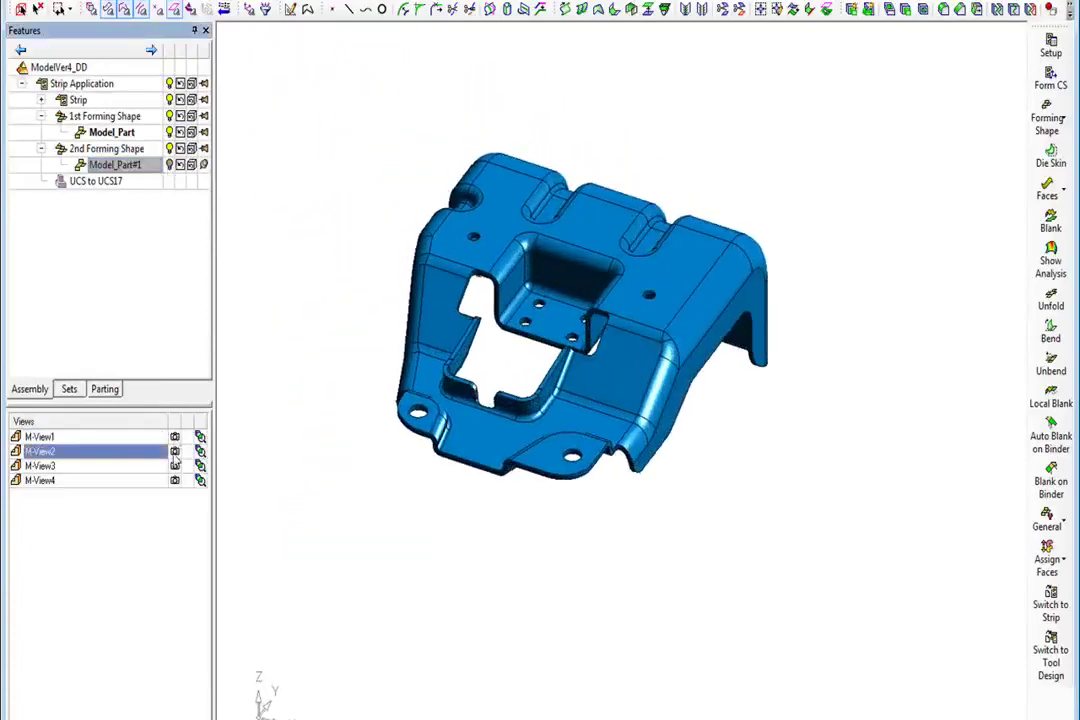
left_click(1050, 260)
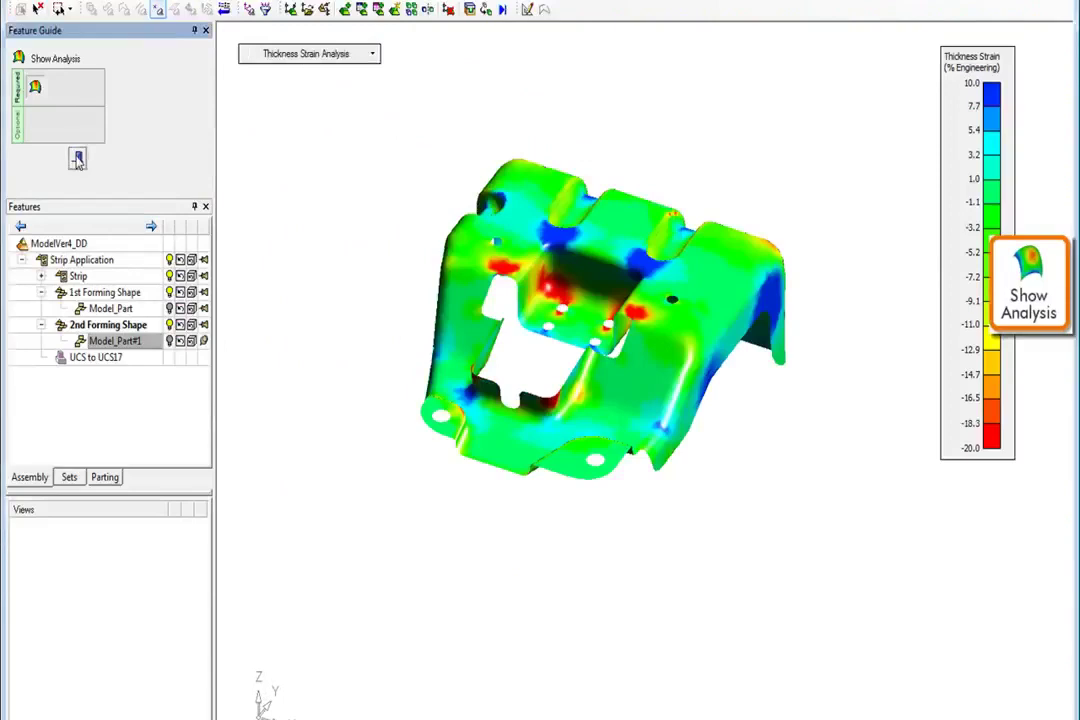
left_click(78, 160)
left_click(174, 482)
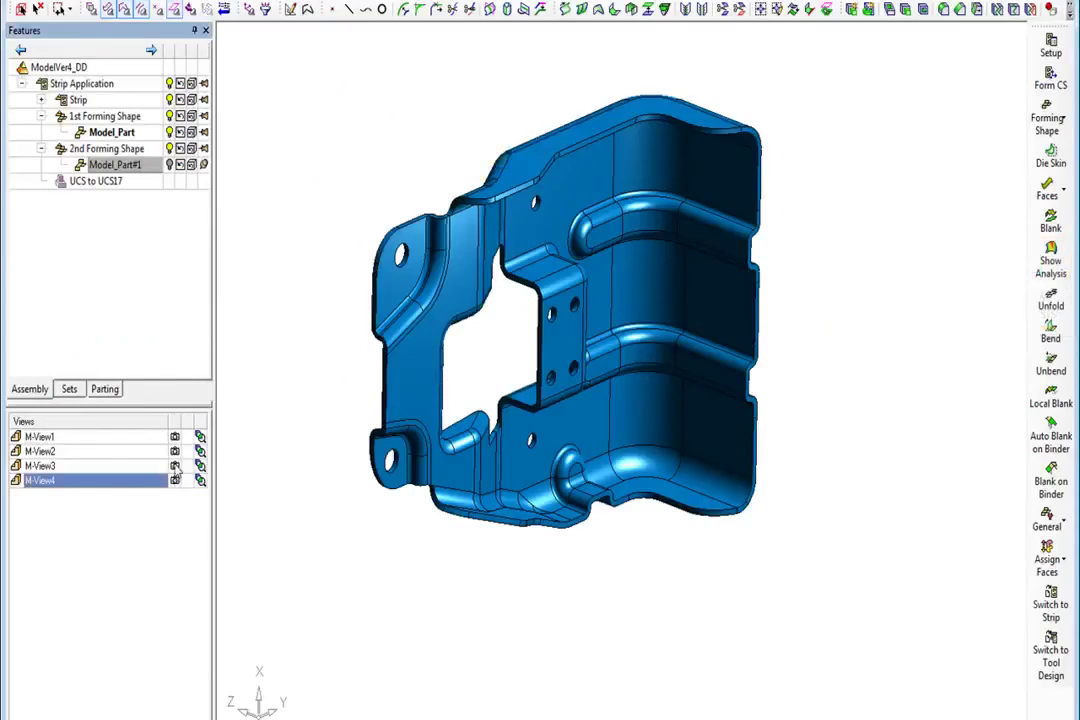
- From the saved interior view M-View3, select the bracket's three inner wall faces for the carrier-tab sweep
left_click(175, 466)
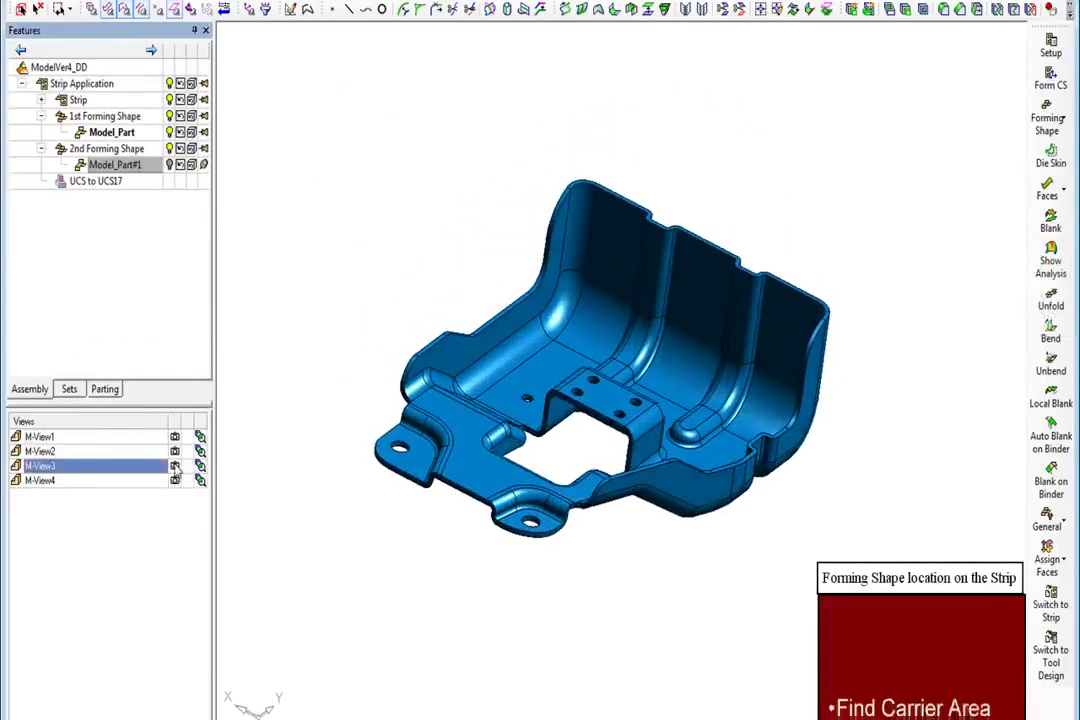
left_click(613, 223)
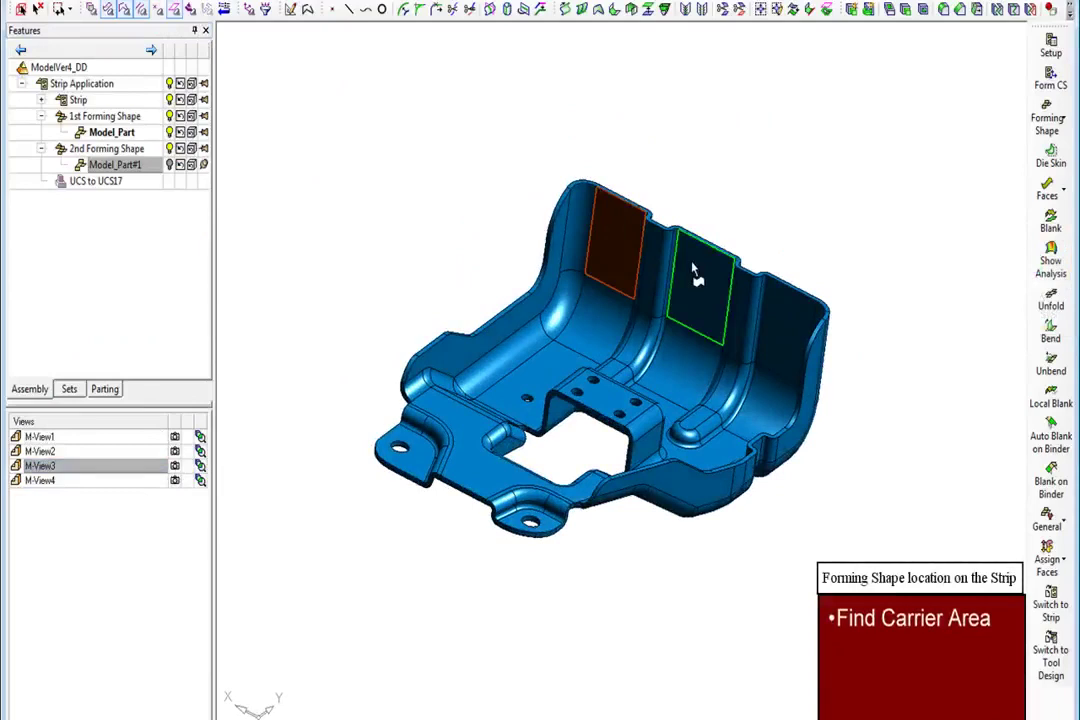
left_click(690, 278)
left_click(790, 330)
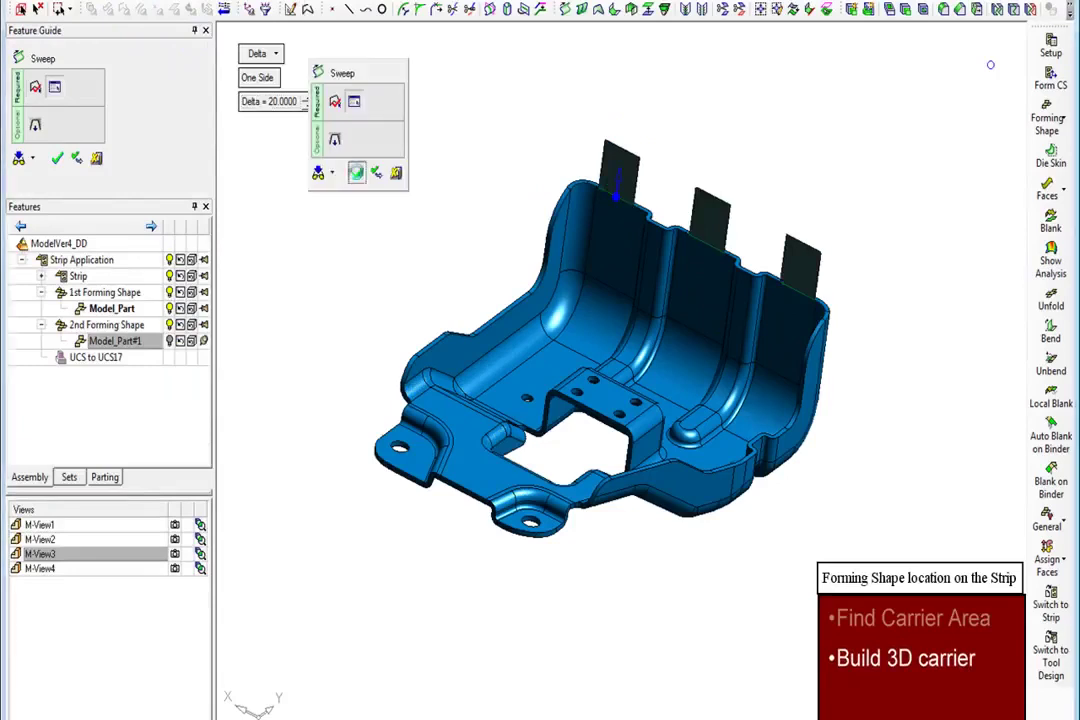
- Apply the tab sweep and set a normal-to-plane forming coordinate system on the middle tab
left_click(357, 175)
left_click(110, 8)
mouse_move(126, 21)
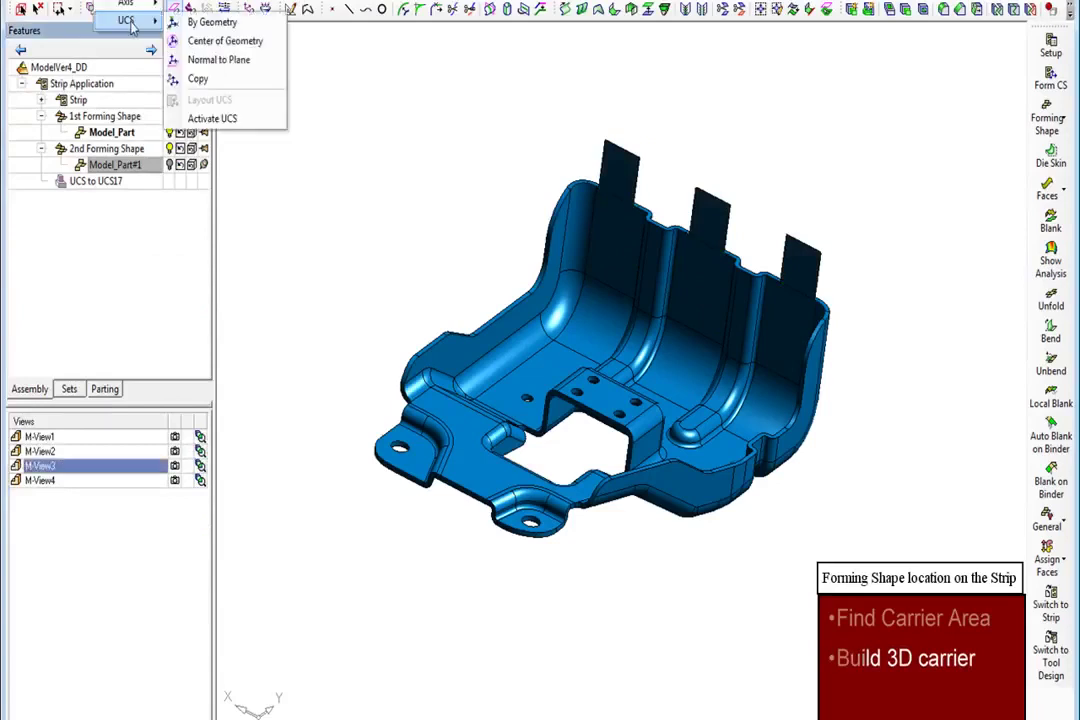
left_click(220, 60)
left_click(700, 226)
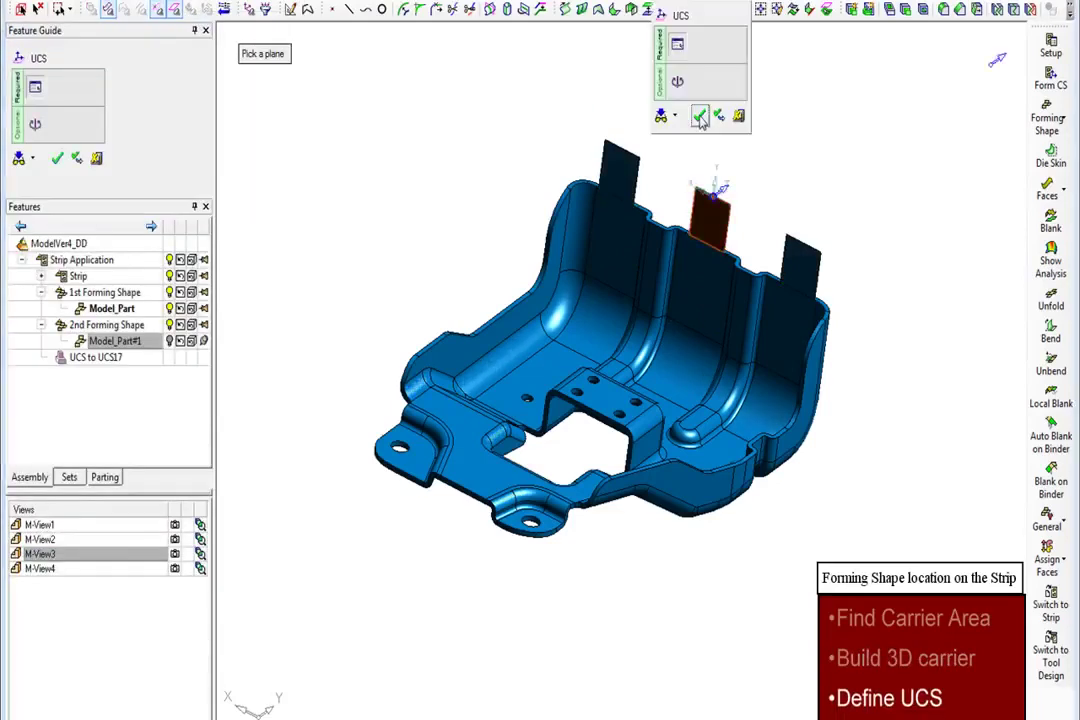
left_click(701, 113)
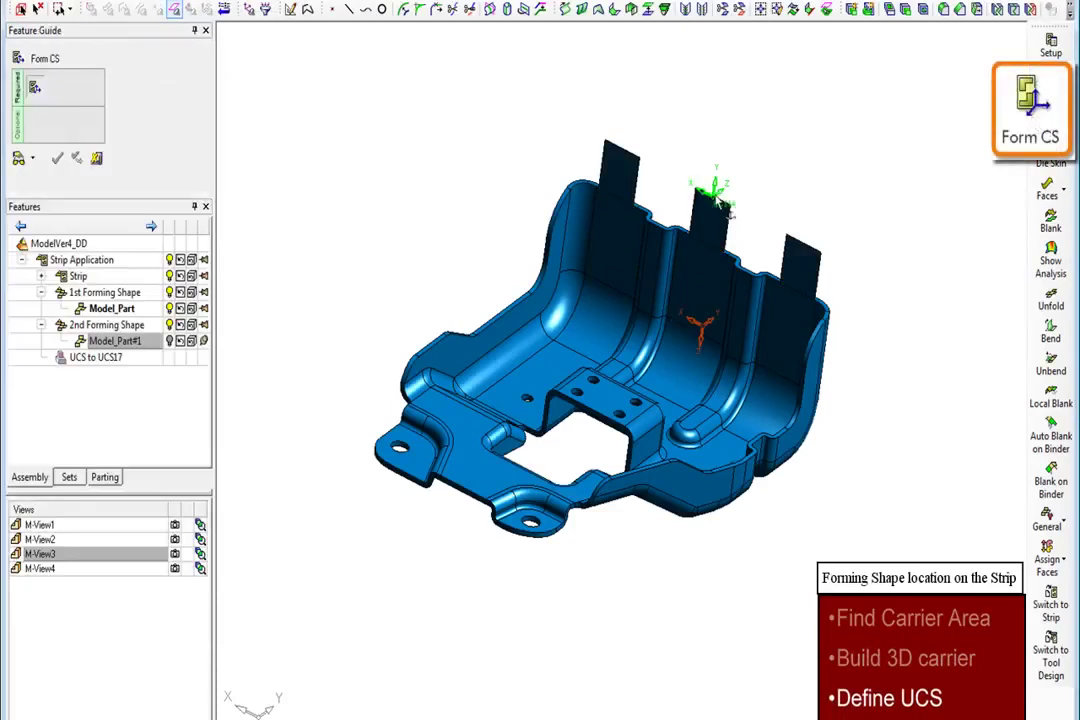
left_click(176, 467)
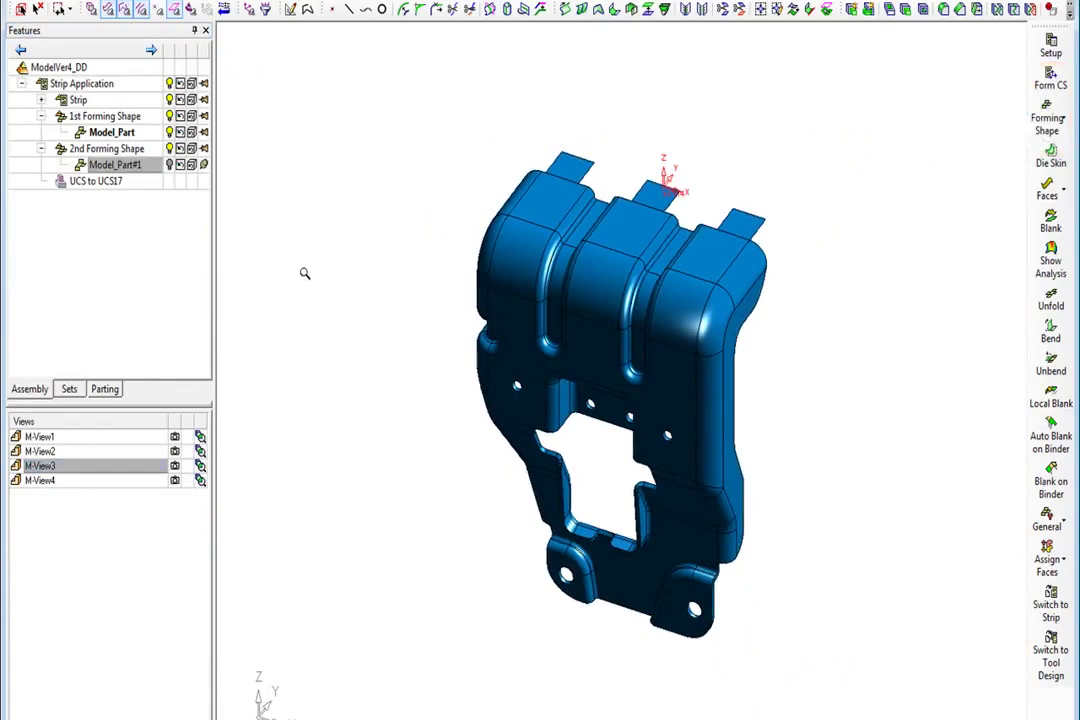
- Add a second forming shape 200 along the strip and save the view
left_click(1046, 118)
left_click(1000, 107)
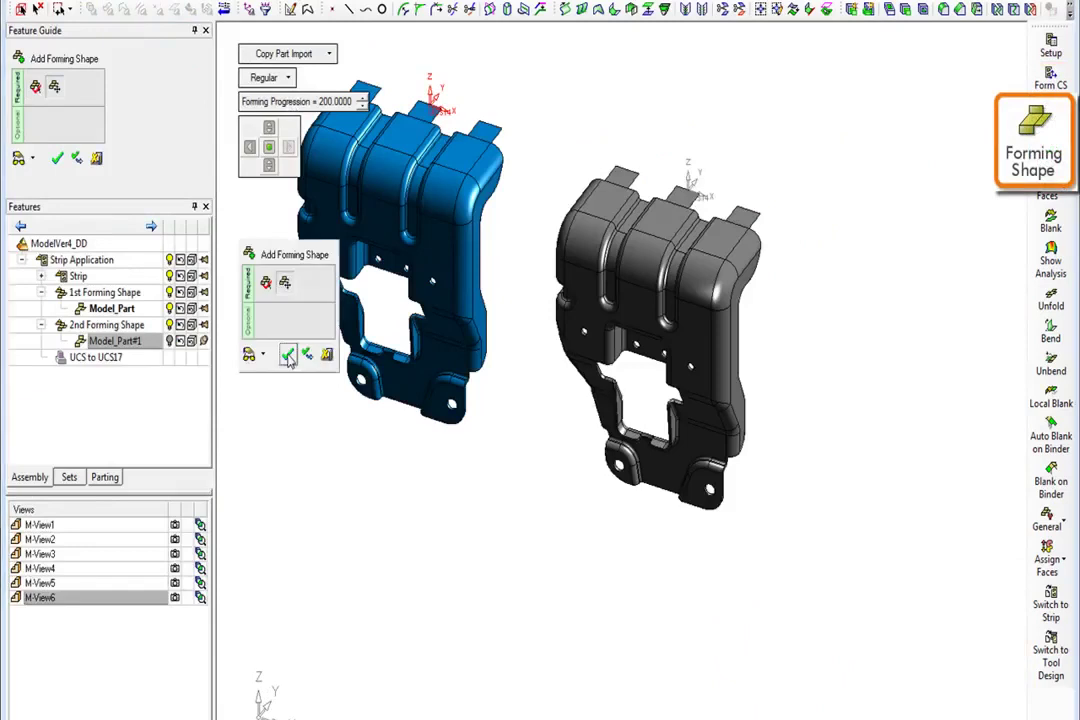
left_click(288, 356)
left_click(175, 440)
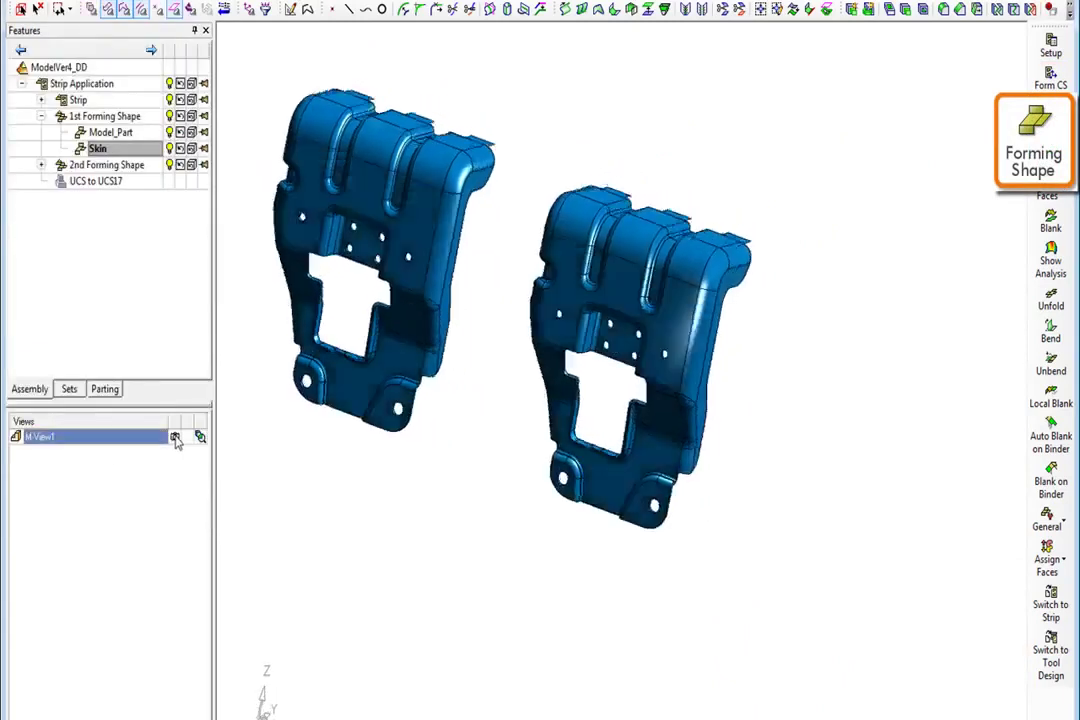
left_click(174, 440)
scroll(222, 500, "up", 3)
- Create a die skin of the first forming shape and save the front view
left_click(1050, 157)
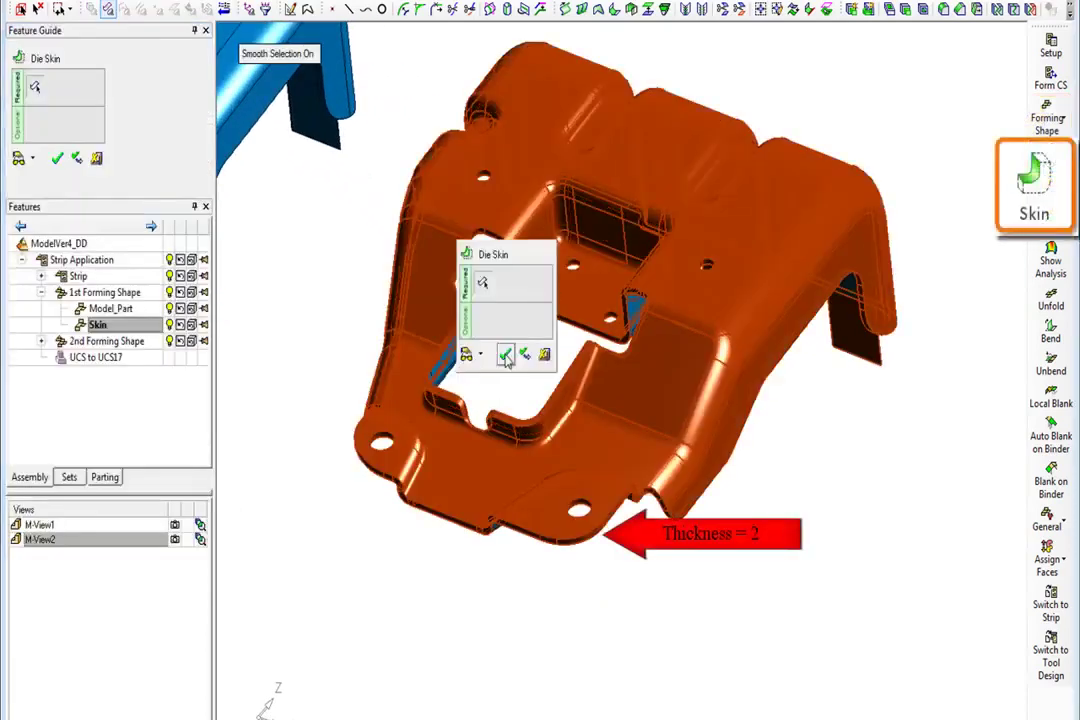
left_click(506, 357)
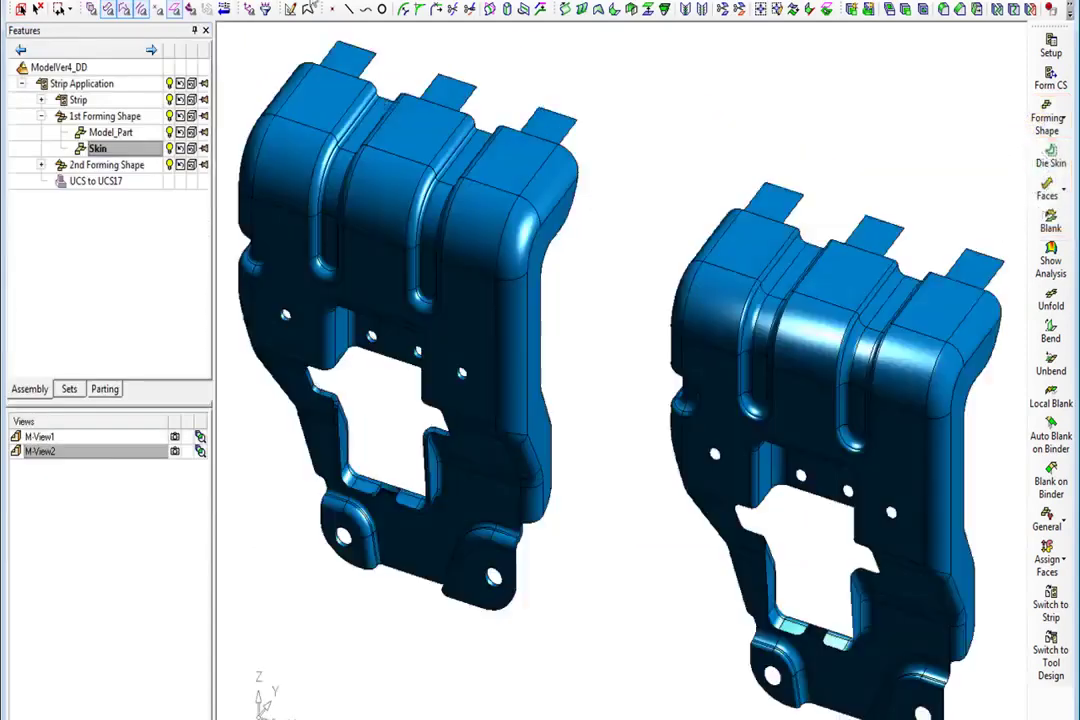
left_click(265, 5)
left_click(176, 468)
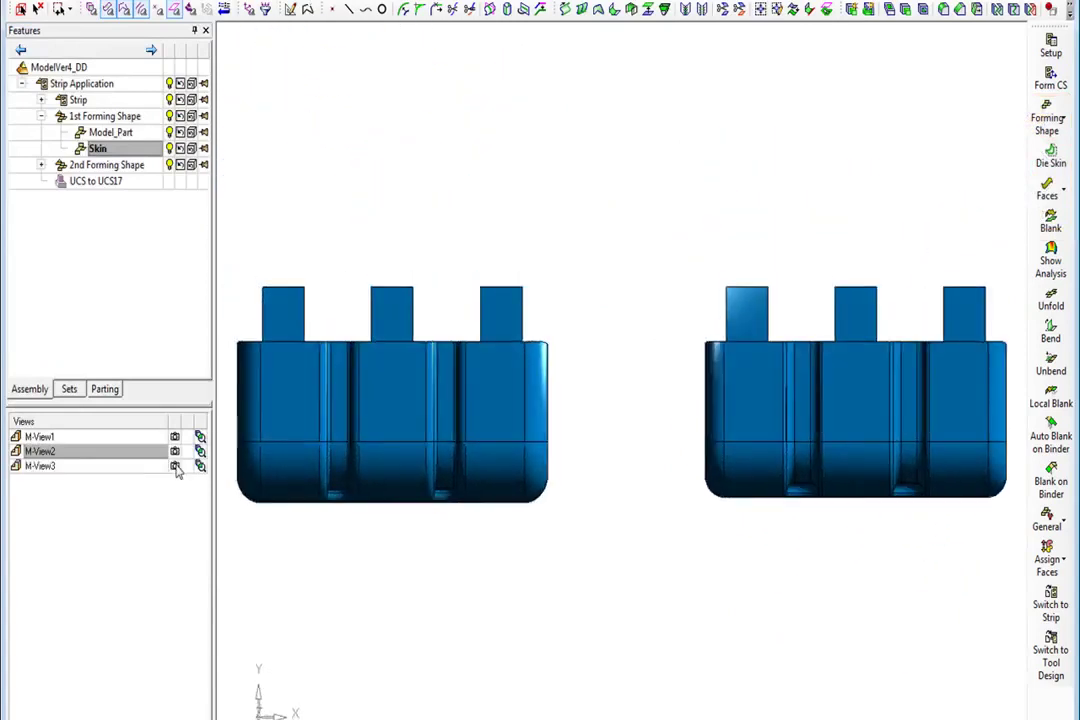
left_click(176, 468)
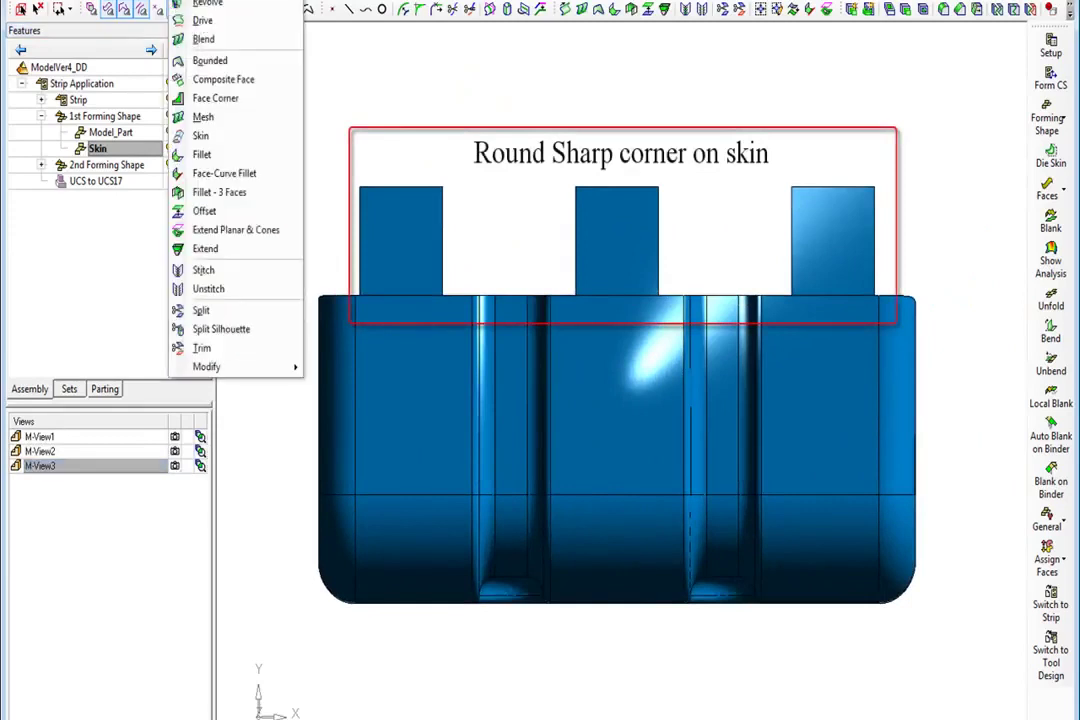
- Round the skin's sharp tab-base corners with a Face Corner radius of 1
left_click(190, 98)
left_click(884, 318)
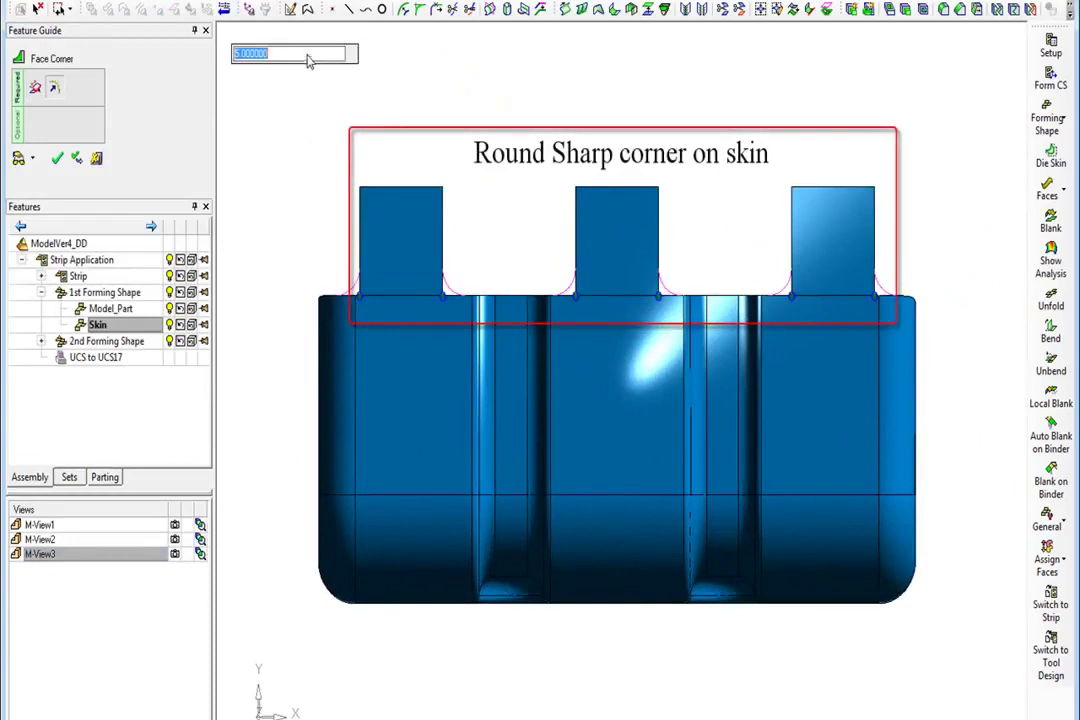
type("1")
key("Return")
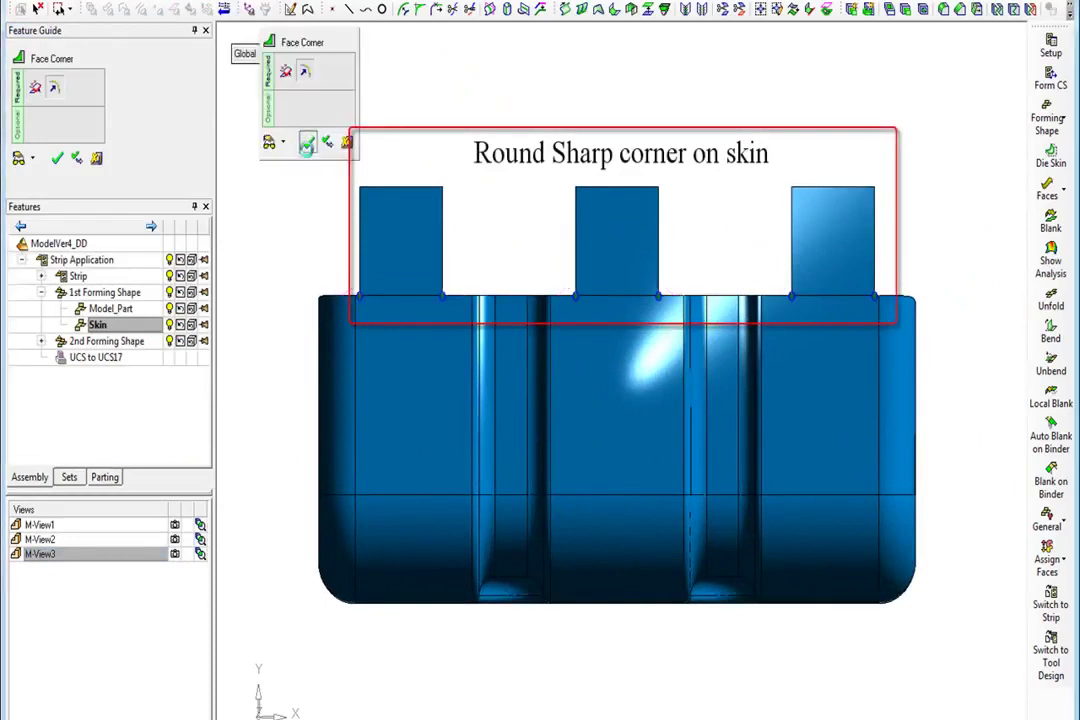
left_click(308, 145)
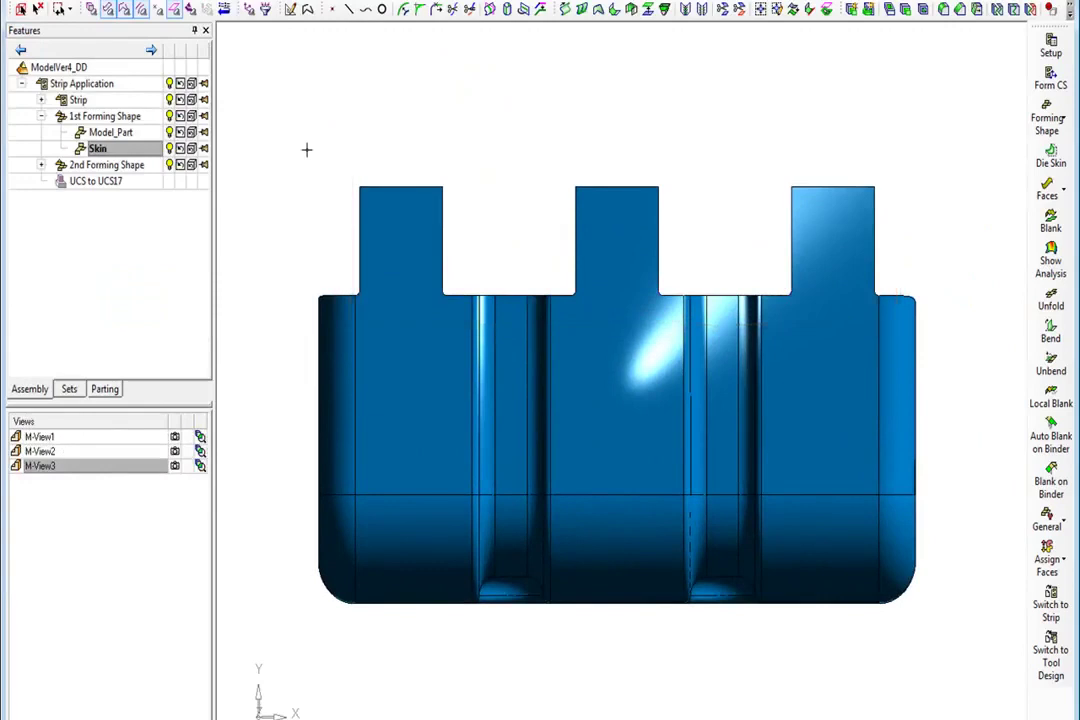
left_click(174, 483)
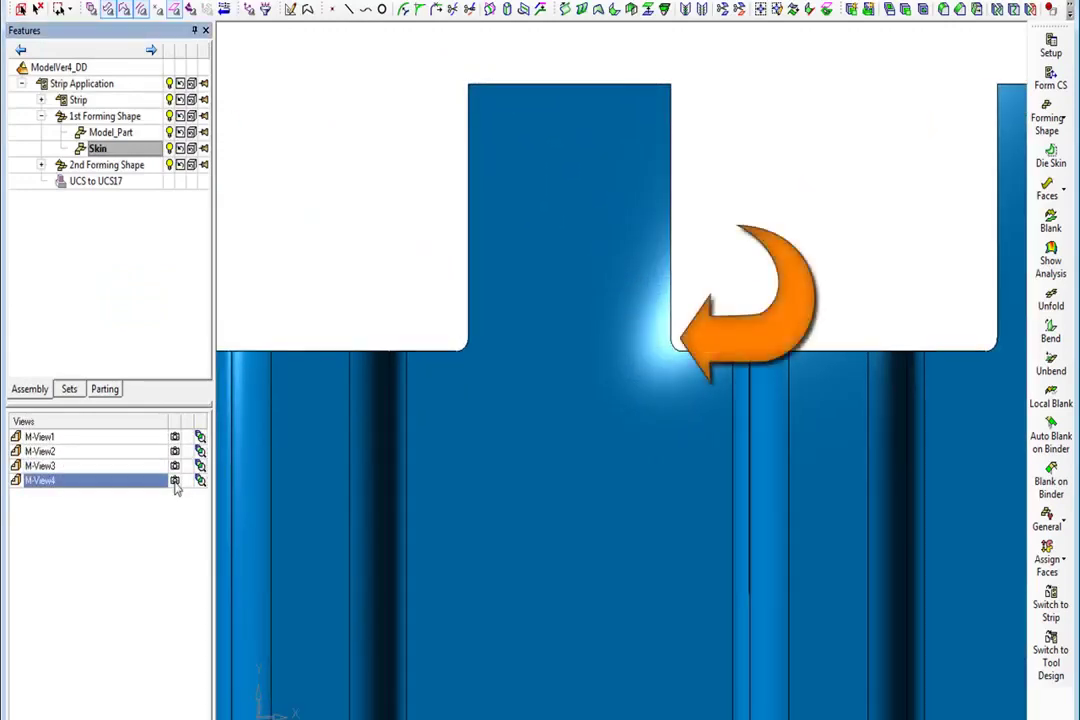
left_click(174, 495)
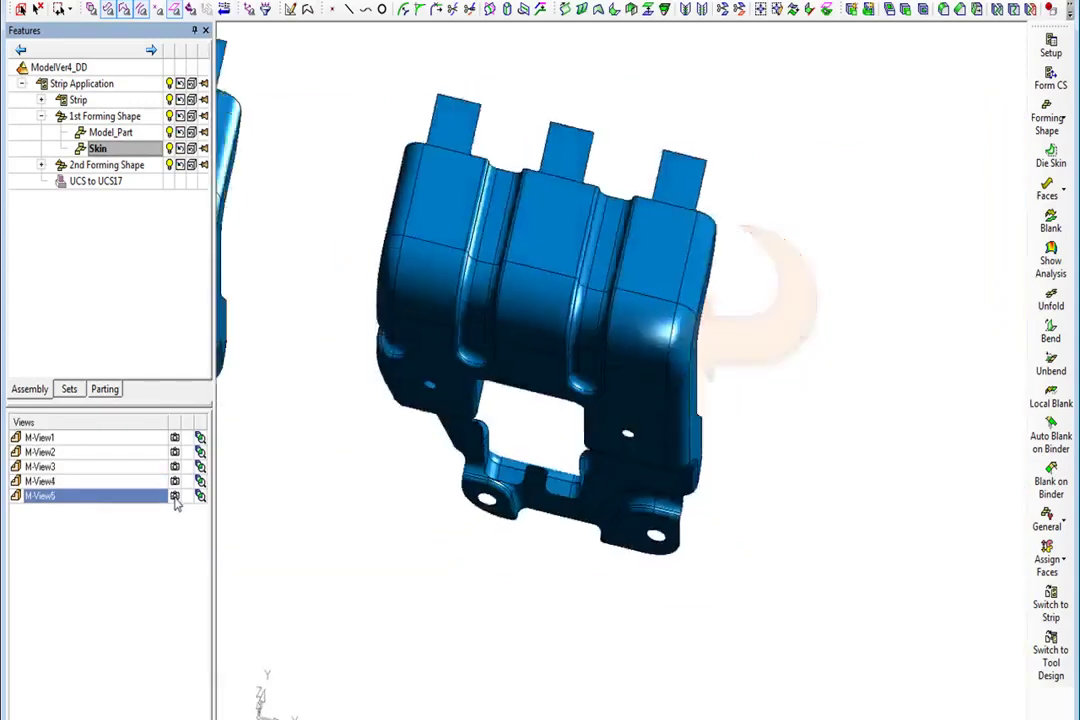
- Add another forming shape to the strip and return to the saved front view M-View3
left_click(1046, 120)
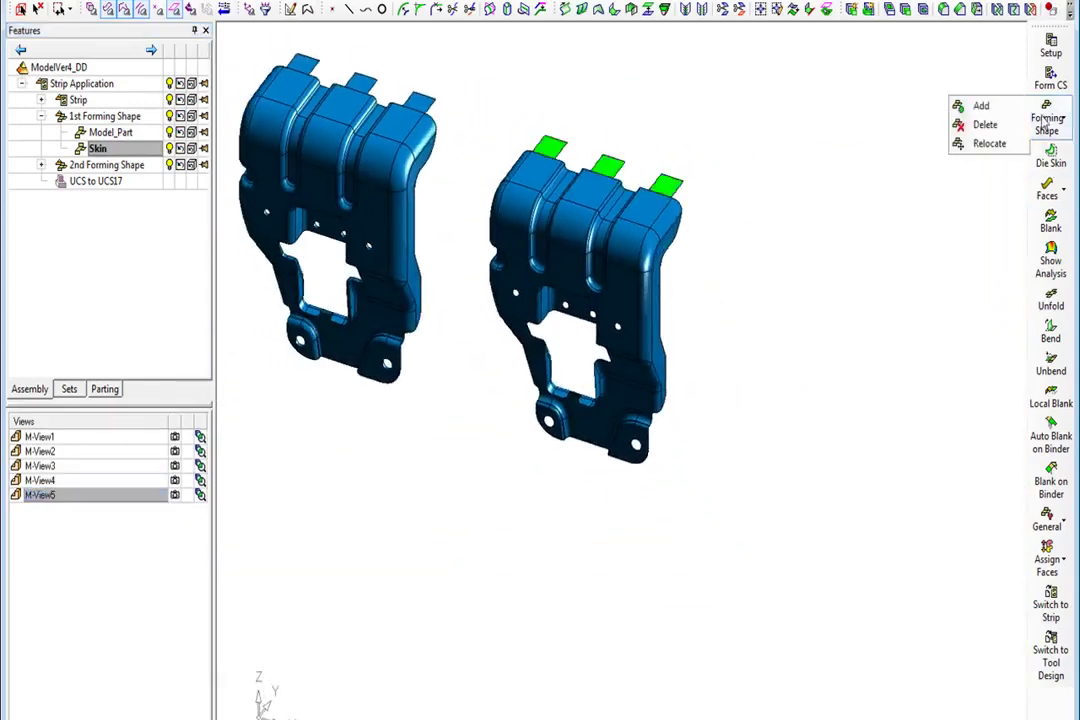
left_click(978, 105)
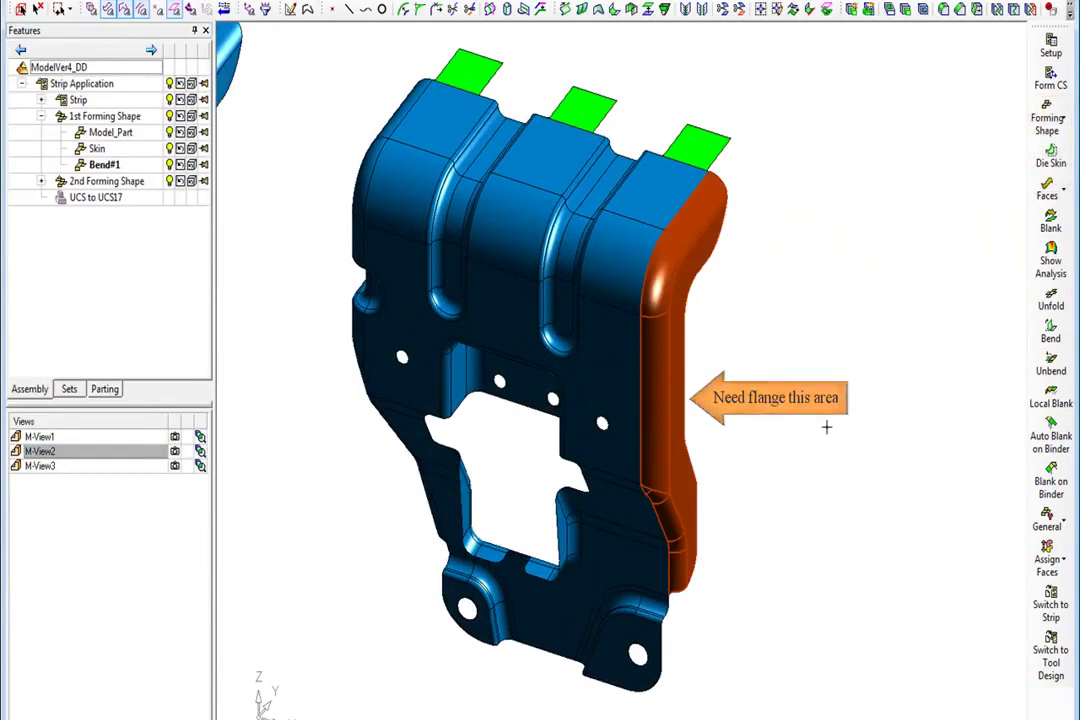
left_click(175, 466)
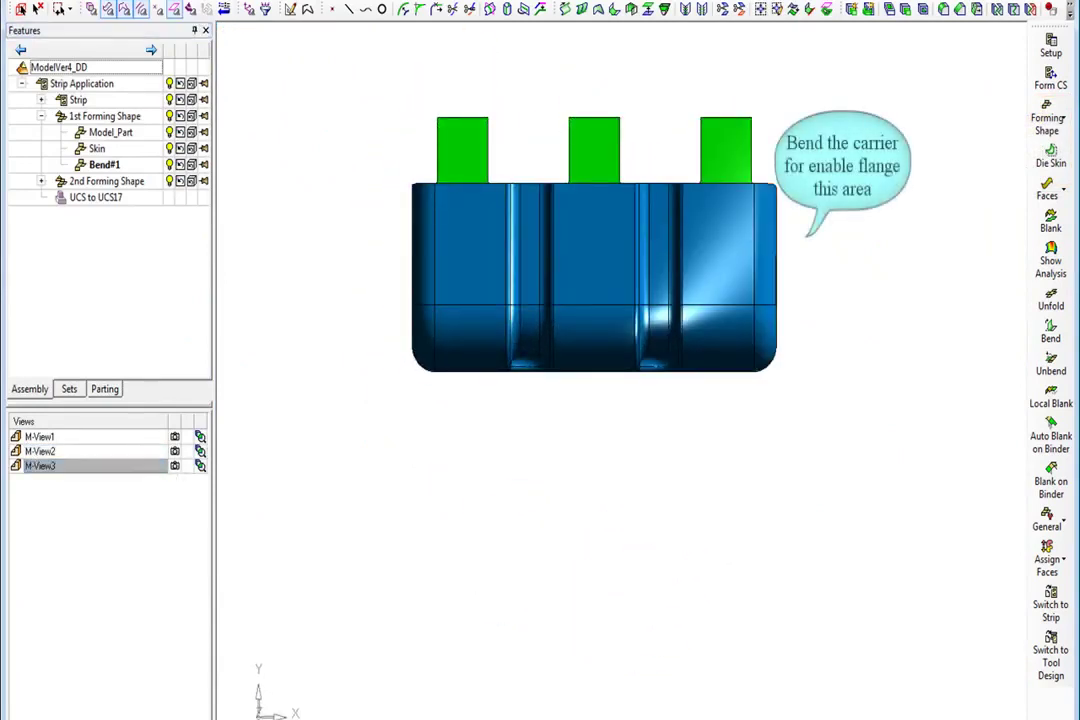
- Offset the middle tab's top edge by 8 to create a bend line
left_click(128, 8)
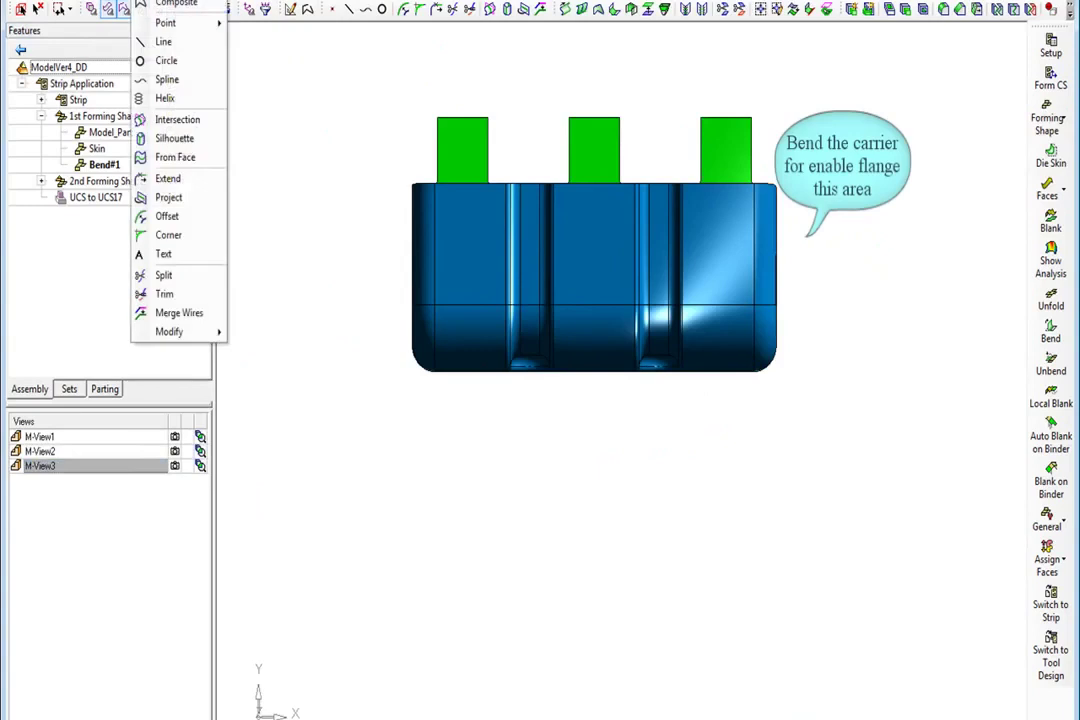
left_click(167, 217)
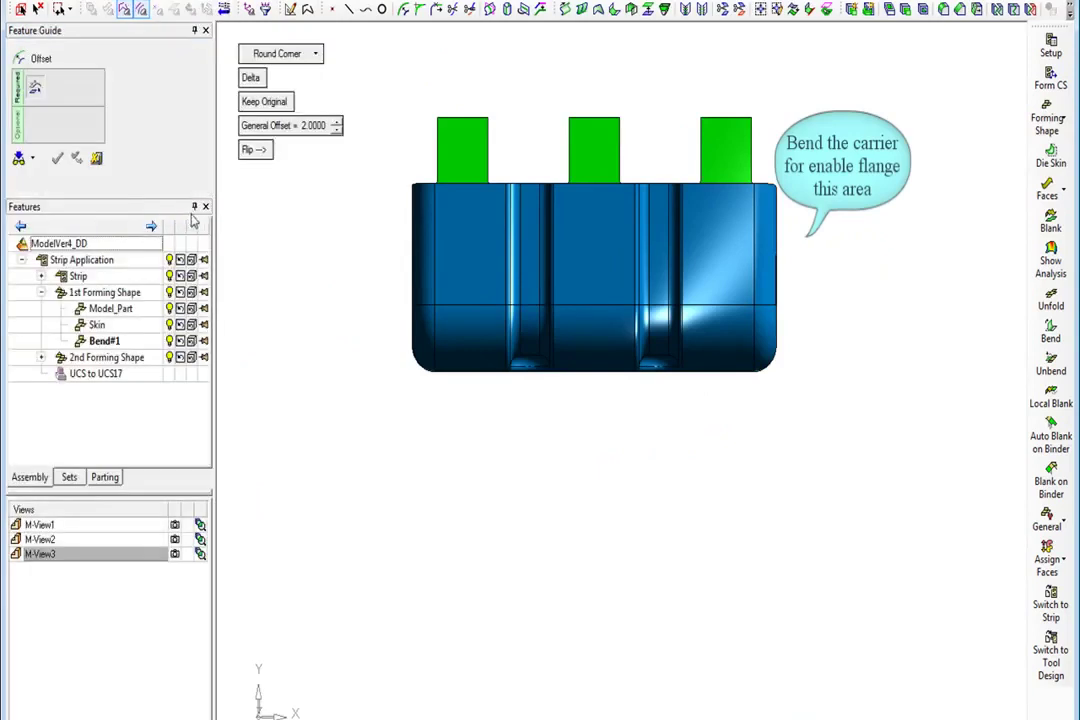
left_click(307, 125)
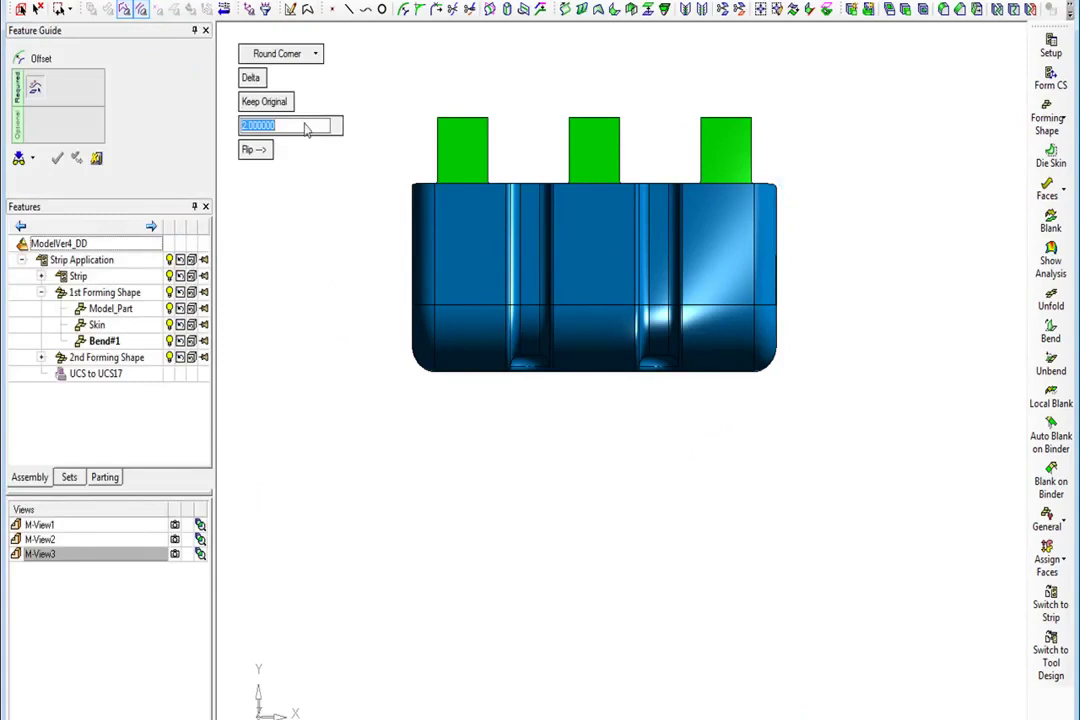
type("0")
key("Return")
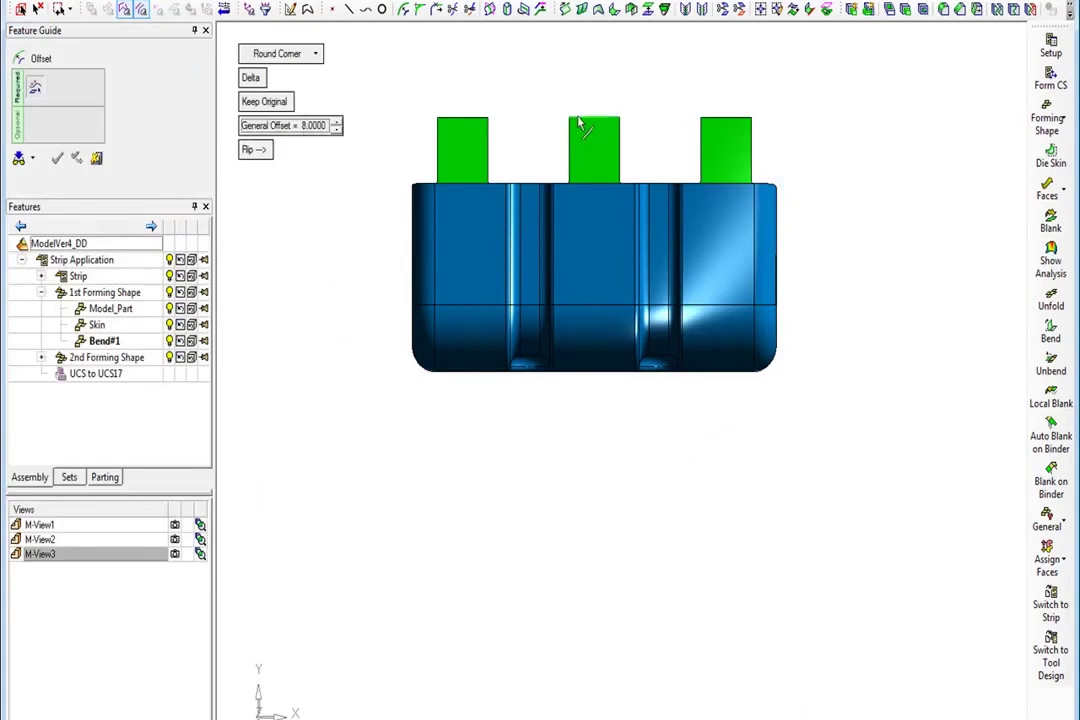
left_click(580, 119)
right_click(609, 83)
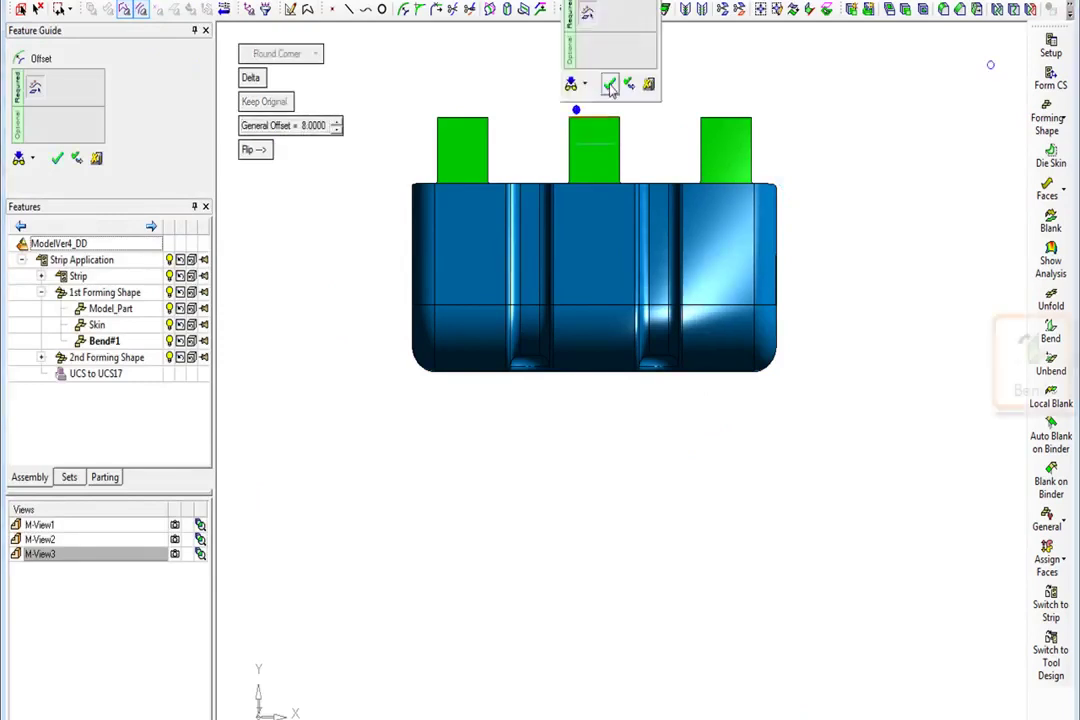
left_click(612, 80)
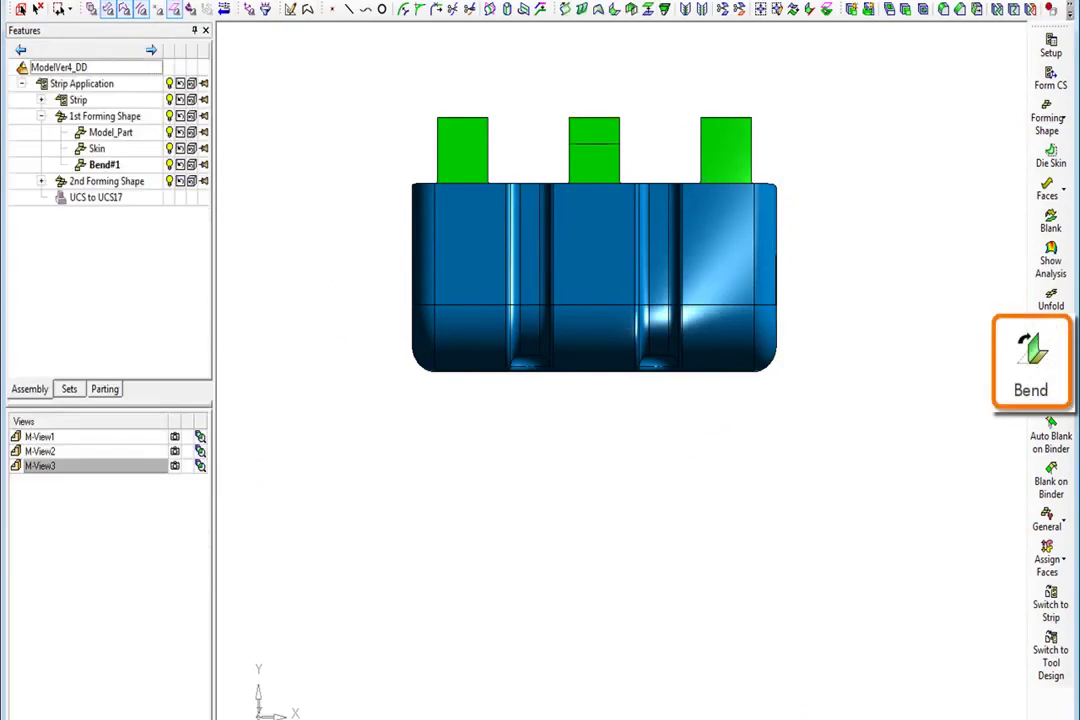
- Bend the middle tab at 60° with a radius of 2
left_click(1048, 355)
left_click(747, 229)
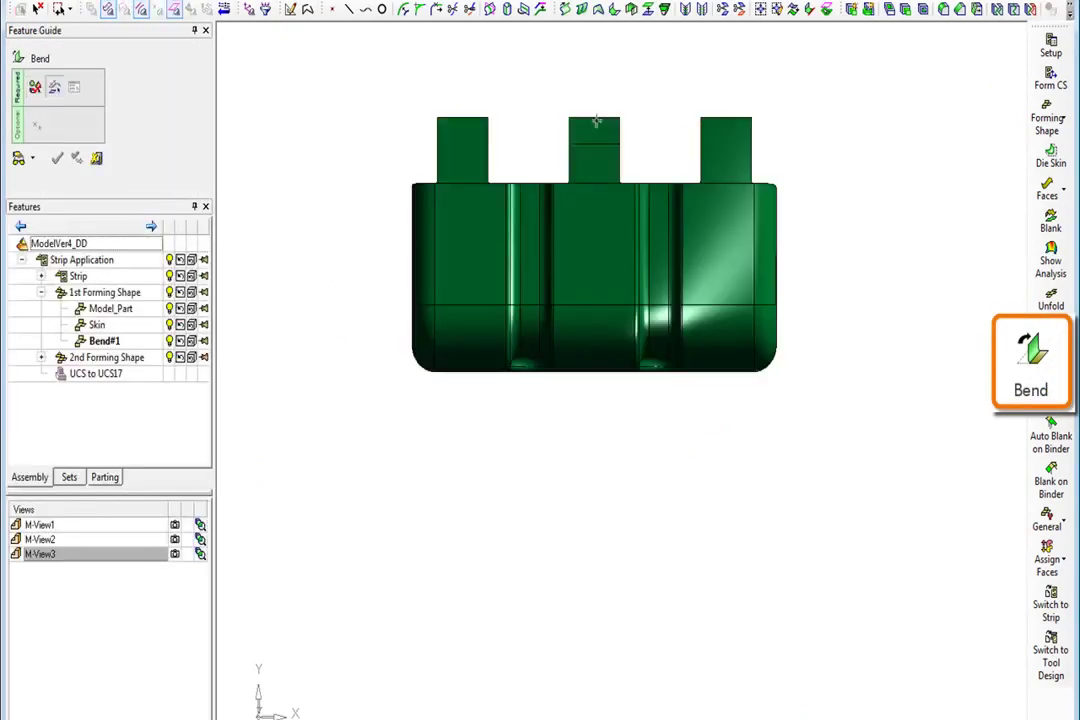
left_click(597, 135)
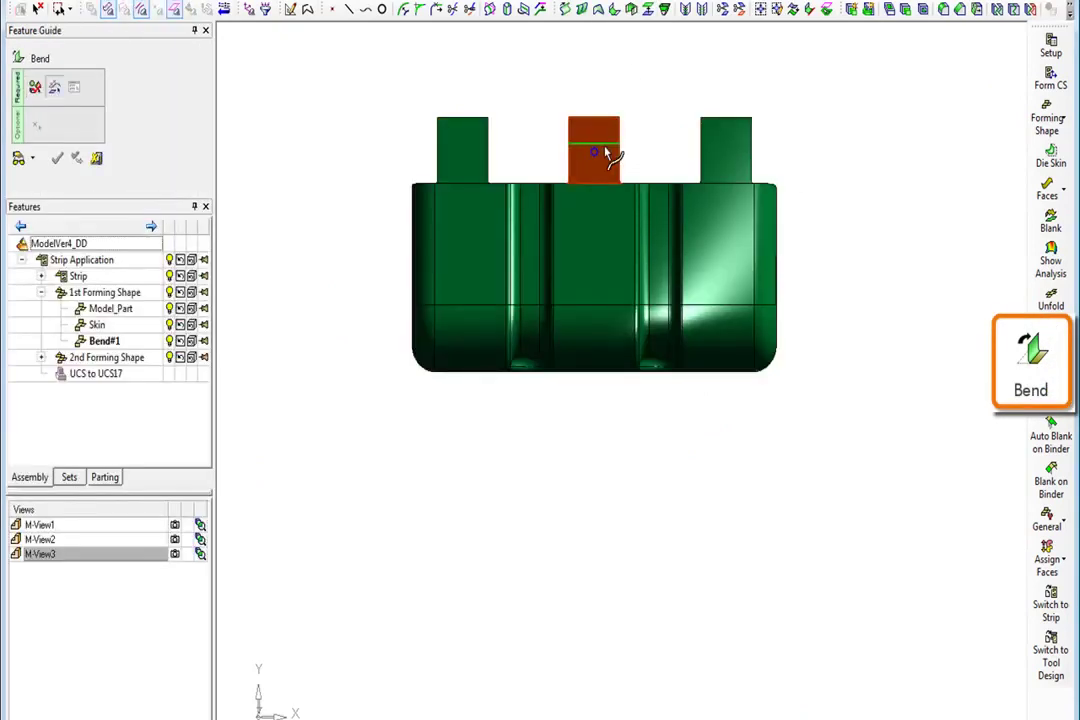
left_click(176, 540)
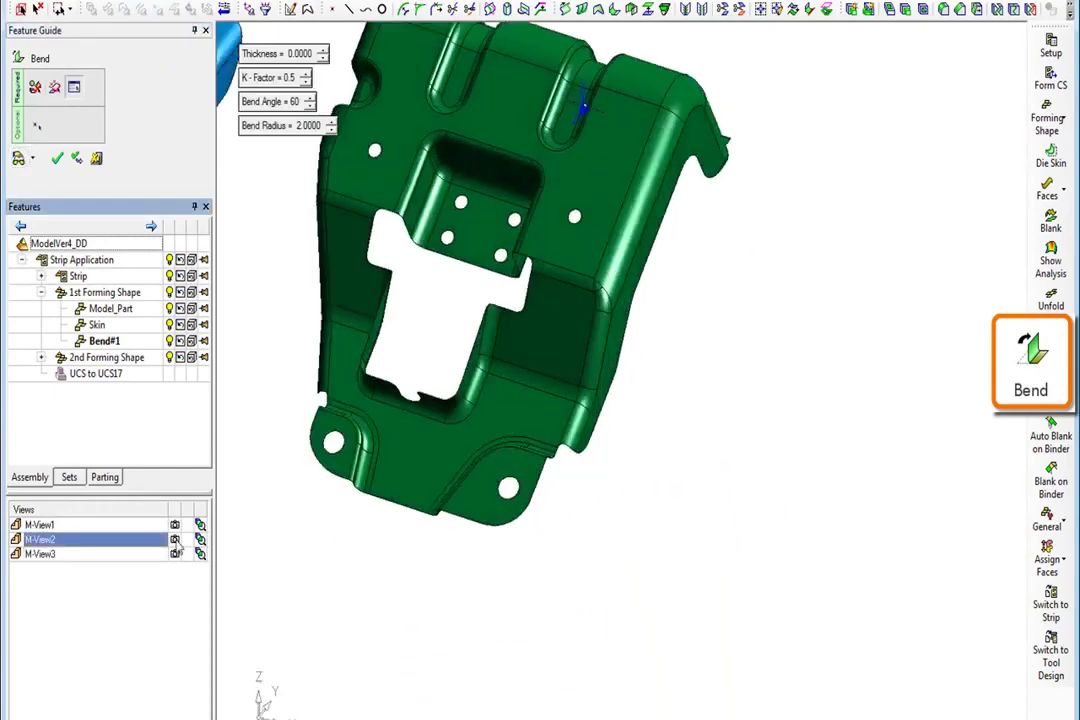
left_click(175, 554)
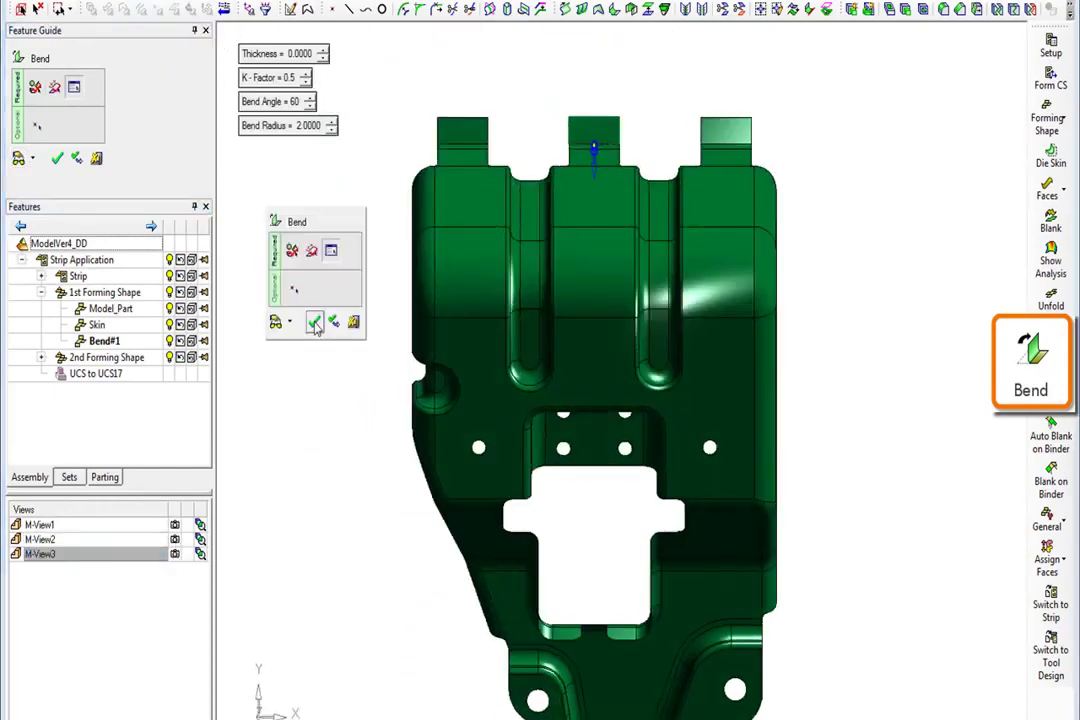
left_click(314, 324)
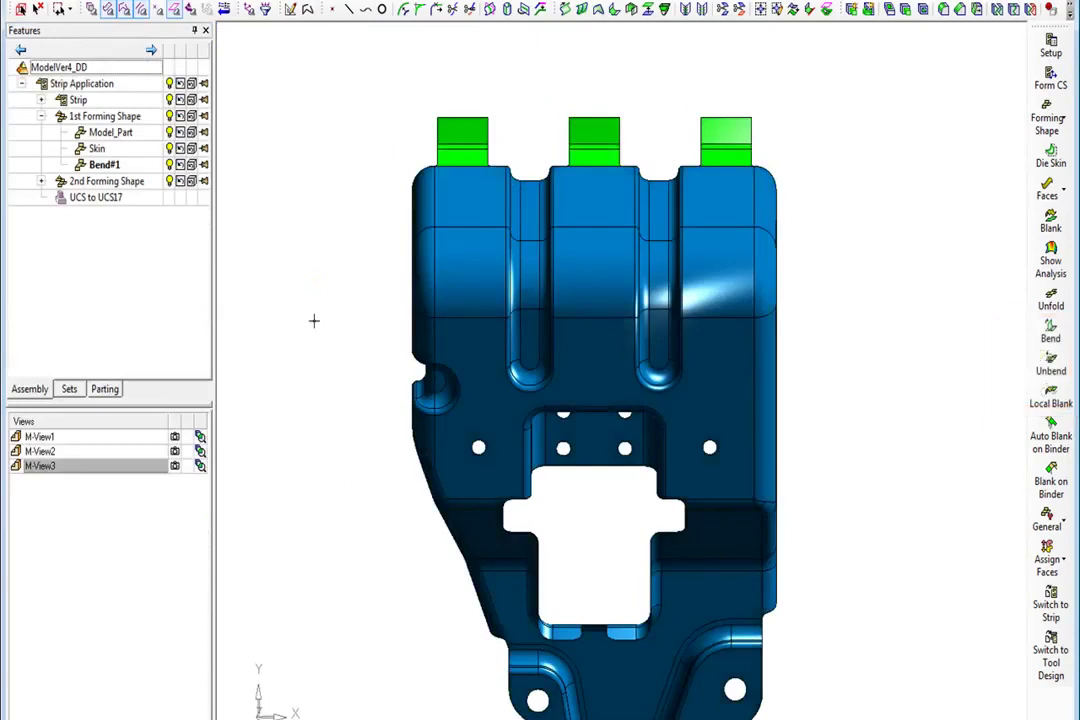
left_click(175, 495)
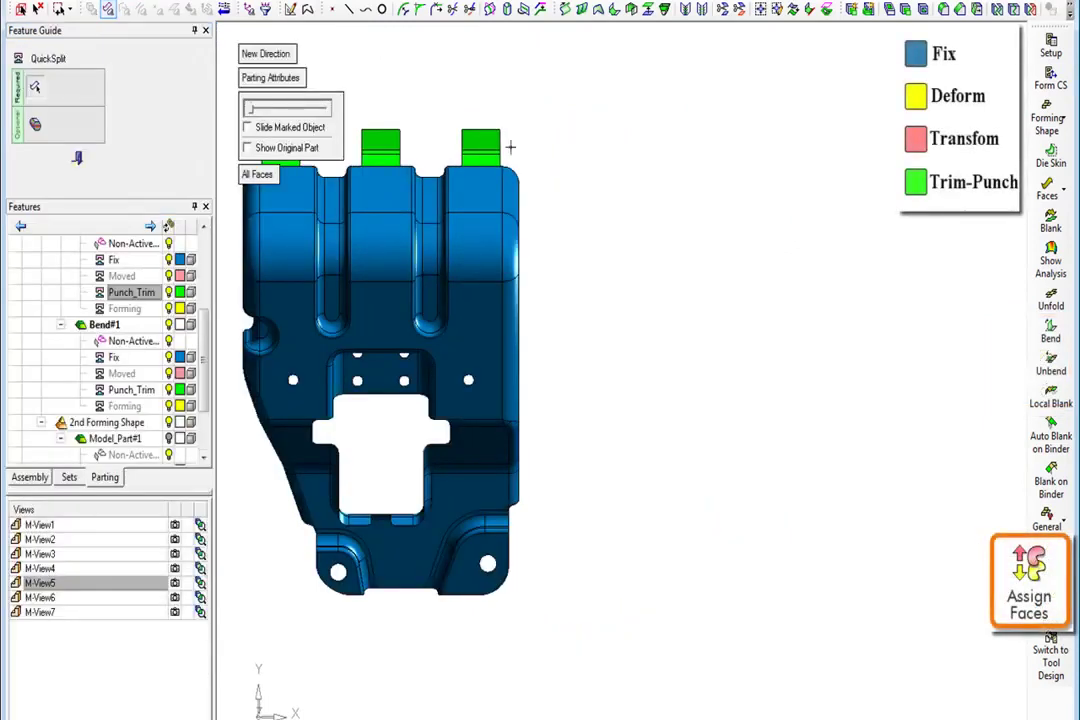
- Box-select the right flange faces as Deform, then attach the left flange faces to Forming
left_click_drag(507, 152, 590, 425)
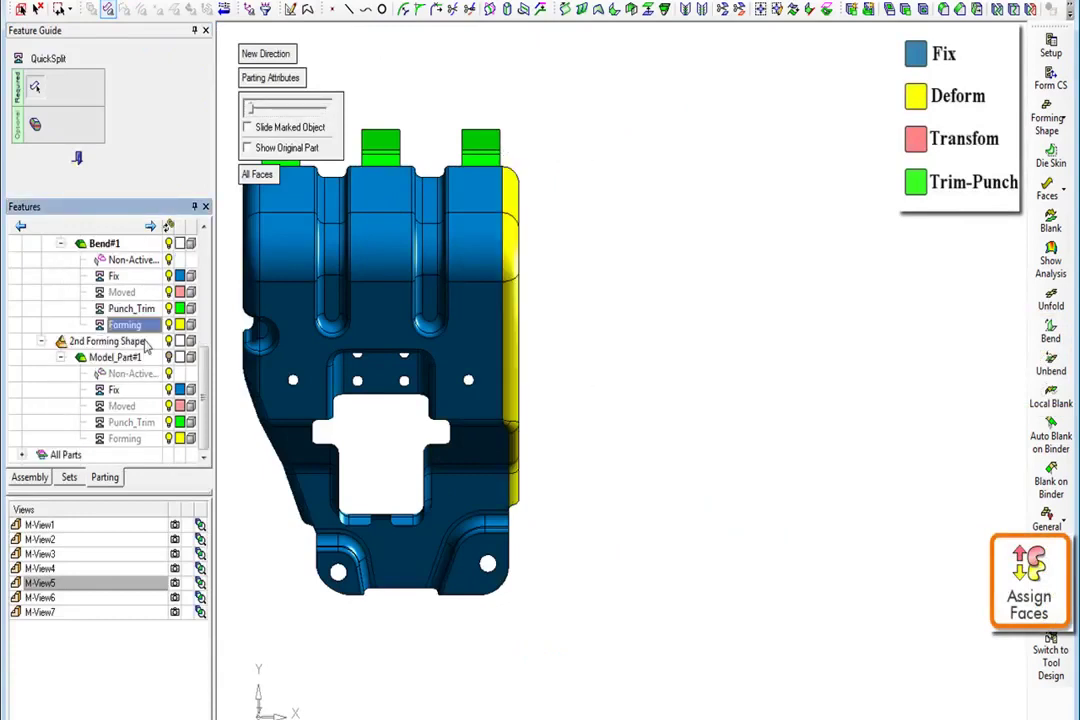
left_click(175, 583)
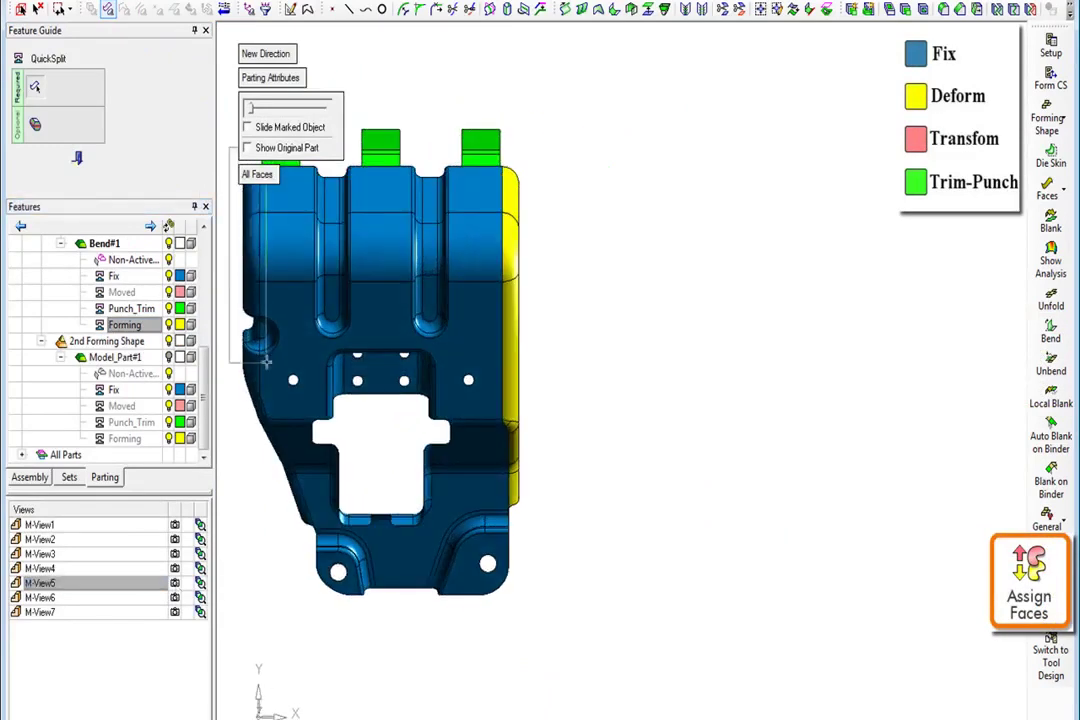
left_click(175, 612)
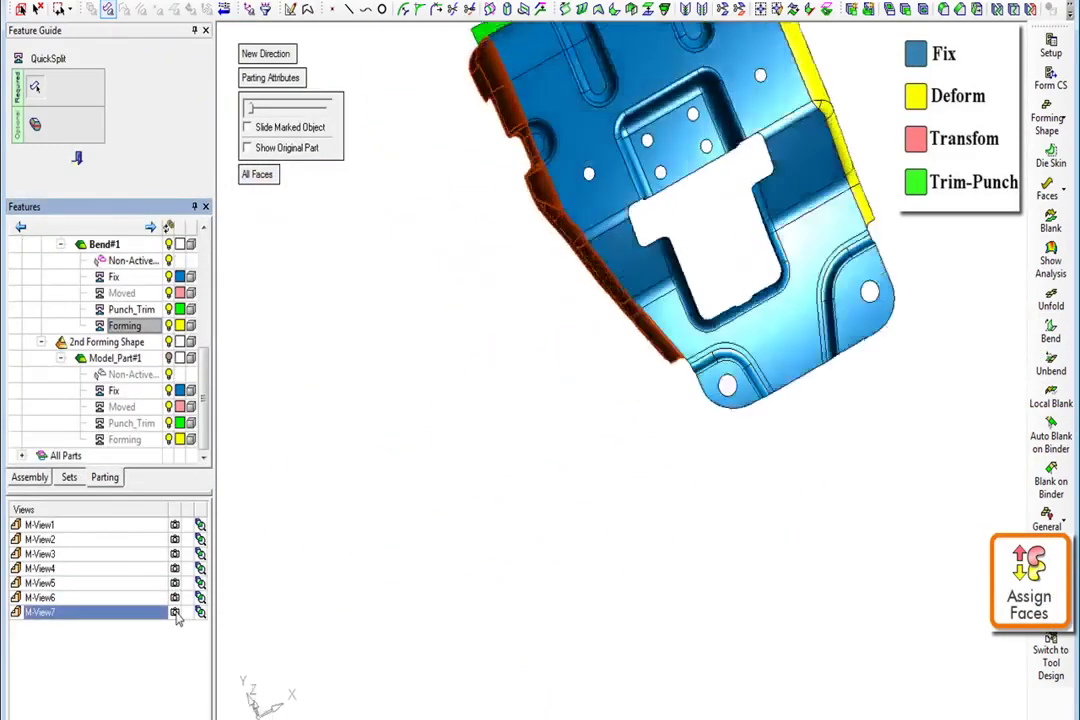
right_click(143, 327)
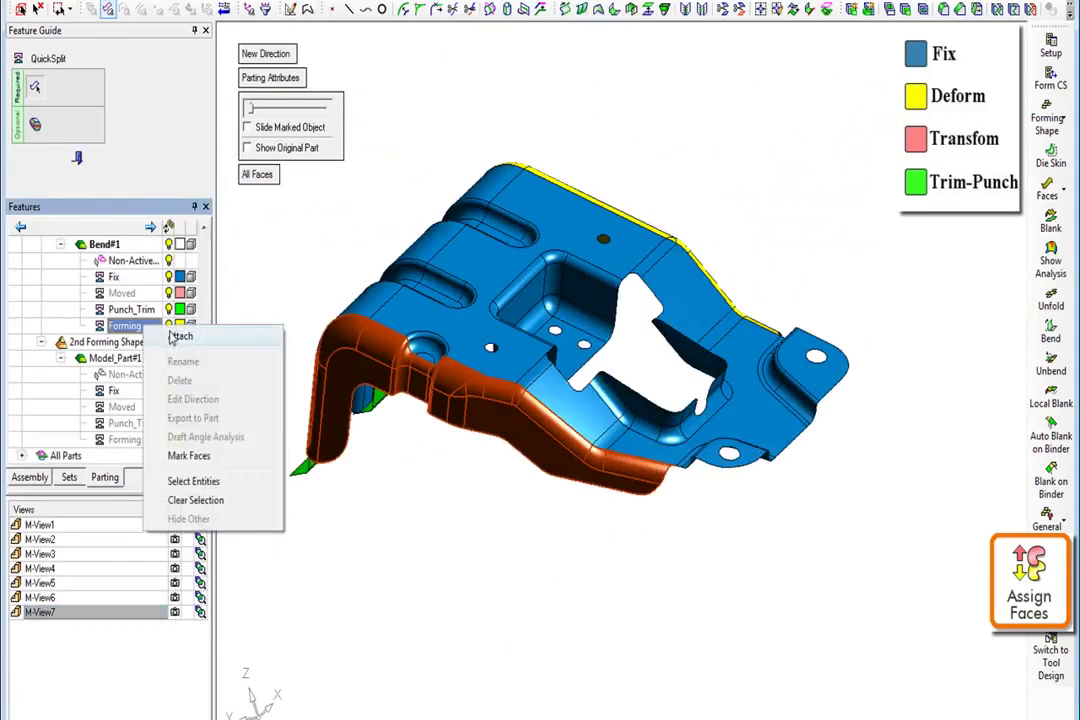
left_click(175, 337)
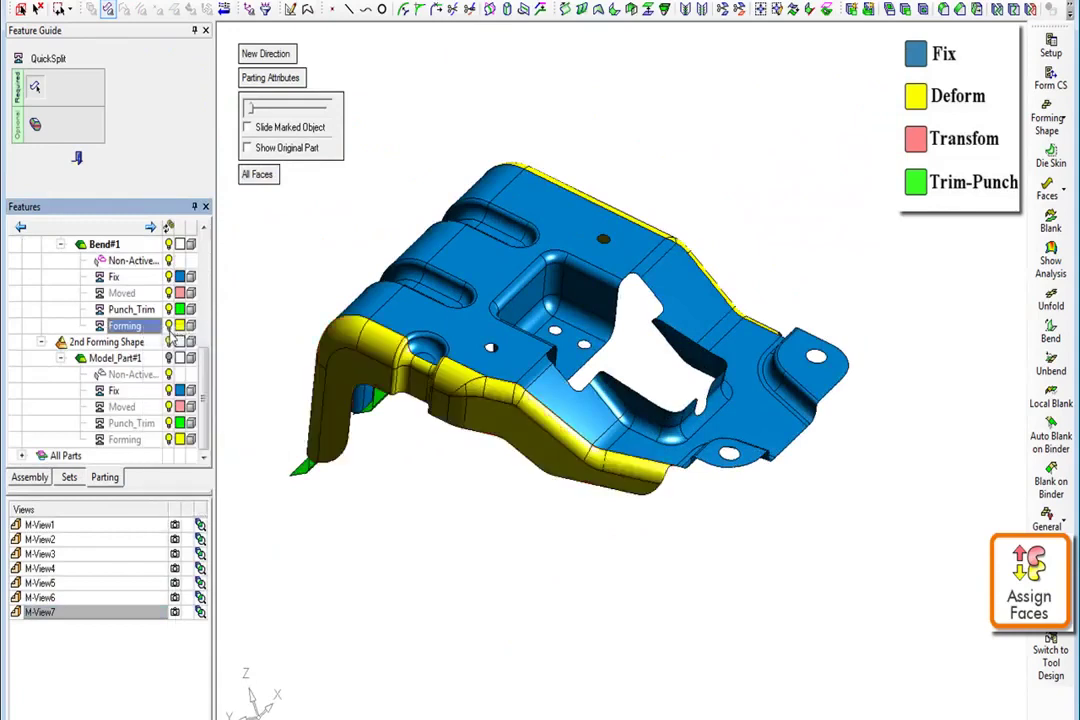
left_click(175, 582)
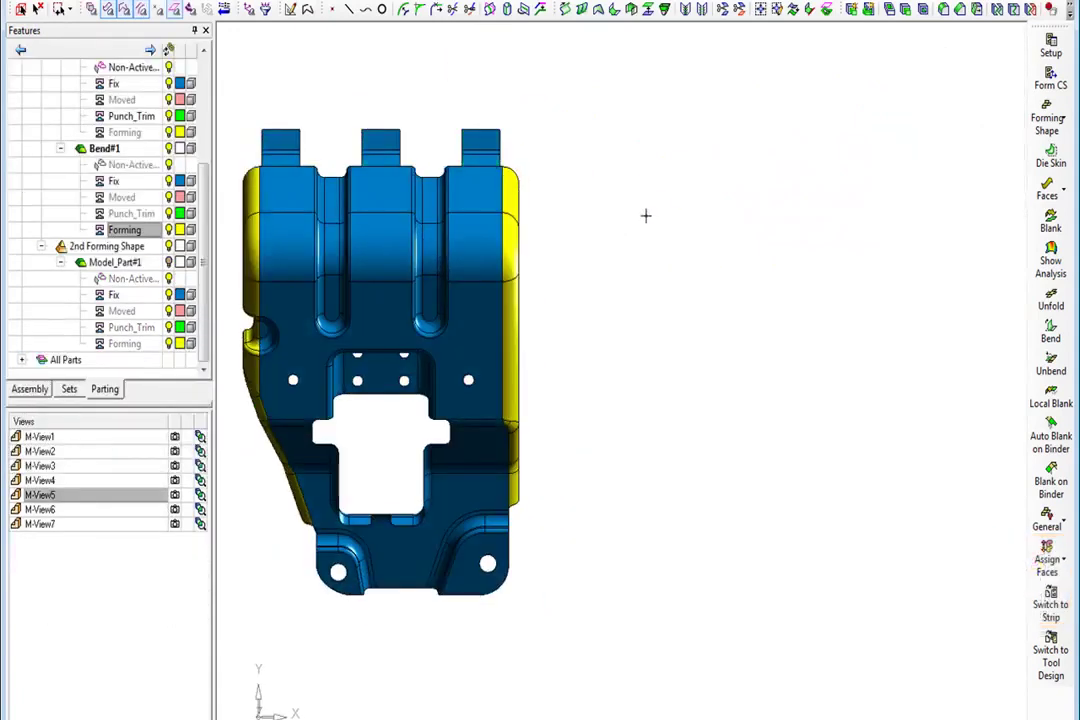
- Add a new Blank on Binder forming shape stage
left_click(1047, 122)
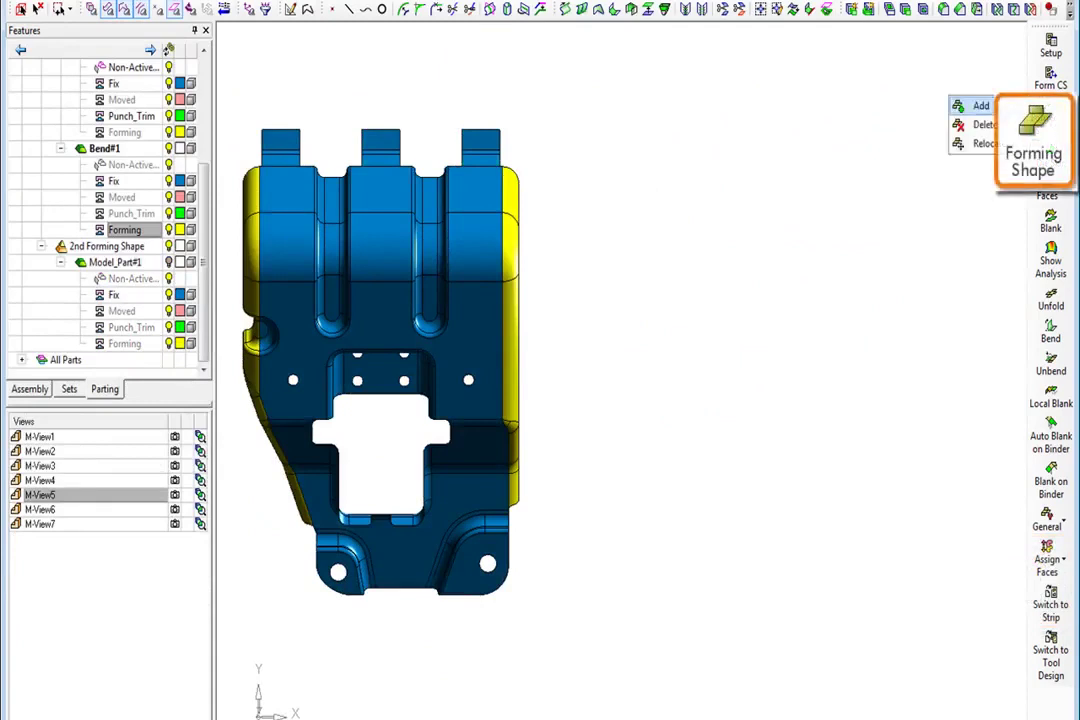
left_click(976, 104)
left_click(321, 179)
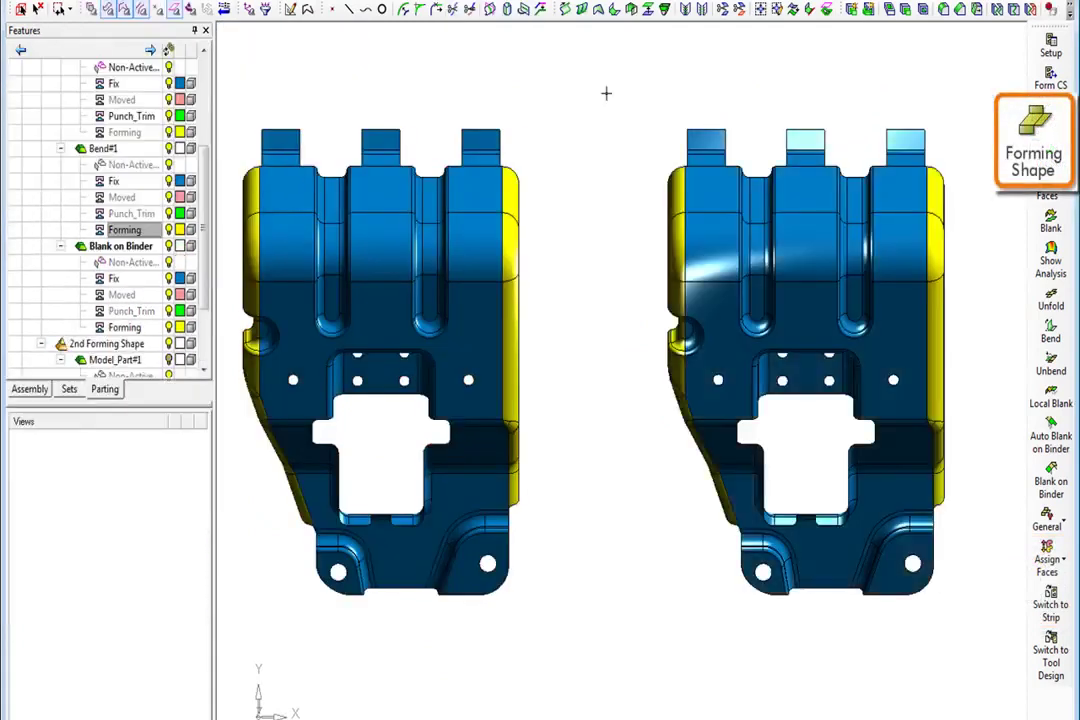
left_click(174, 452)
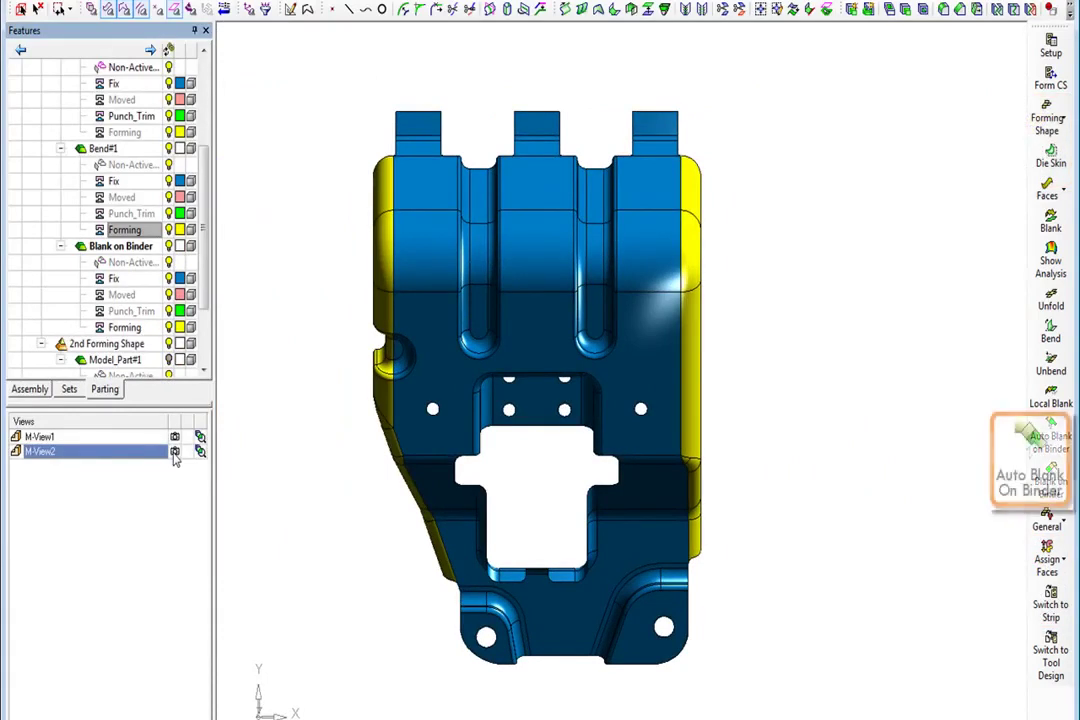
- Run Auto Blank on Binder to unfold the right flange chain flat onto the binder
left_click(1050, 436)
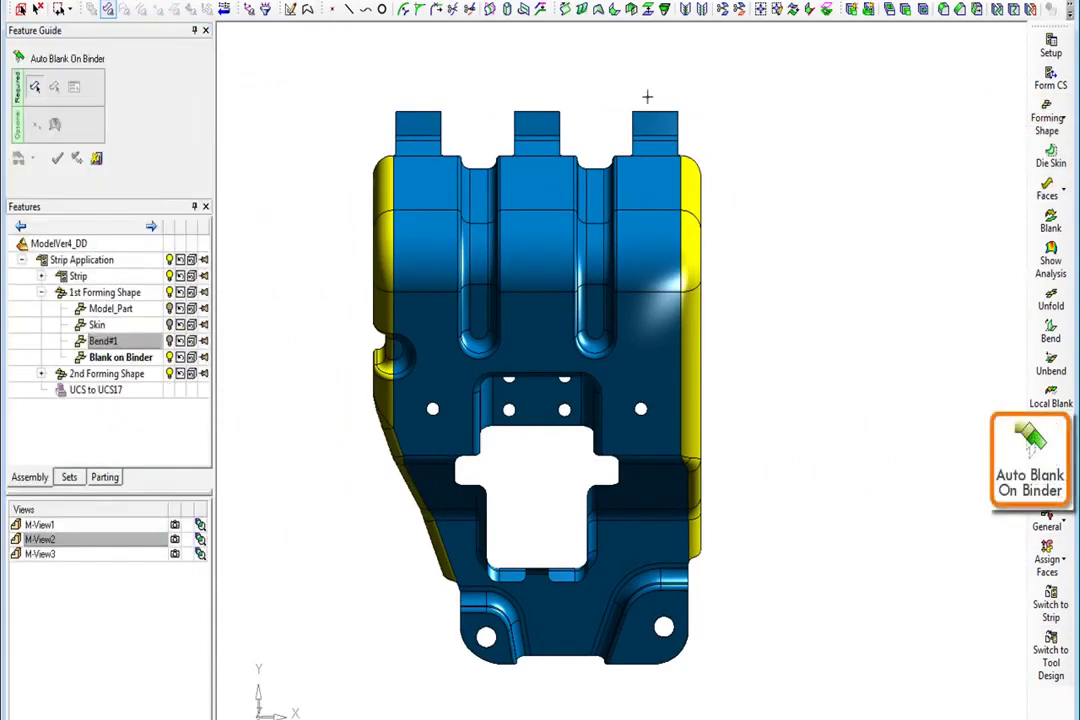
left_click_drag(651, 120, 665, 568)
left_click(174, 556)
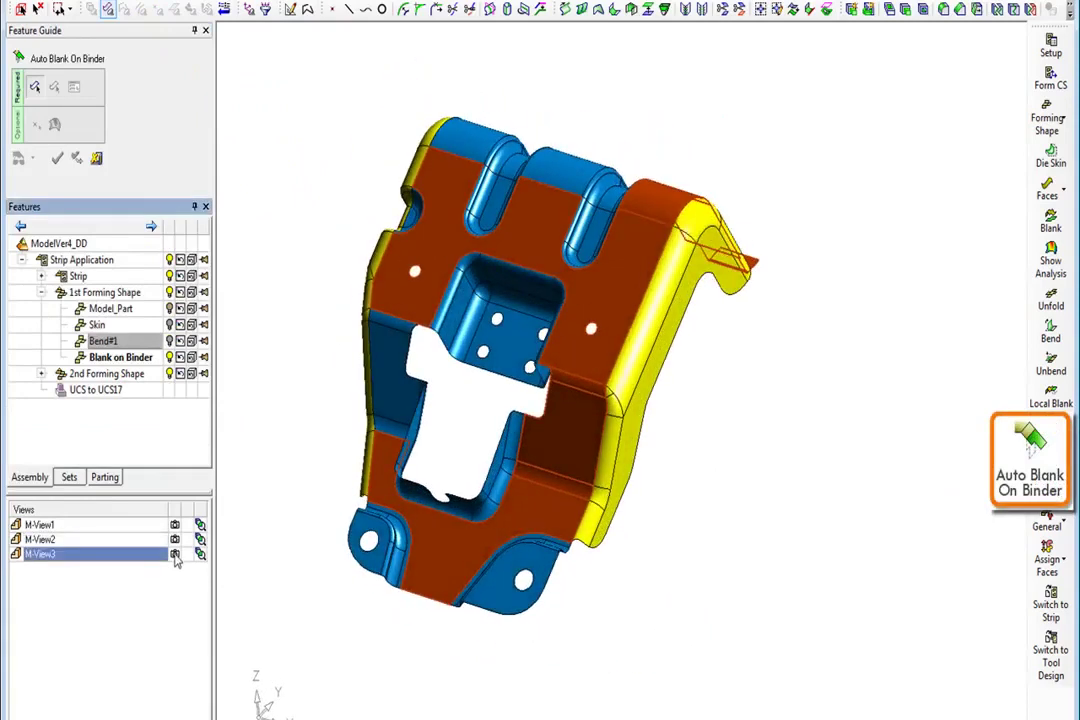
left_click(668, 301)
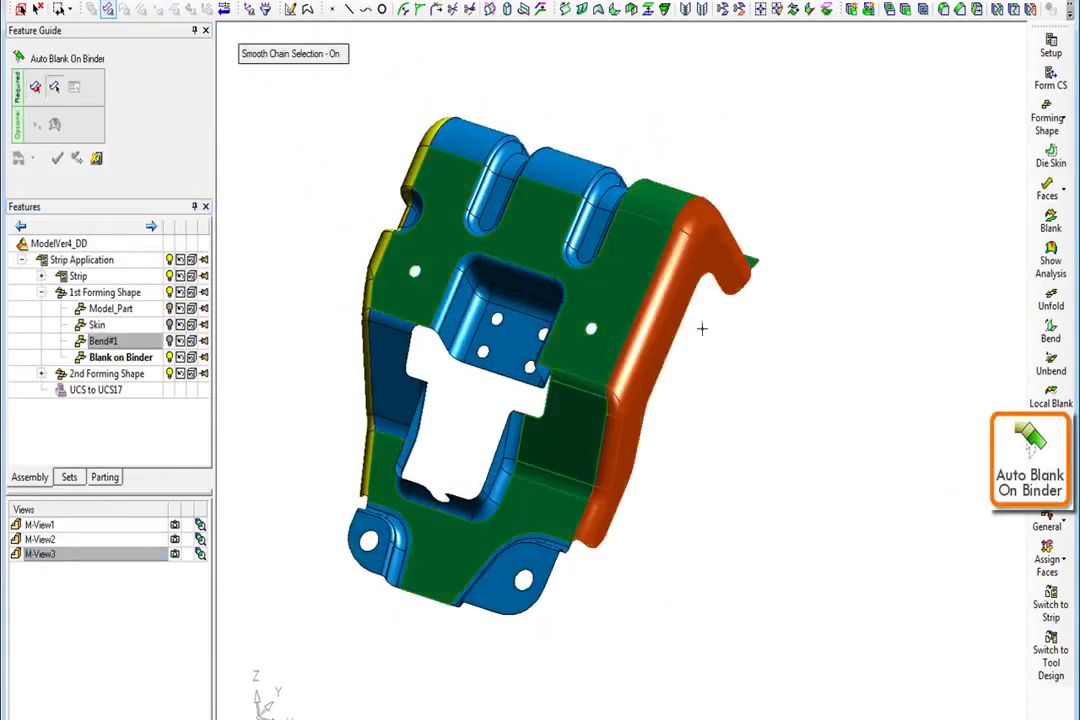
middle_click(738, 473)
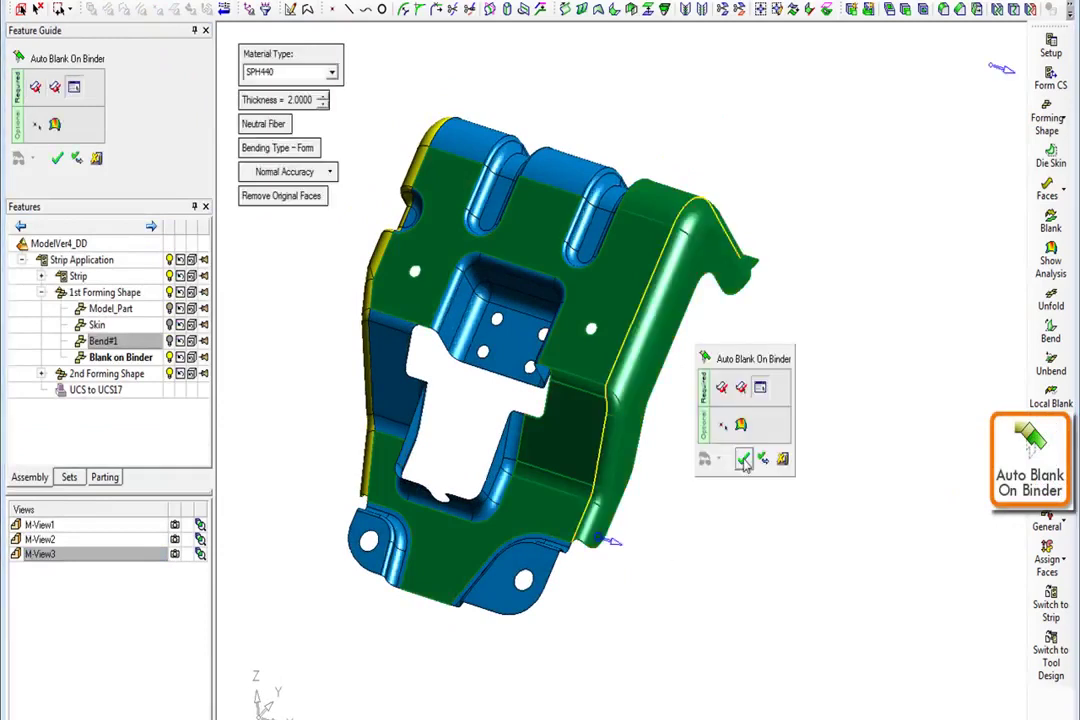
left_click(743, 459)
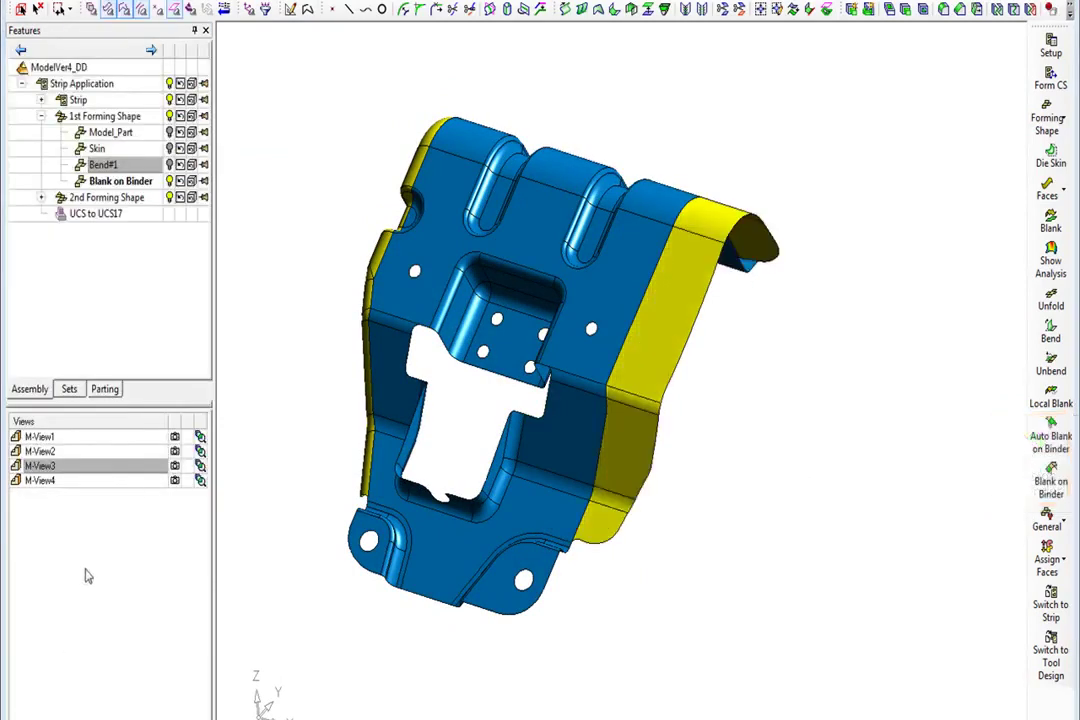
left_click(175, 451)
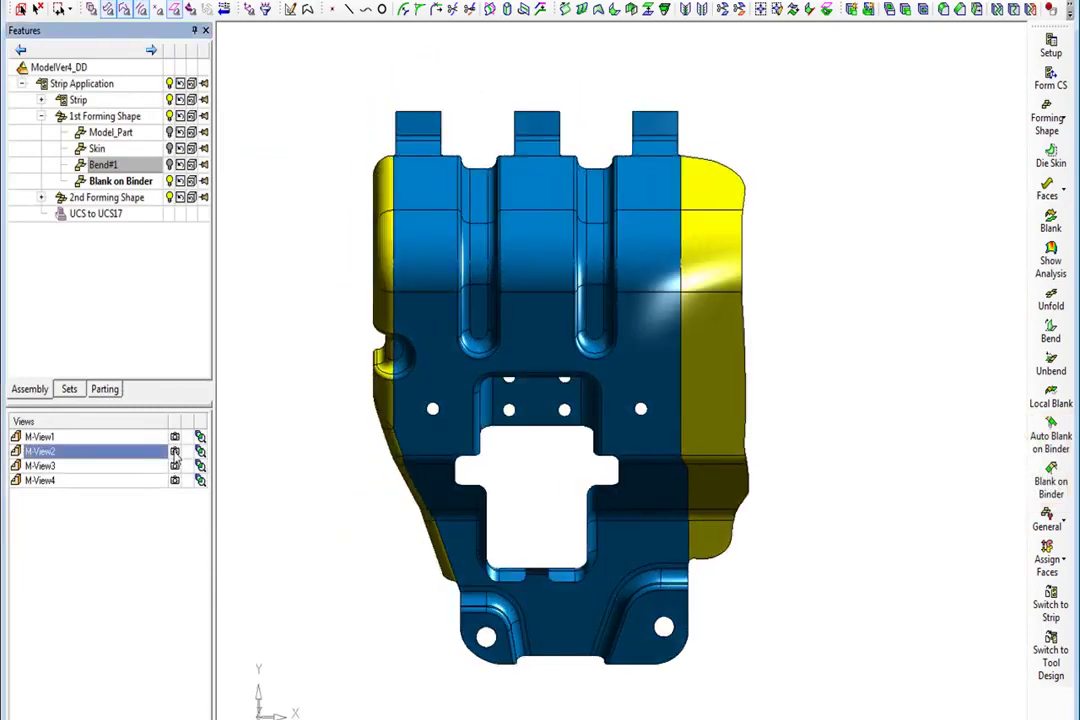
- Select the Forming group's left flange faces and remove their geometry from the stage
left_click(175, 480)
left_click(125, 330)
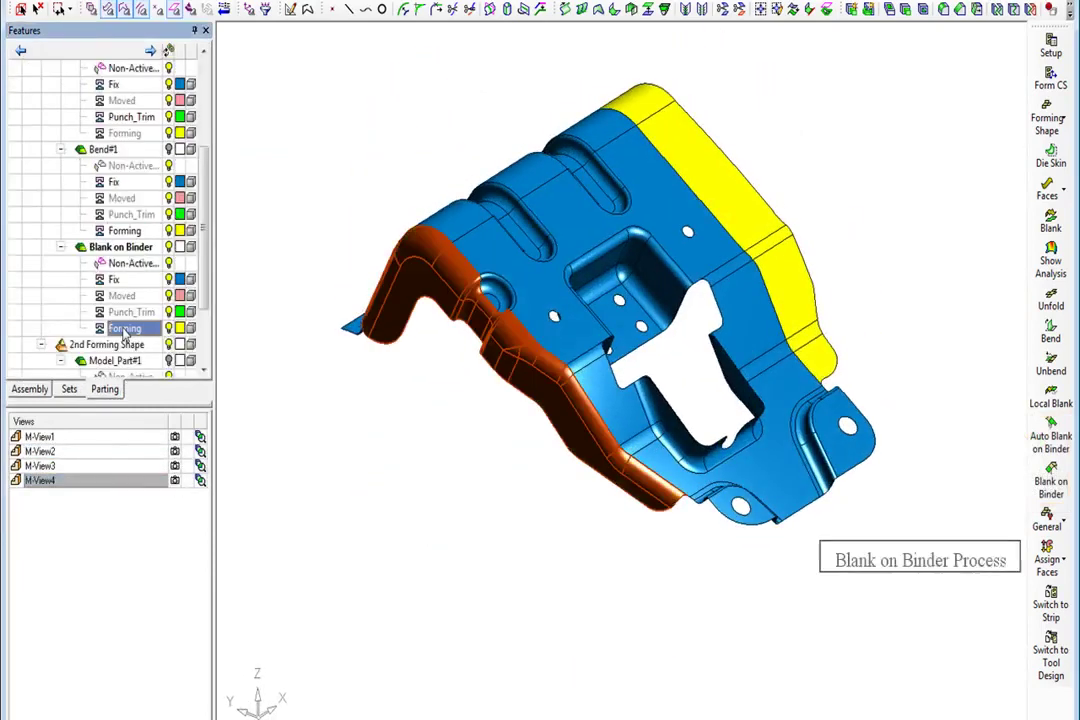
right_click(125, 330)
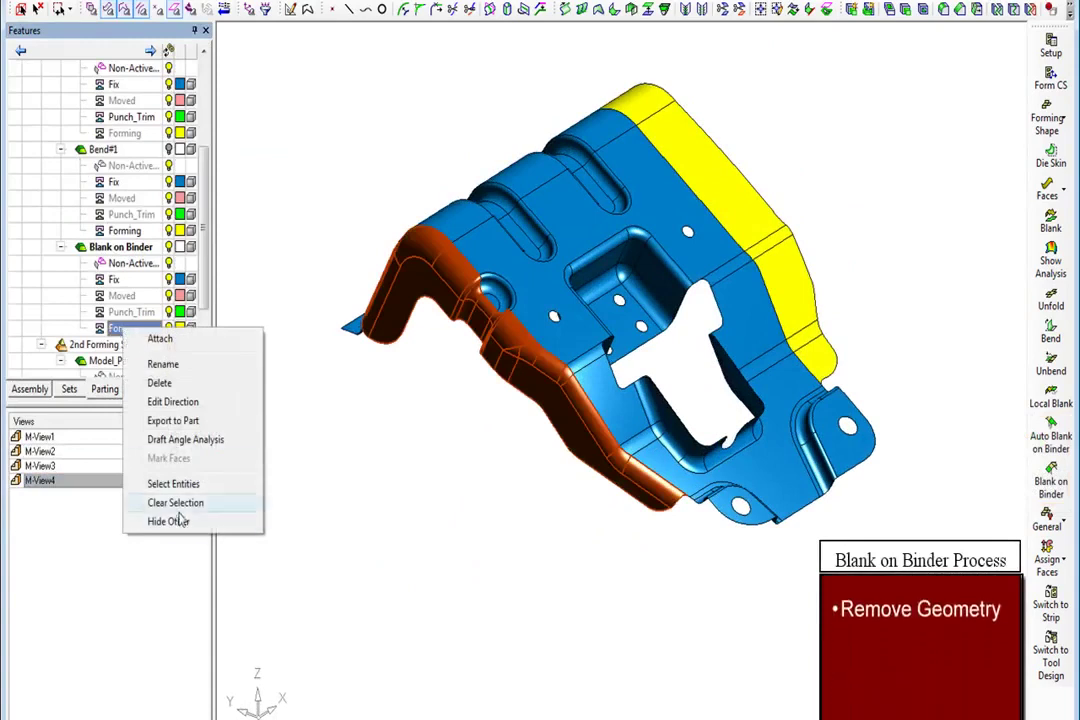
left_click(173, 483)
right_click(304, 234)
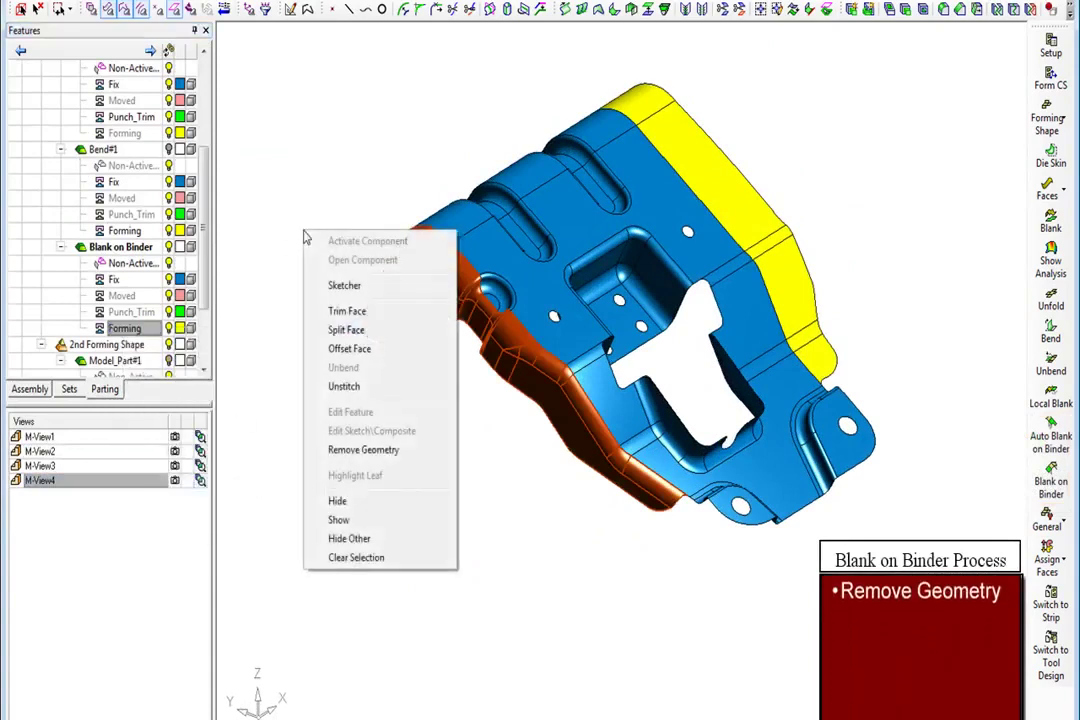
left_click(362, 450)
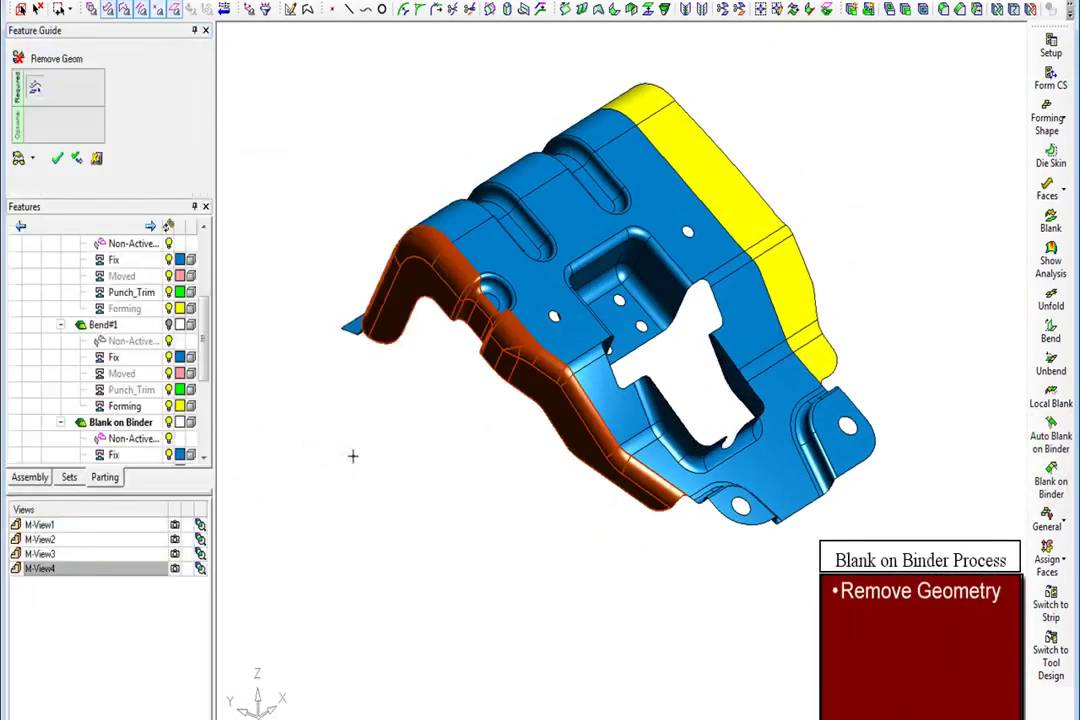
left_click(352, 455)
left_click(174, 451)
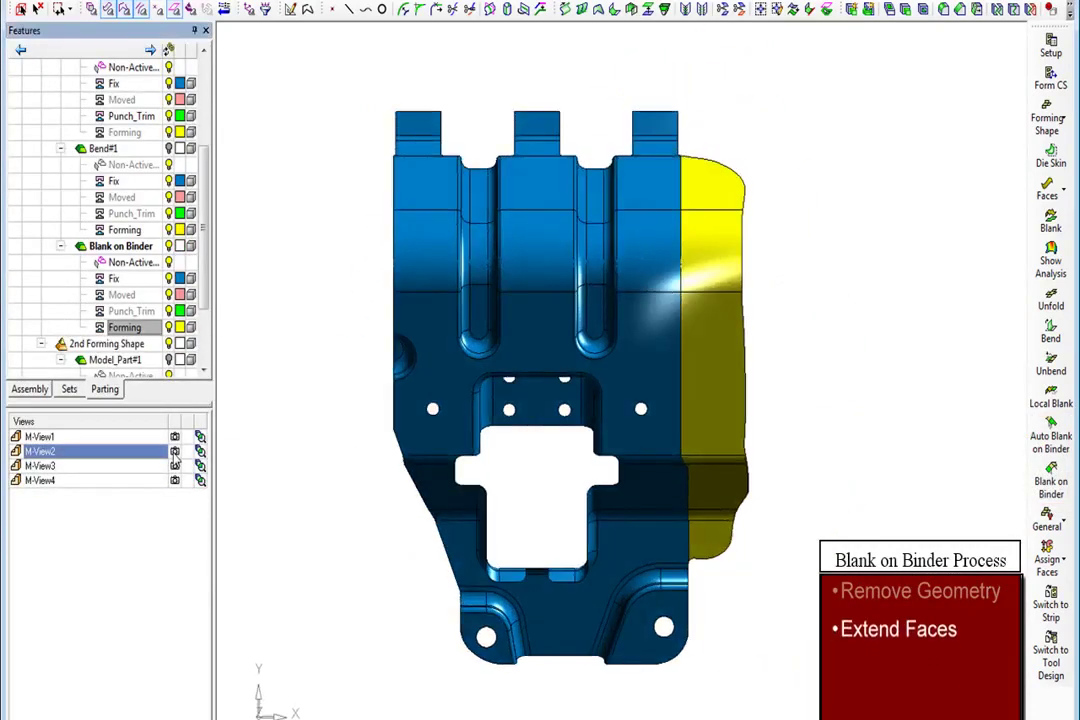
- Extend the bracket's left flat faces outward to a sketched rectangular boundary
left_click(1063, 195)
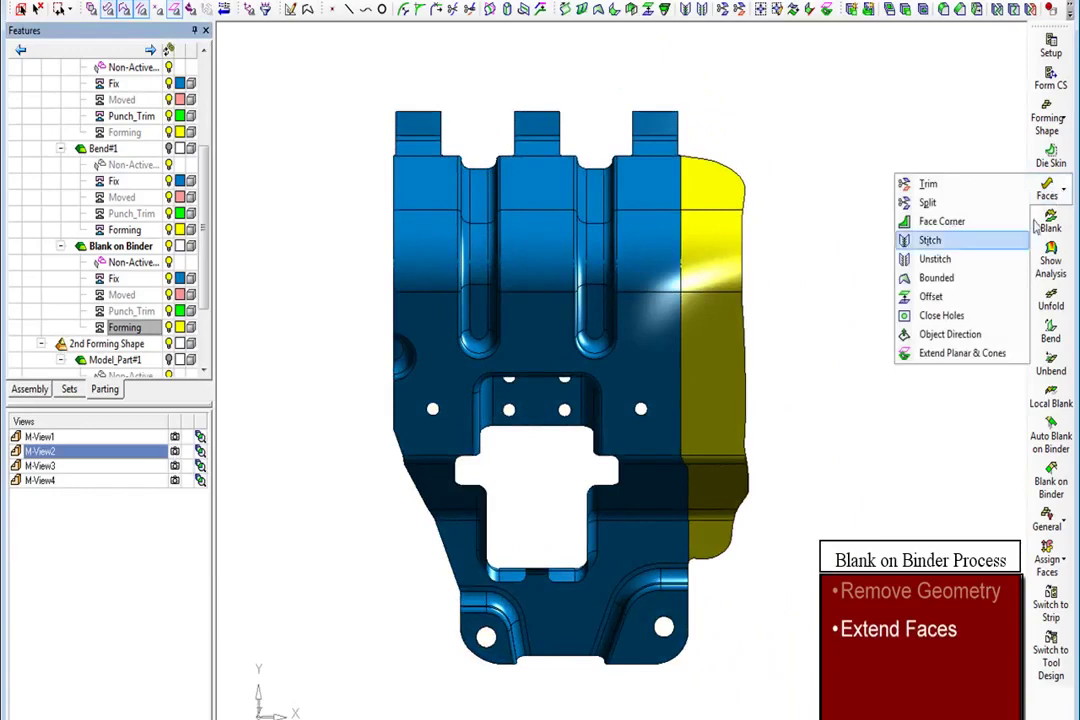
left_click(950, 353)
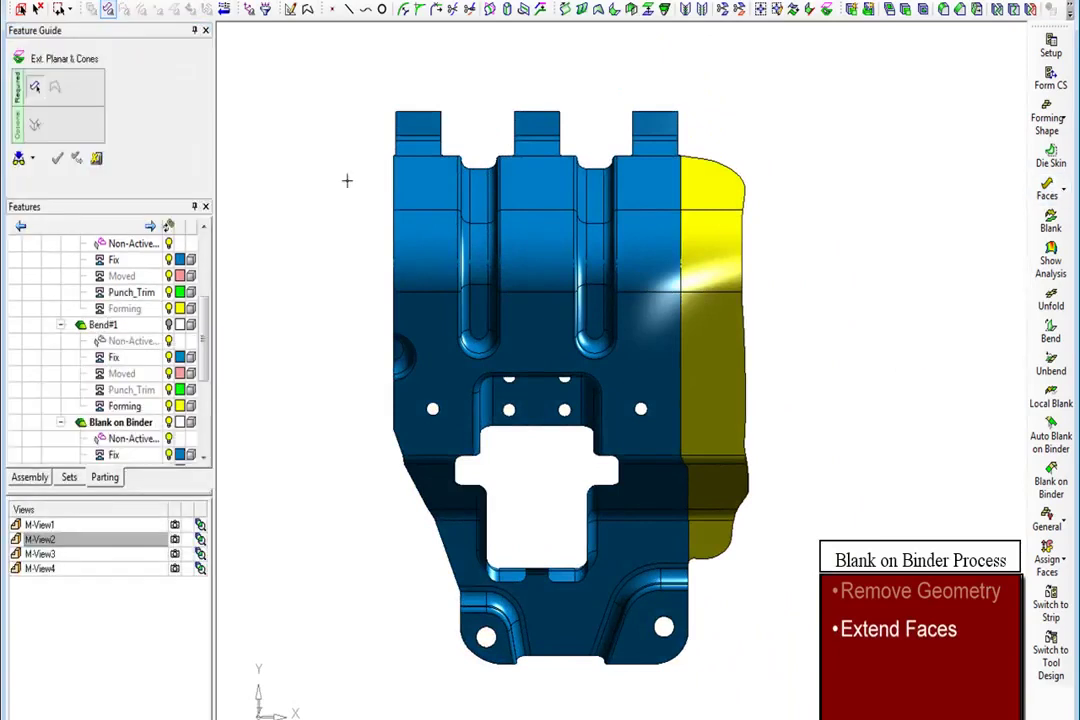
left_click_drag(347, 180, 418, 487)
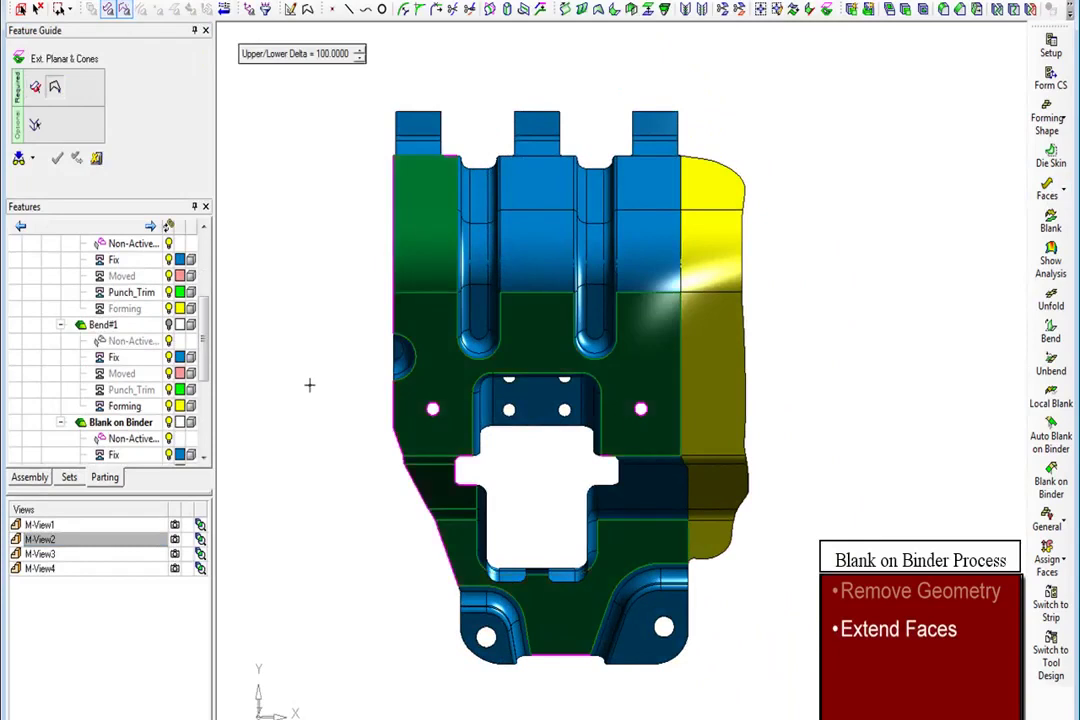
left_click(291, 16)
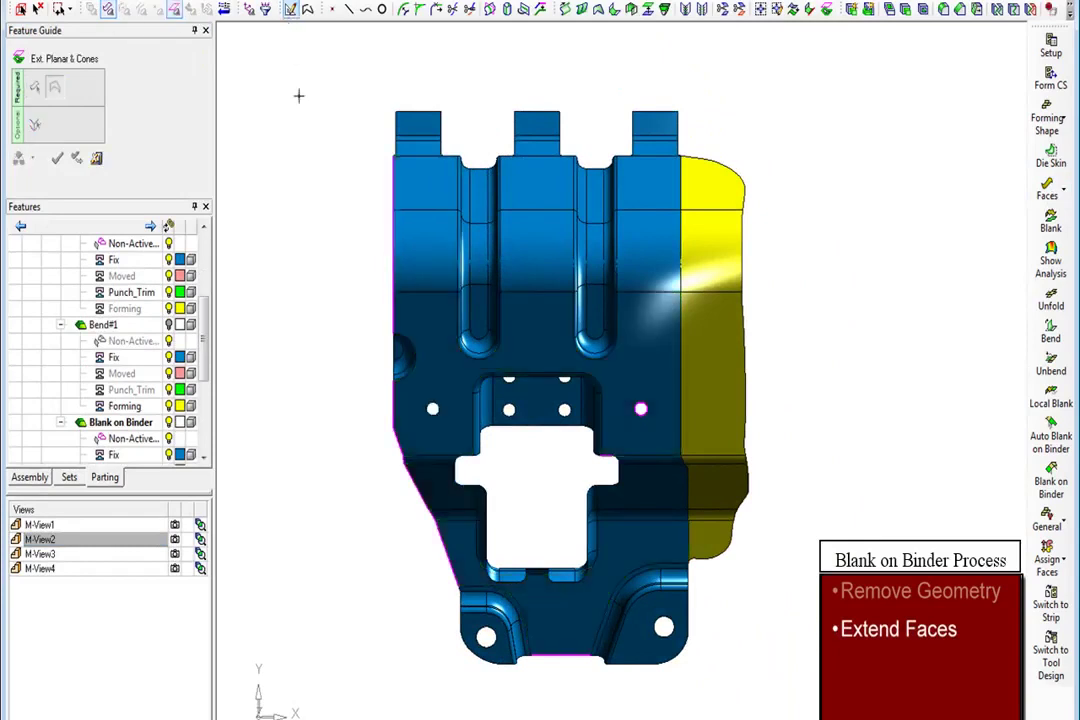
mouse_move(227, 86)
left_mouse_down()
mouse_move(470, 630)
mouse_move(462, 618)
left_mouse_up()
right_click(821, 330)
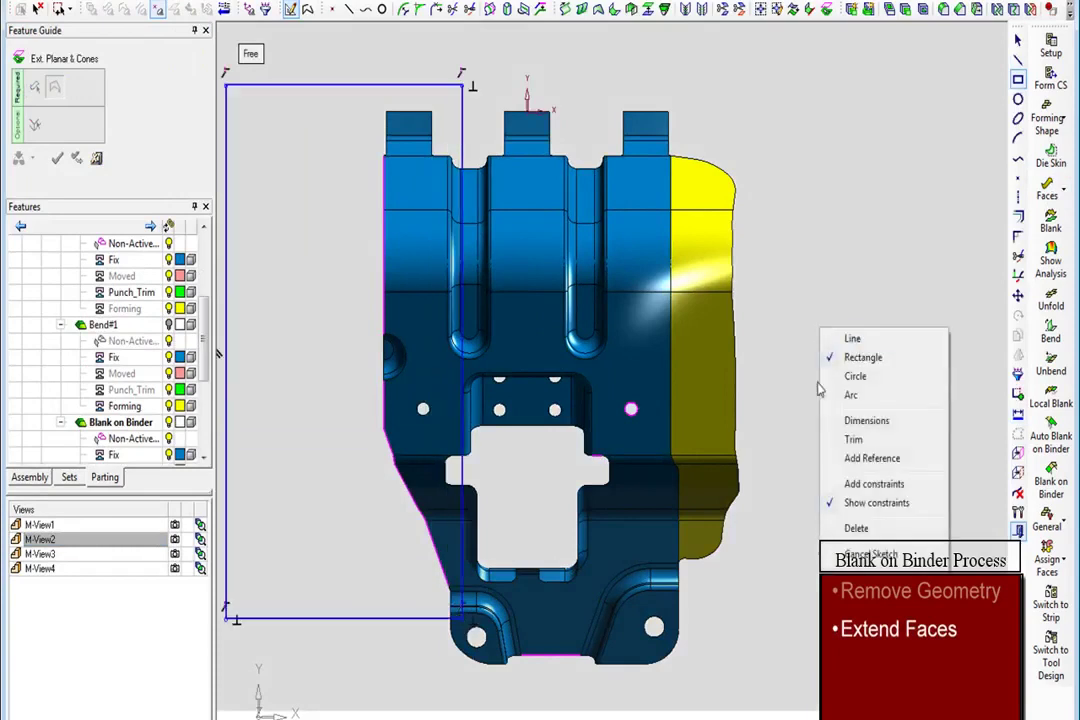
middle_click(217, 352)
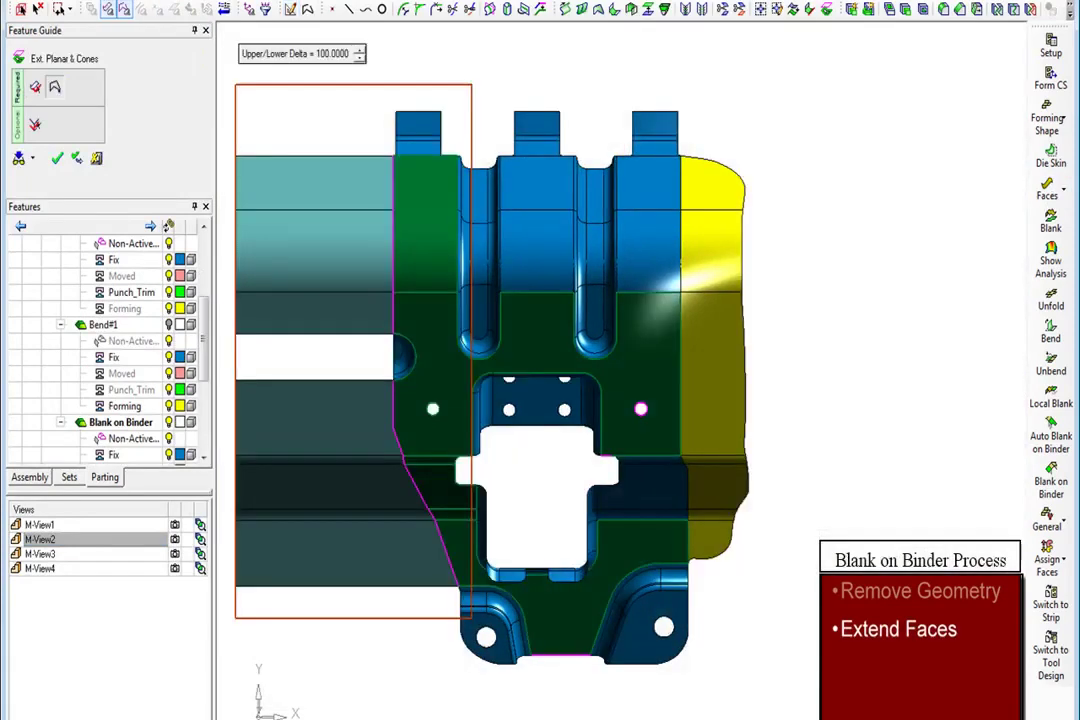
right_click(880, 487)
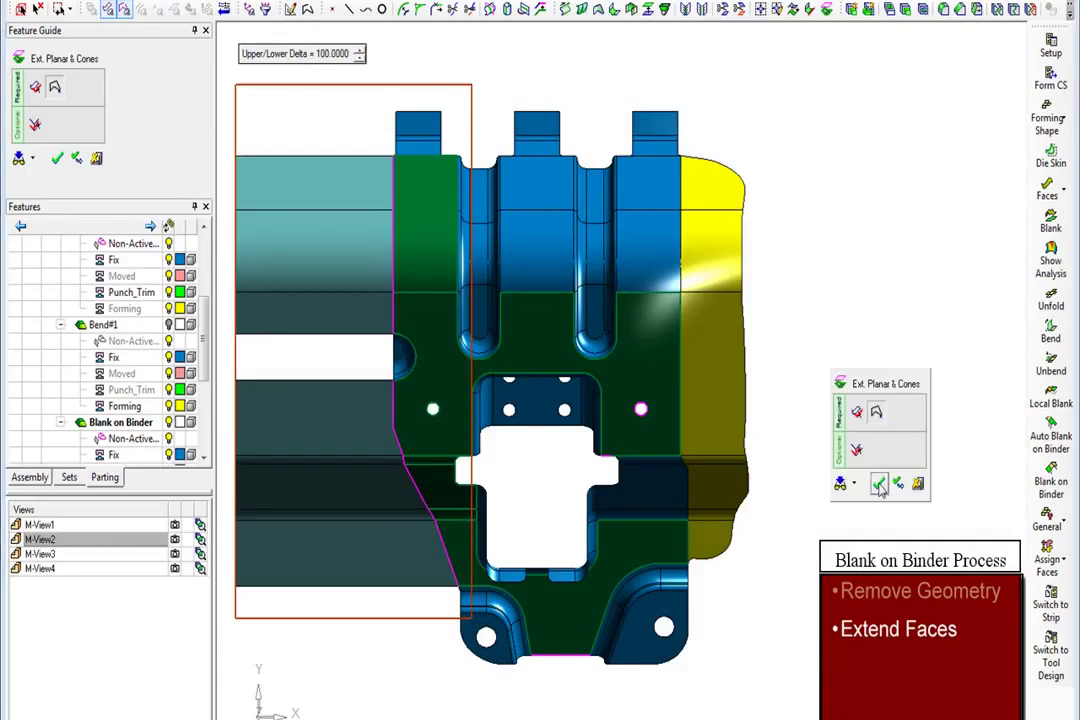
left_click(879, 485)
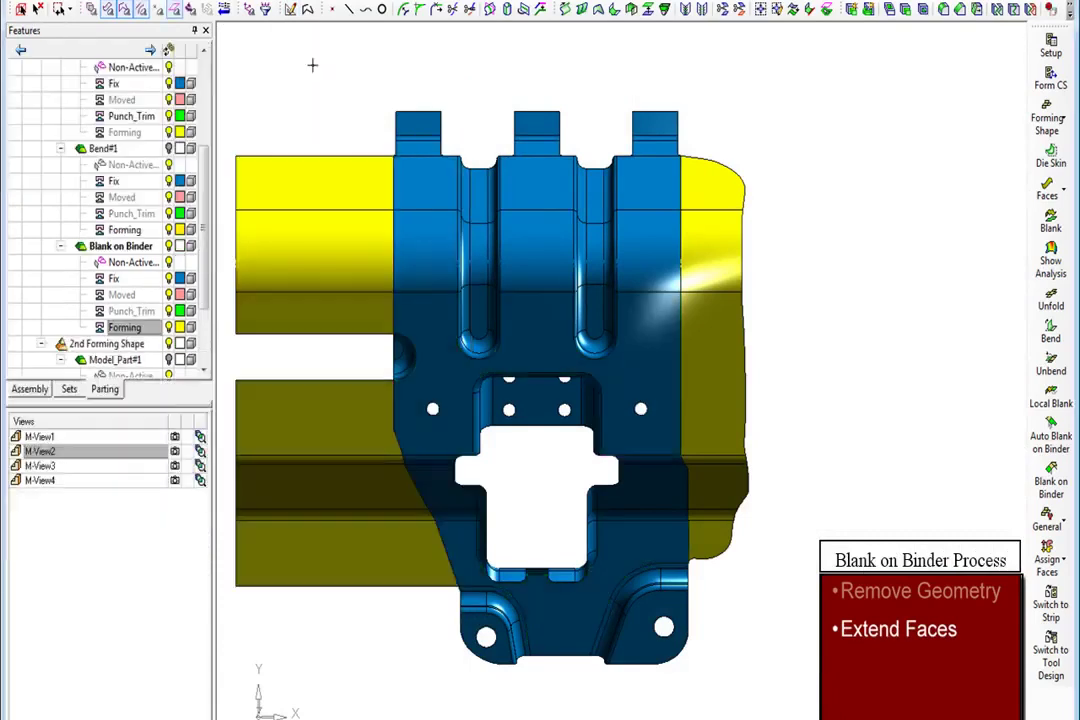
left_click(176, 453)
left_click(176, 480)
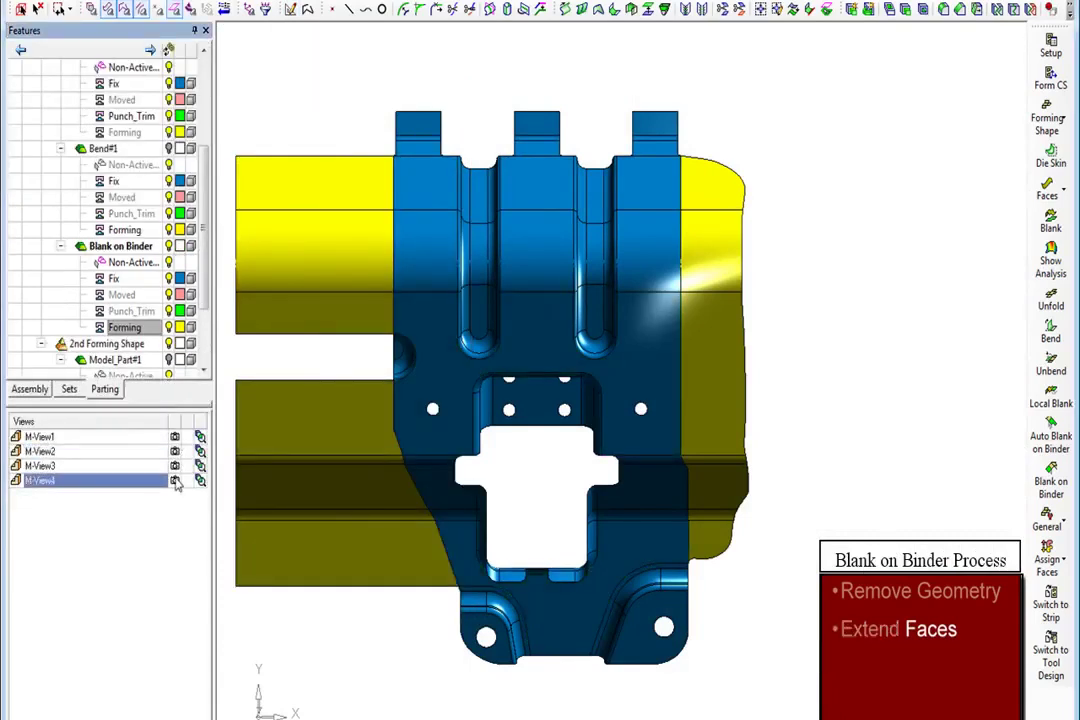
- Trace a composite curve along the dimple's edge in the close-up view
left_click(176, 495)
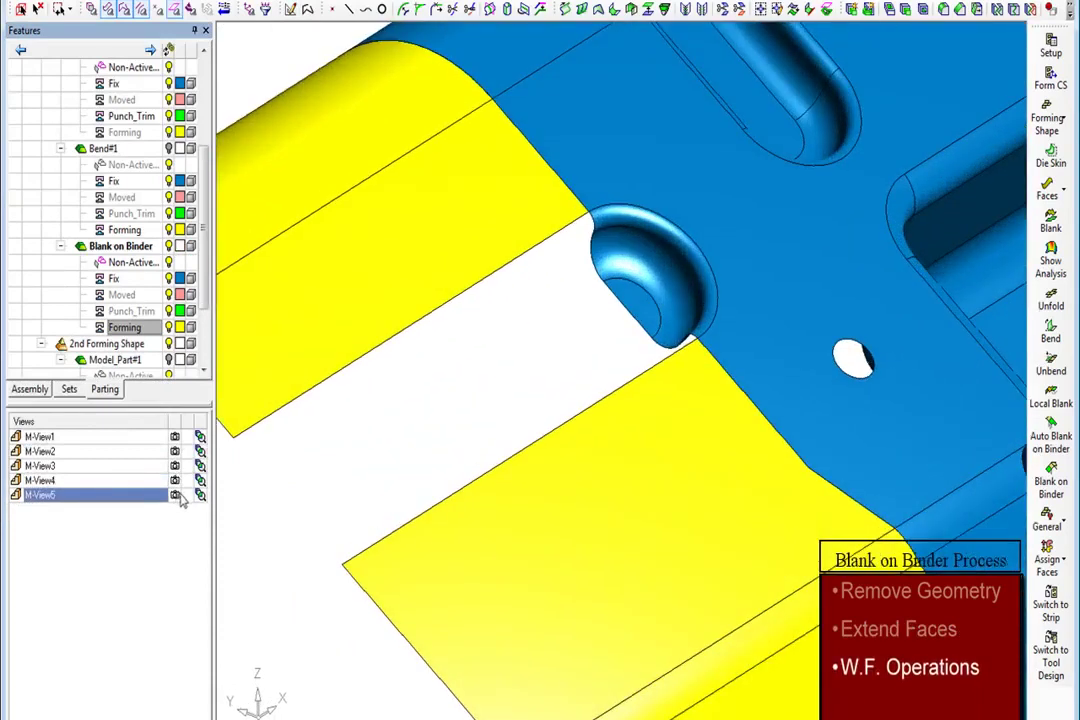
right_click(339, 462)
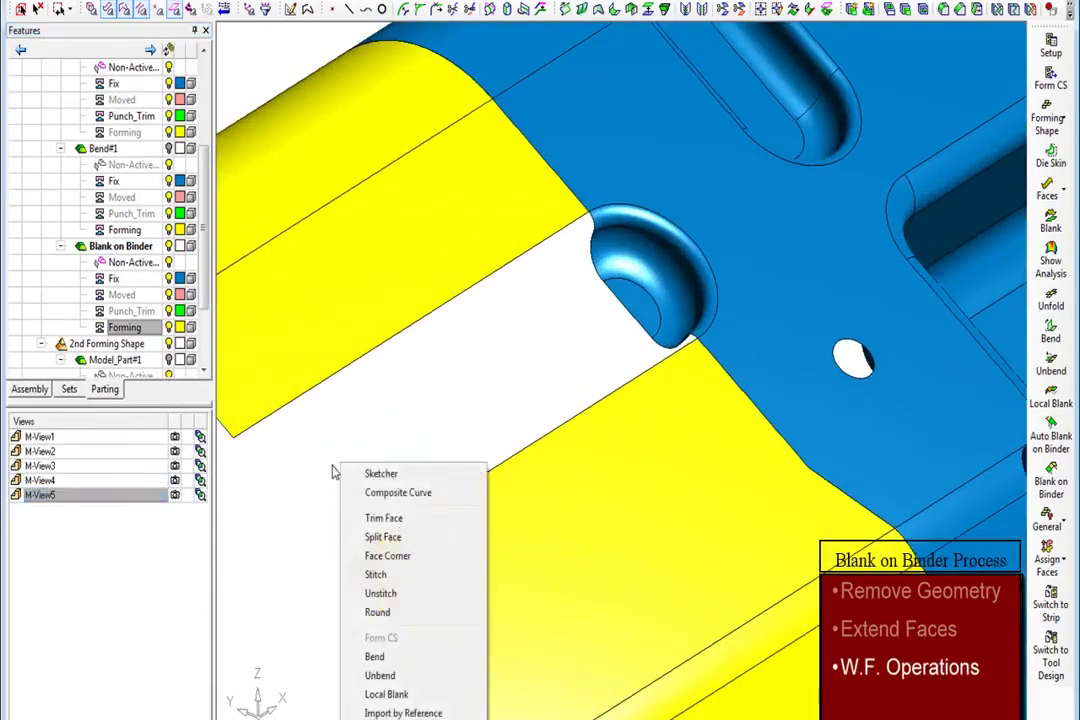
left_click(398, 493)
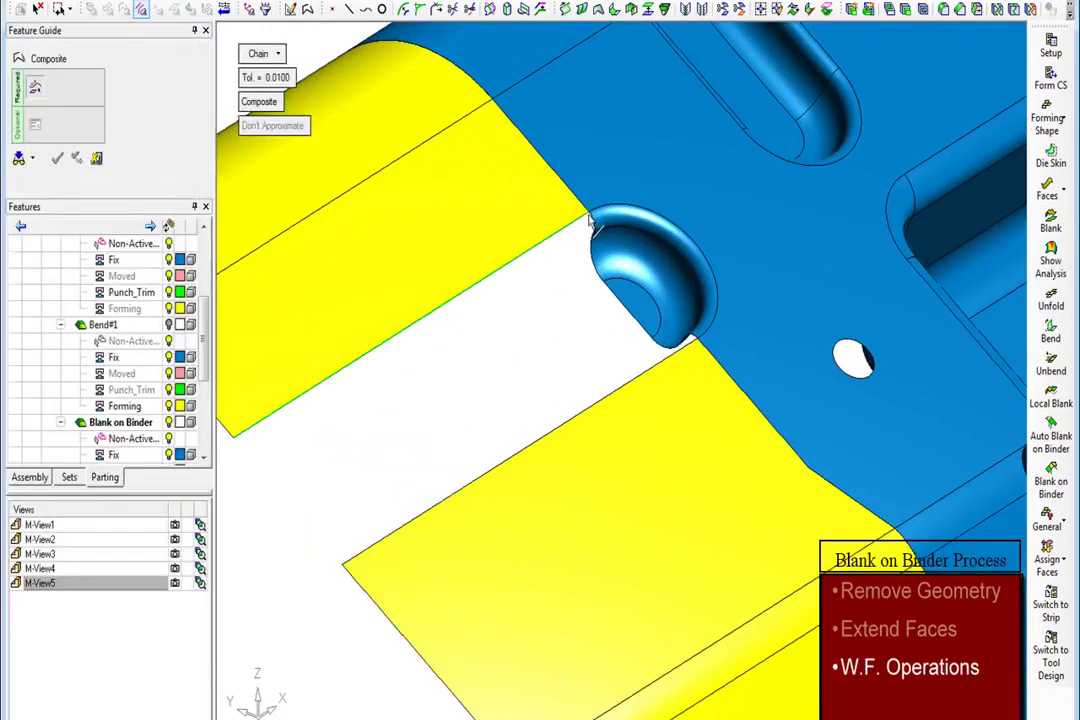
left_click(591, 222)
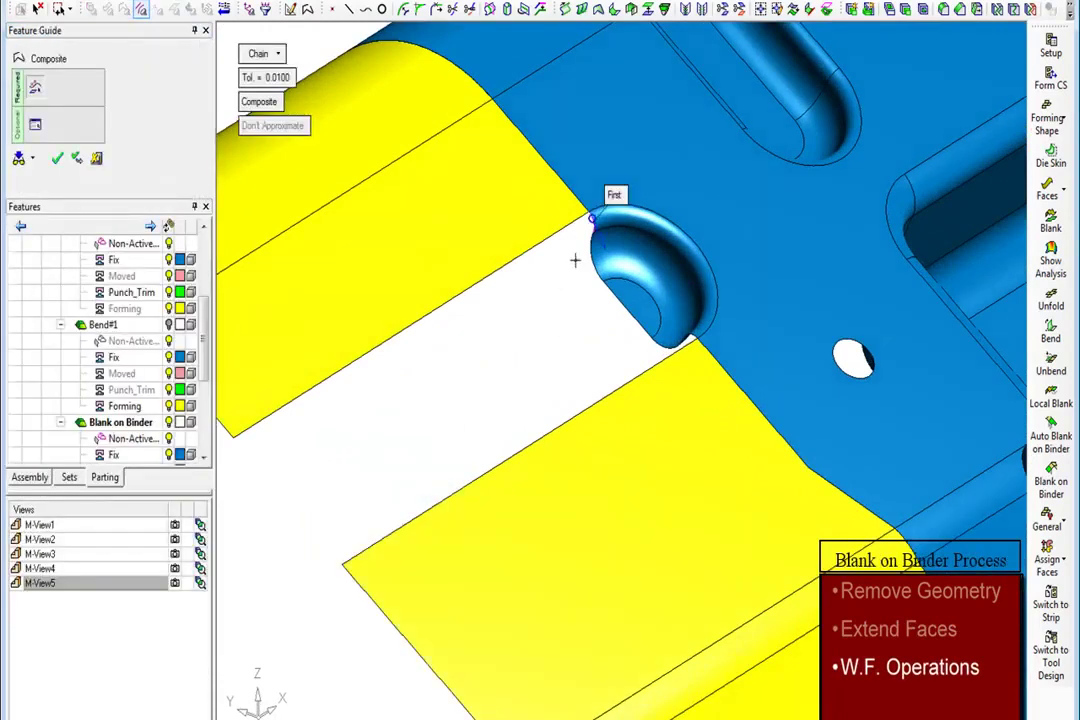
left_click(693, 337)
middle_click(511, 331)
- Sweep a surface along the composite curve to fill the channel gap
right_click(517, 330)
left_click(556, 528)
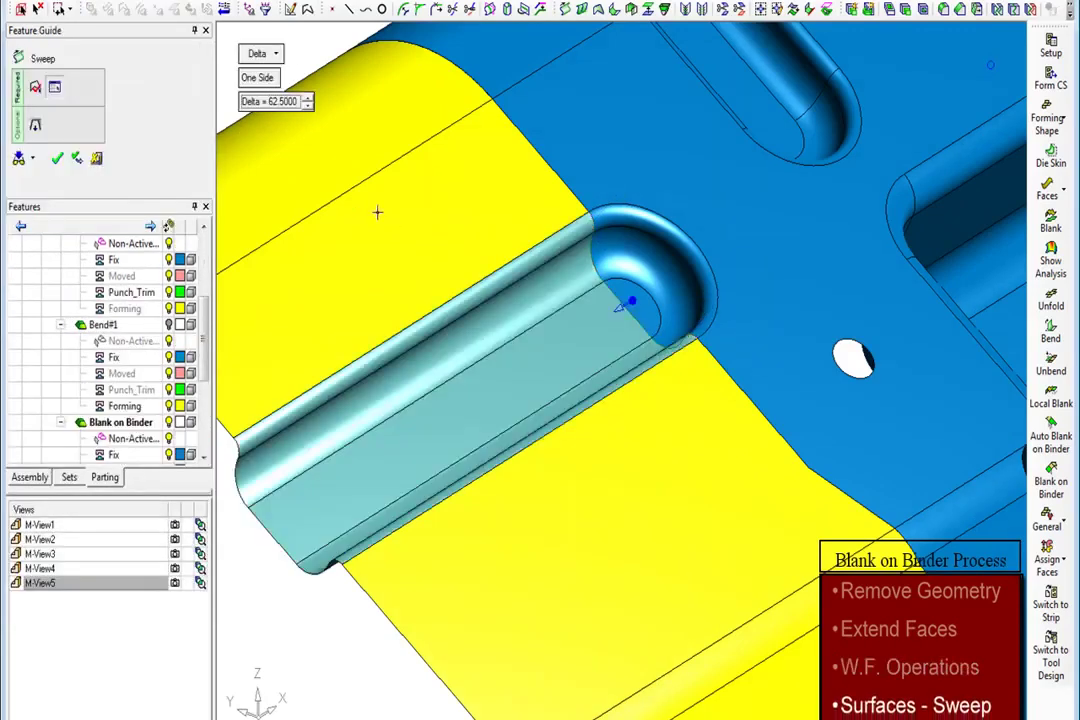
left_click(373, 213)
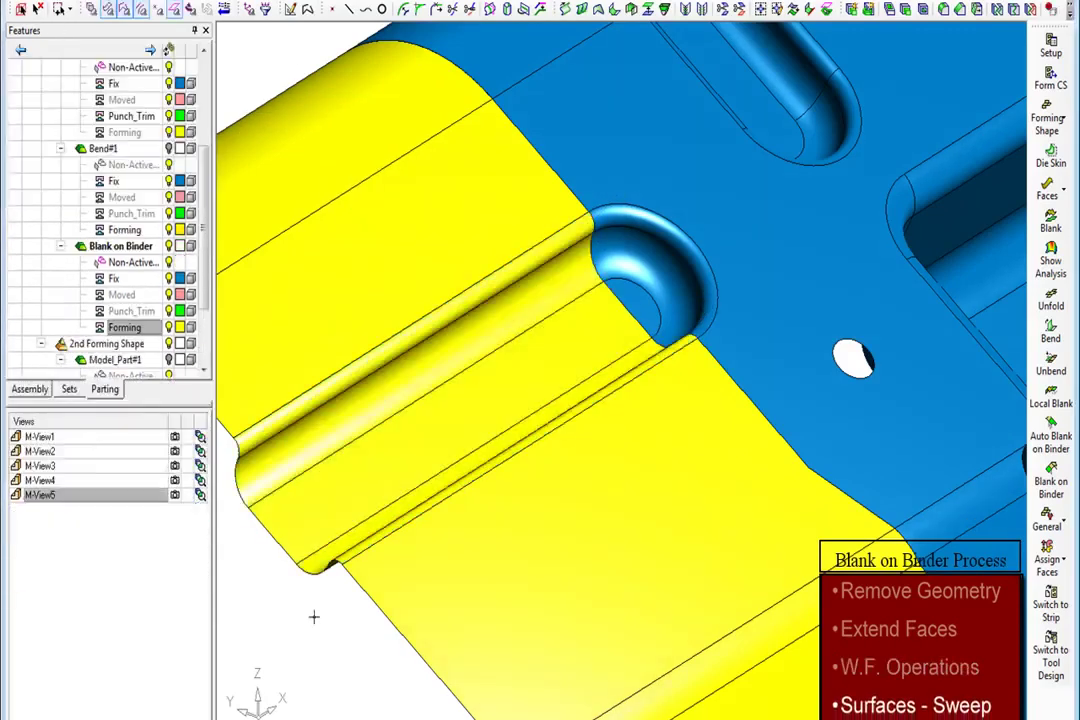
left_click(175, 483)
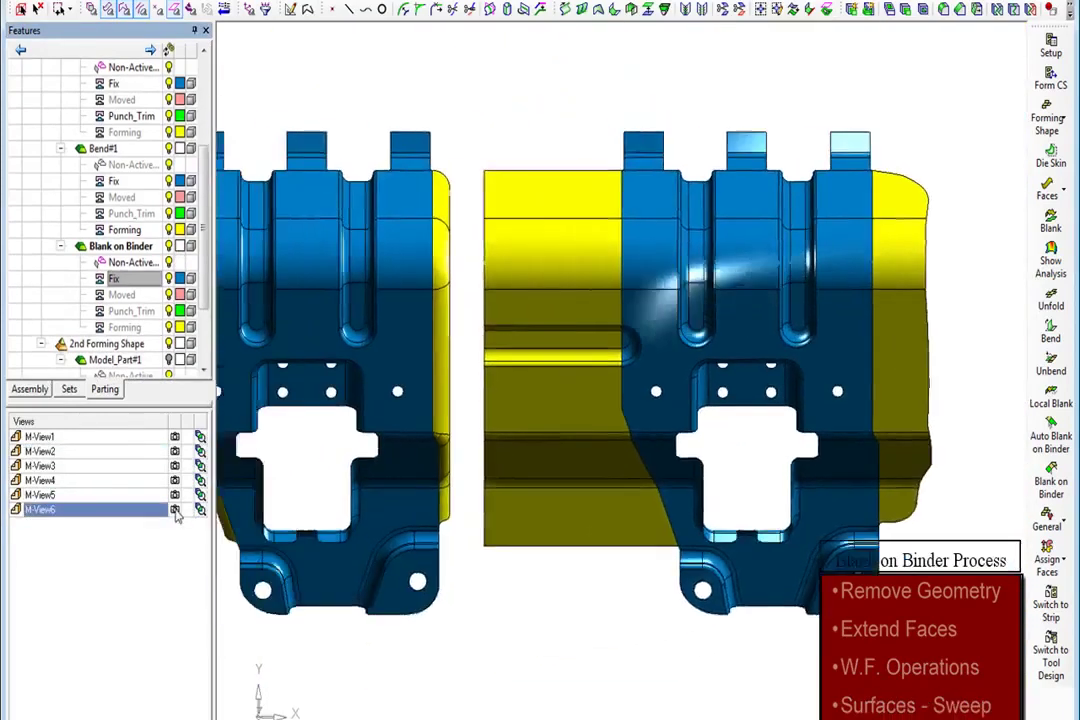
- Blank the right part's extended faces onto the binder with SPH440 2.0 thickness
left_click(175, 511)
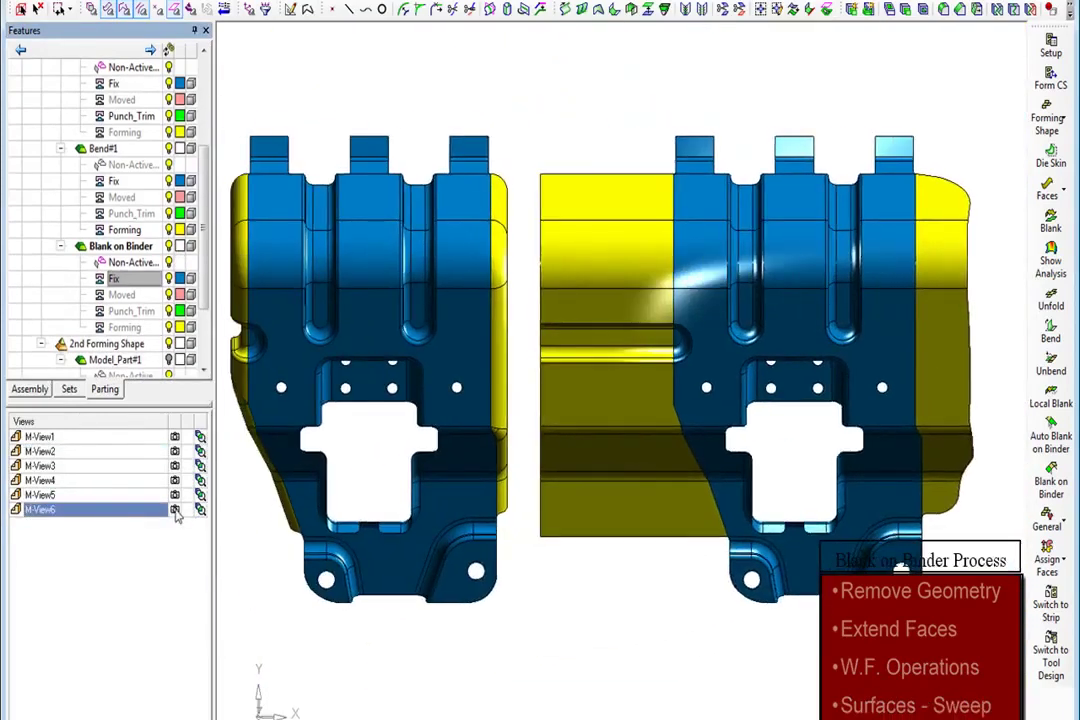
left_click(1050, 490)
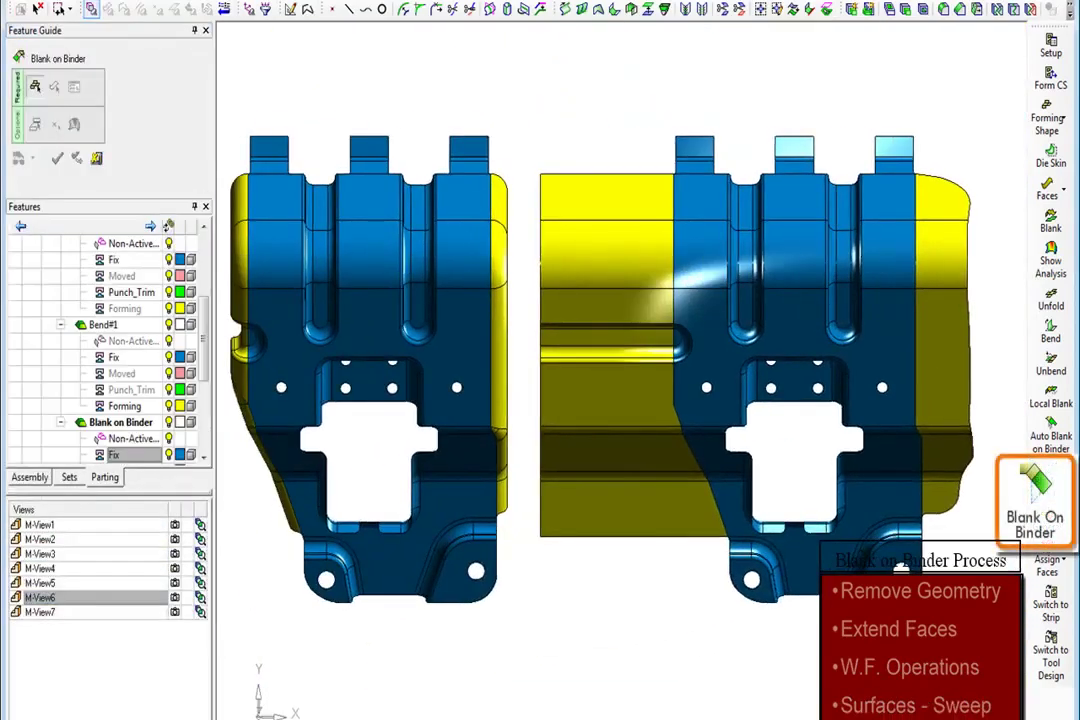
left_click(575, 446)
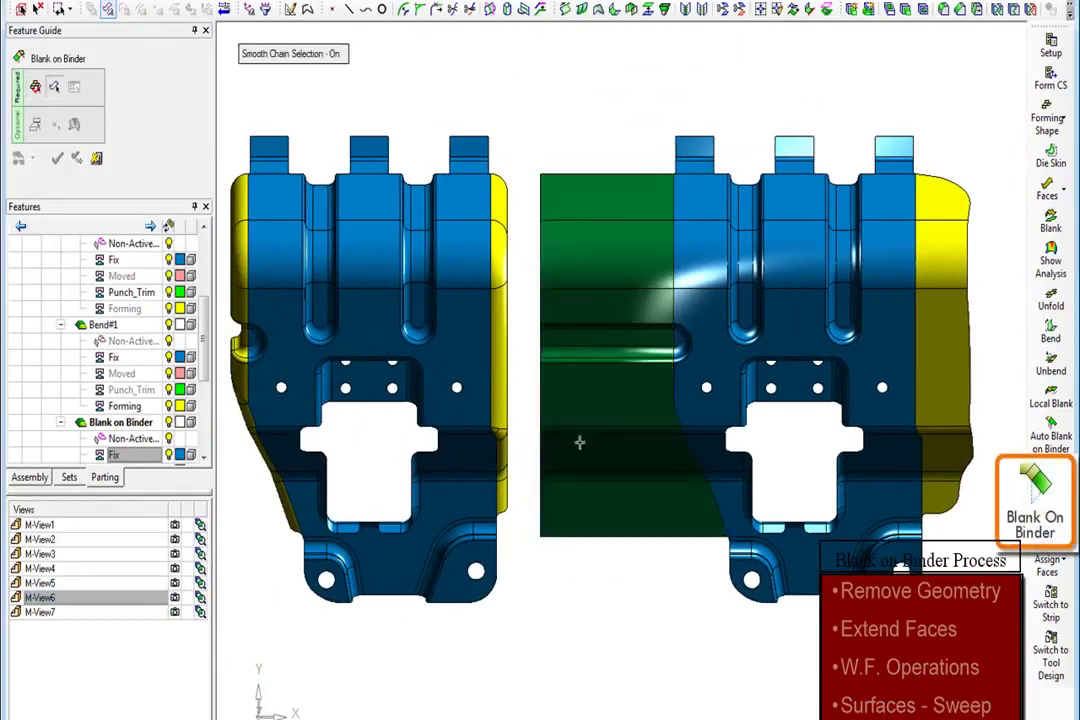
left_click(175, 612)
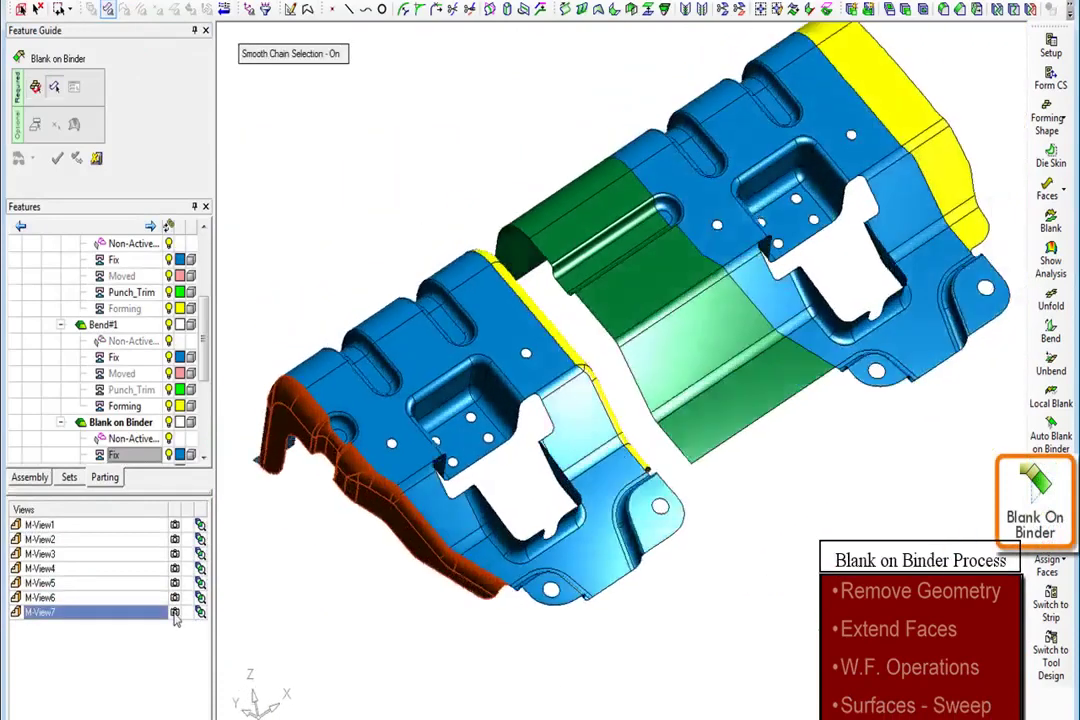
middle_click(296, 640)
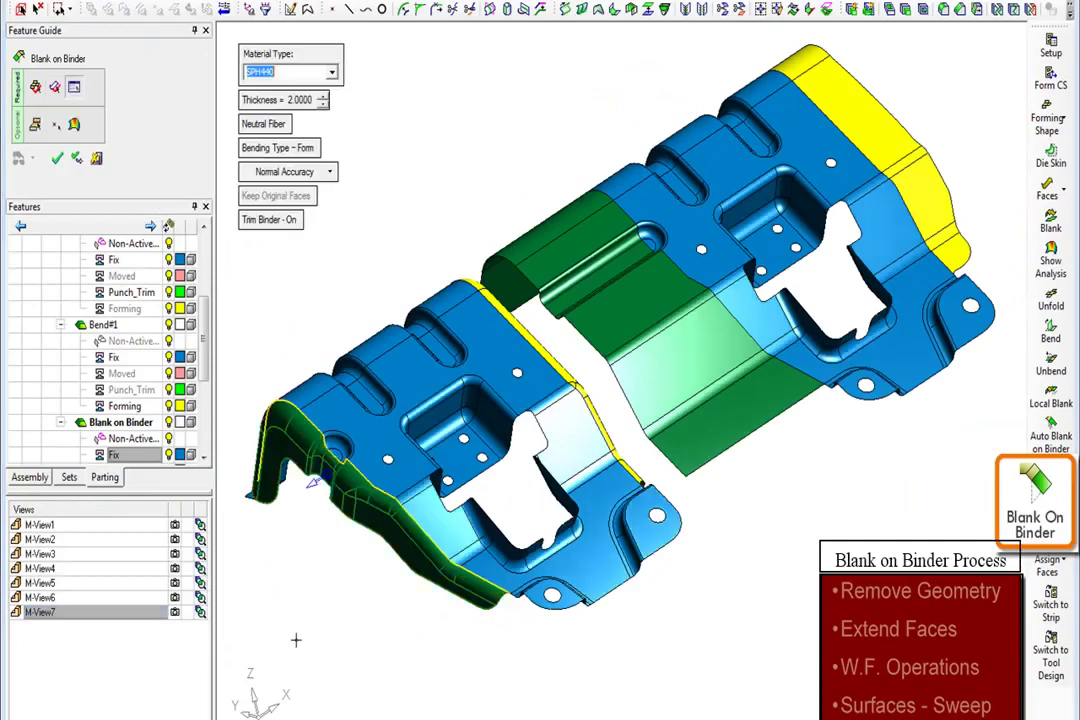
right_click(812, 538)
left_click(812, 537)
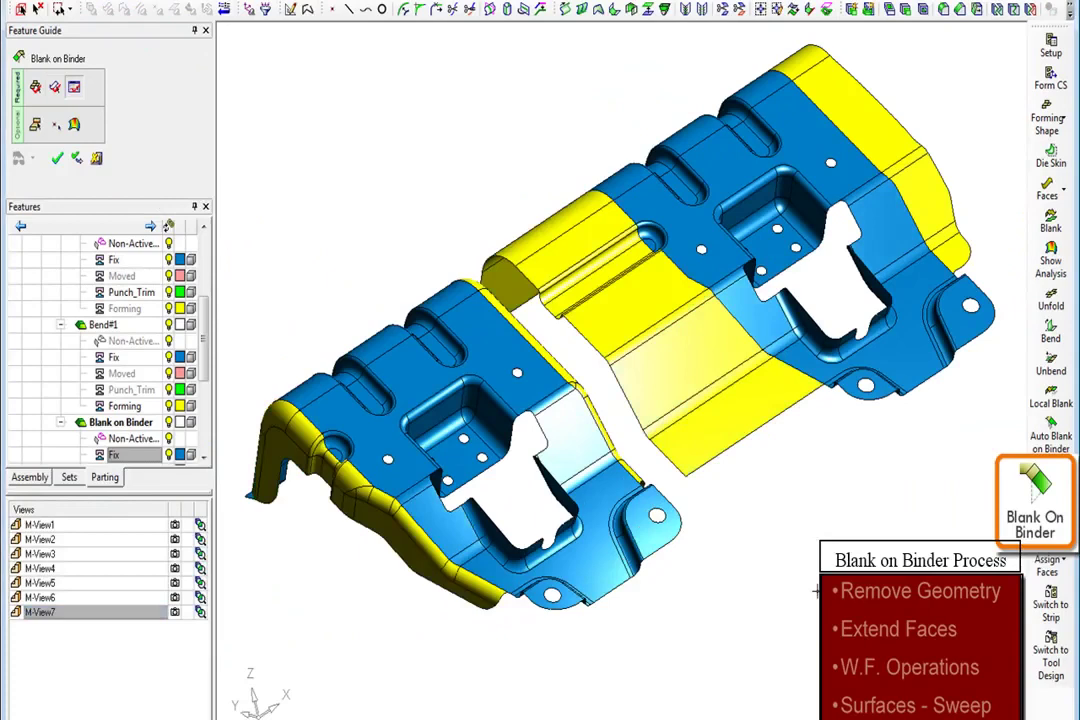
- Attach the lower band to the Forming group and the three tab tips to Fix
left_click(175, 451)
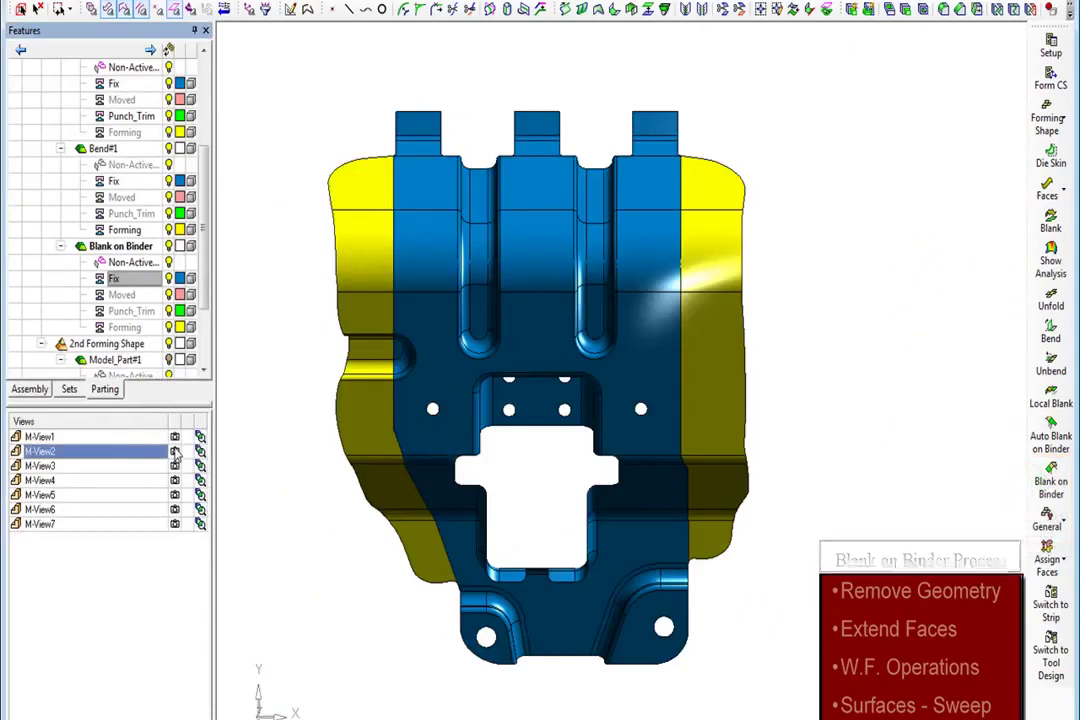
left_click(1047, 560)
left_click(975, 547)
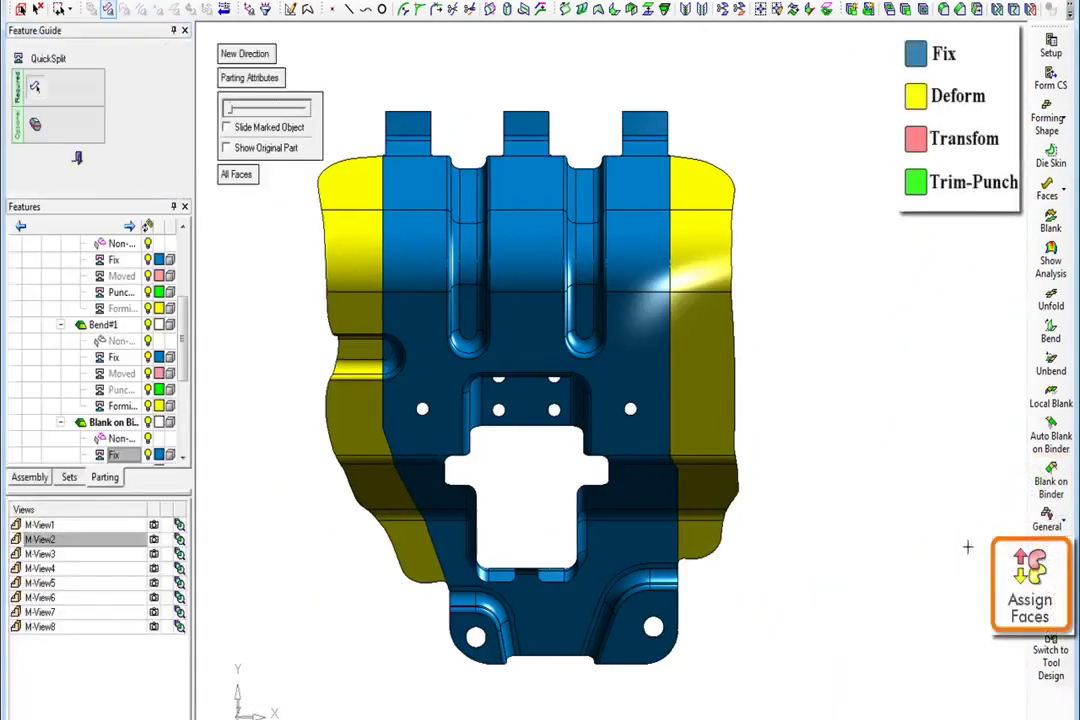
right_click(150, 440)
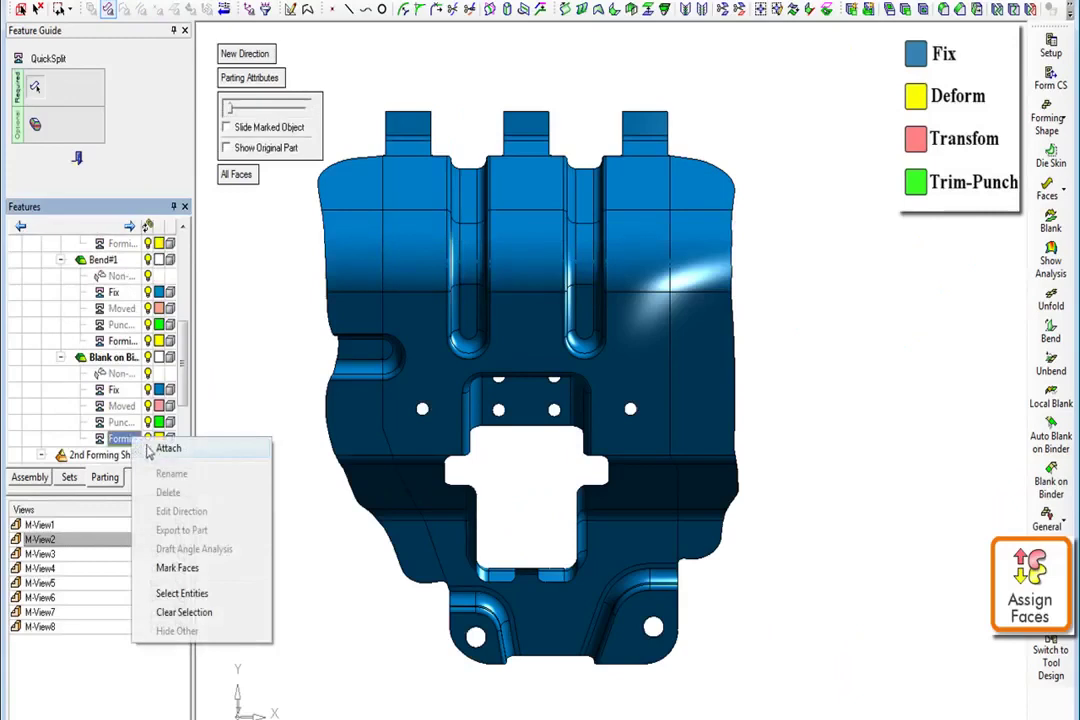
left_click(162, 449)
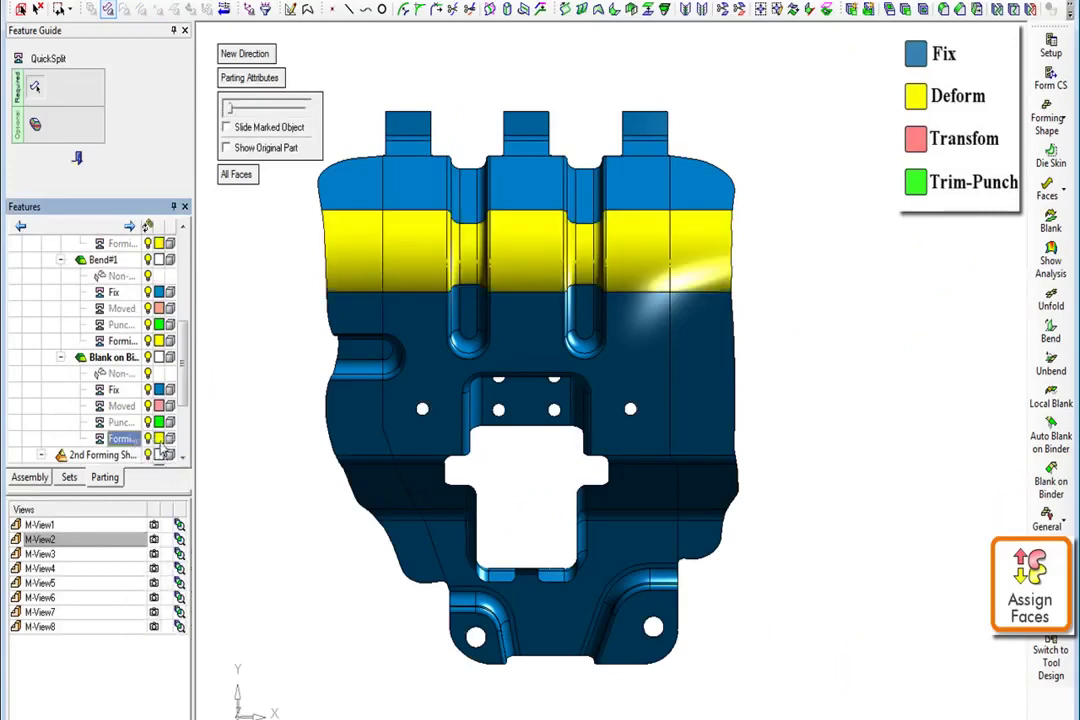
mouse_move(700, 115)
left_mouse_down()
mouse_move(330, 135)
mouse_move(623, 165)
left_mouse_up()
right_click(146, 447)
left_click(162, 447)
- Attach the top band and the lower body of the bracket to the Moved group
right_click(152, 407)
left_click(170, 414)
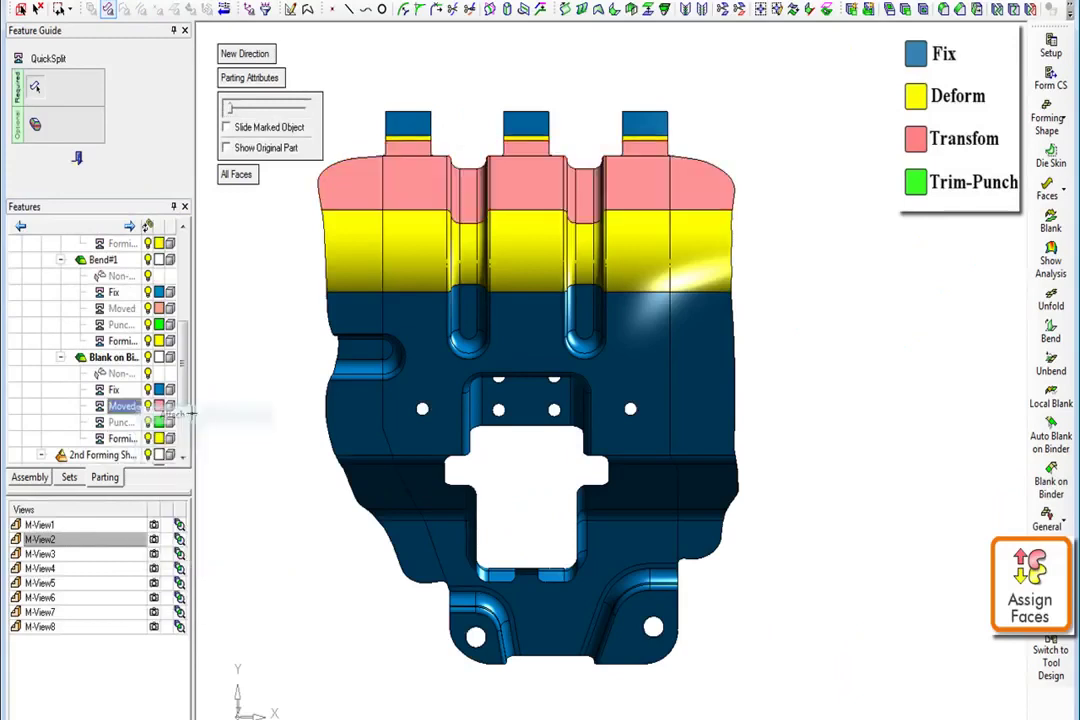
left_click(330, 320)
right_click(128, 410)
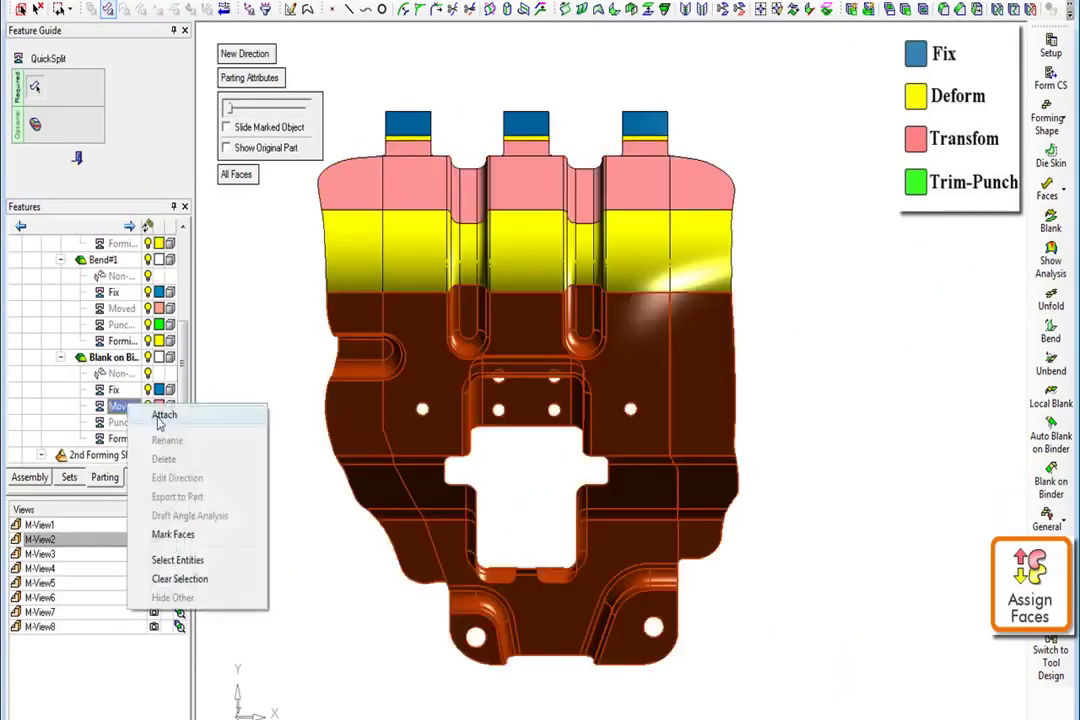
left_click(165, 416)
left_click(155, 540)
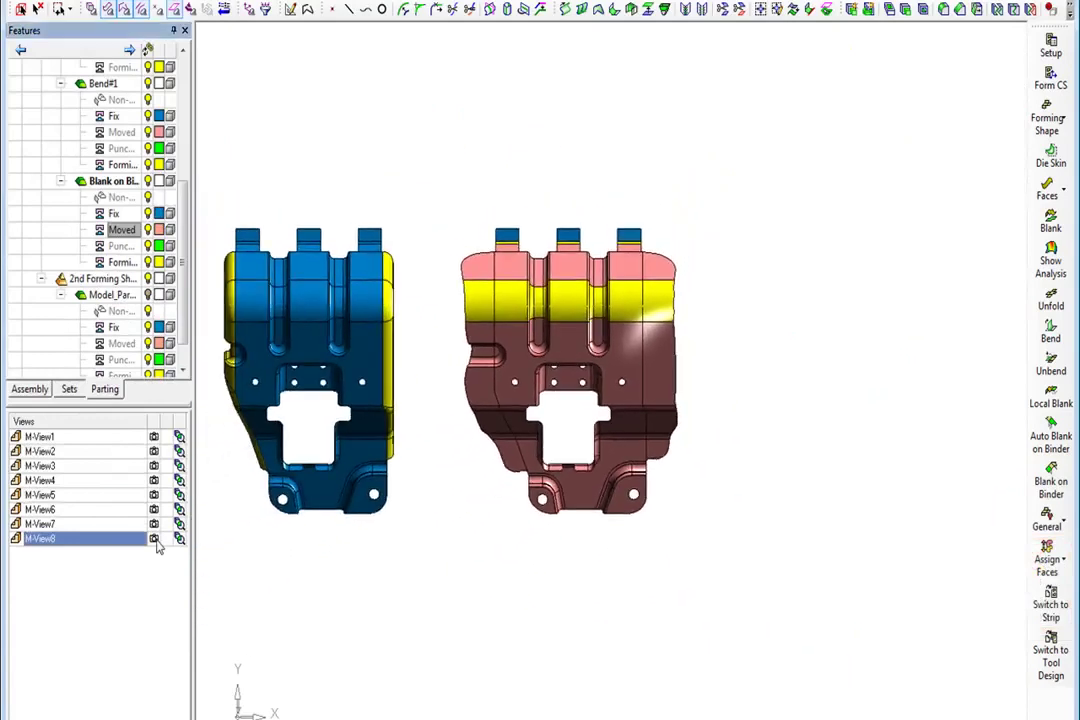
- Add a third station as a Copy Part Import of the formed bracket
left_click(1048, 118)
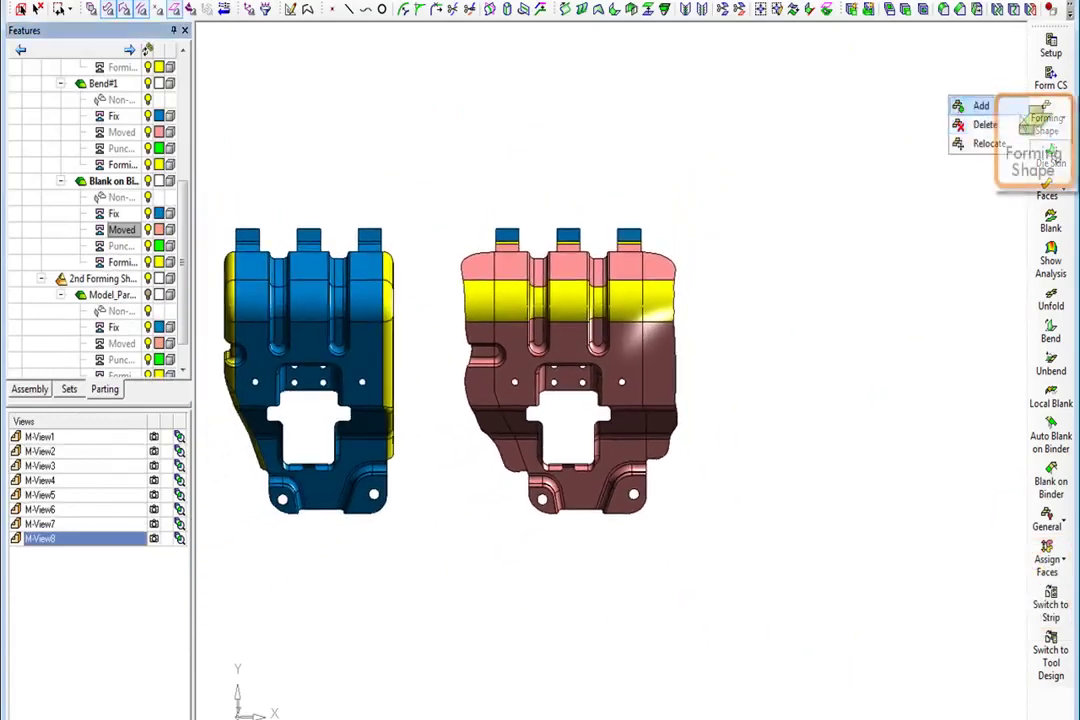
left_click(972, 105)
left_click(640, 312)
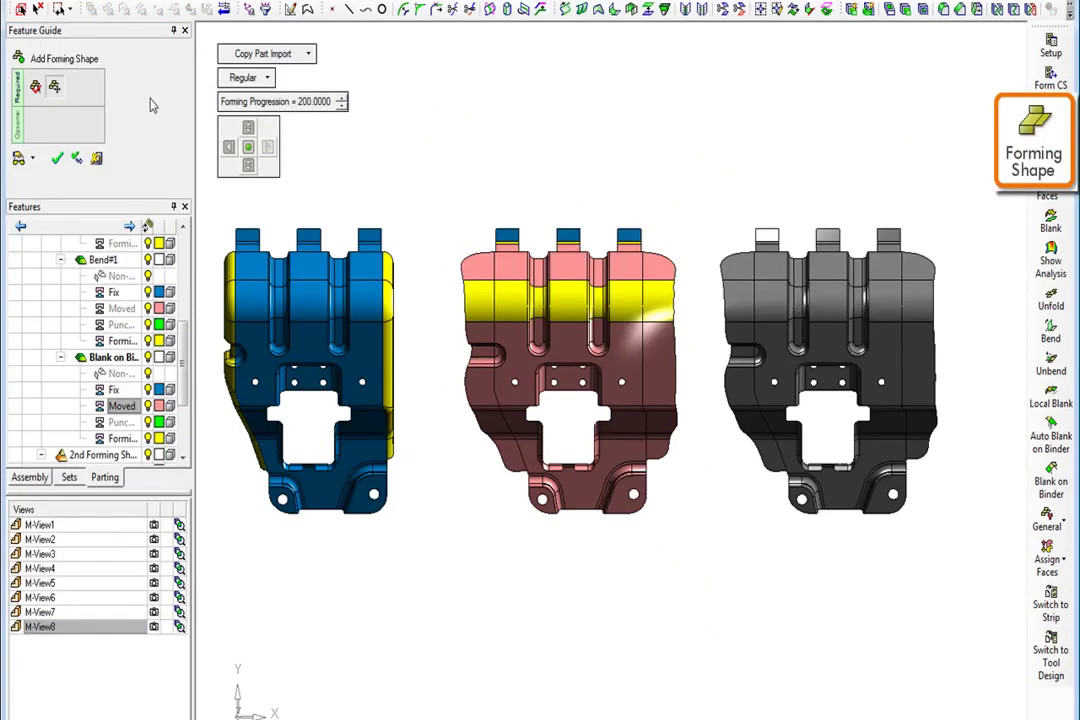
left_click(658, 77)
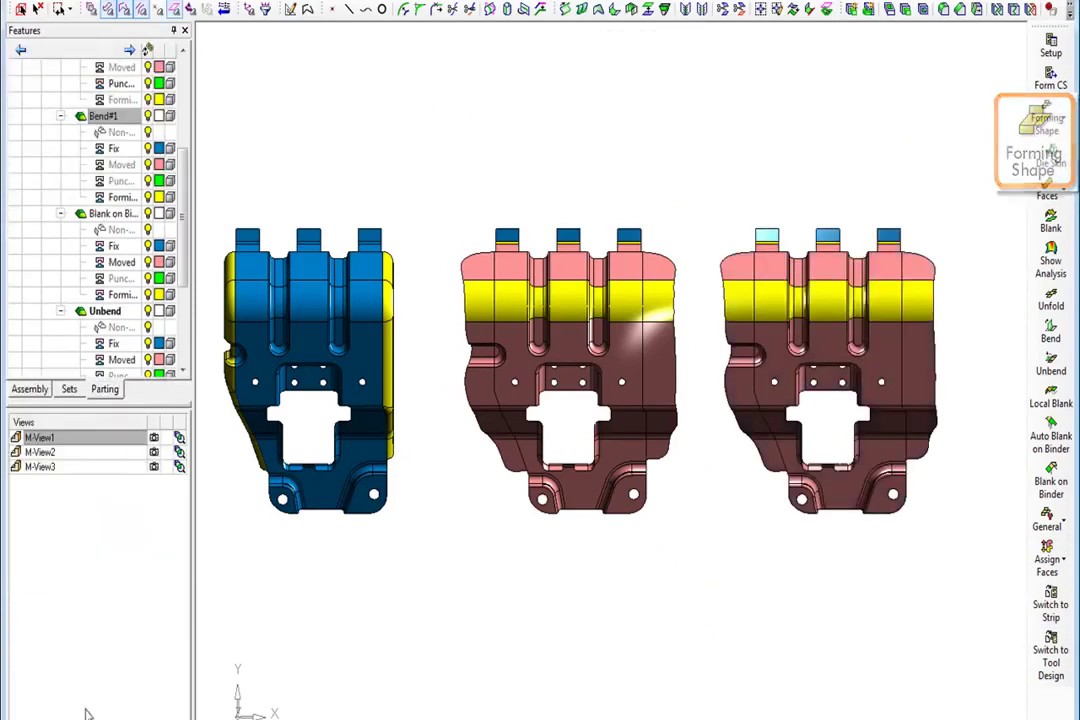
left_click(157, 455)
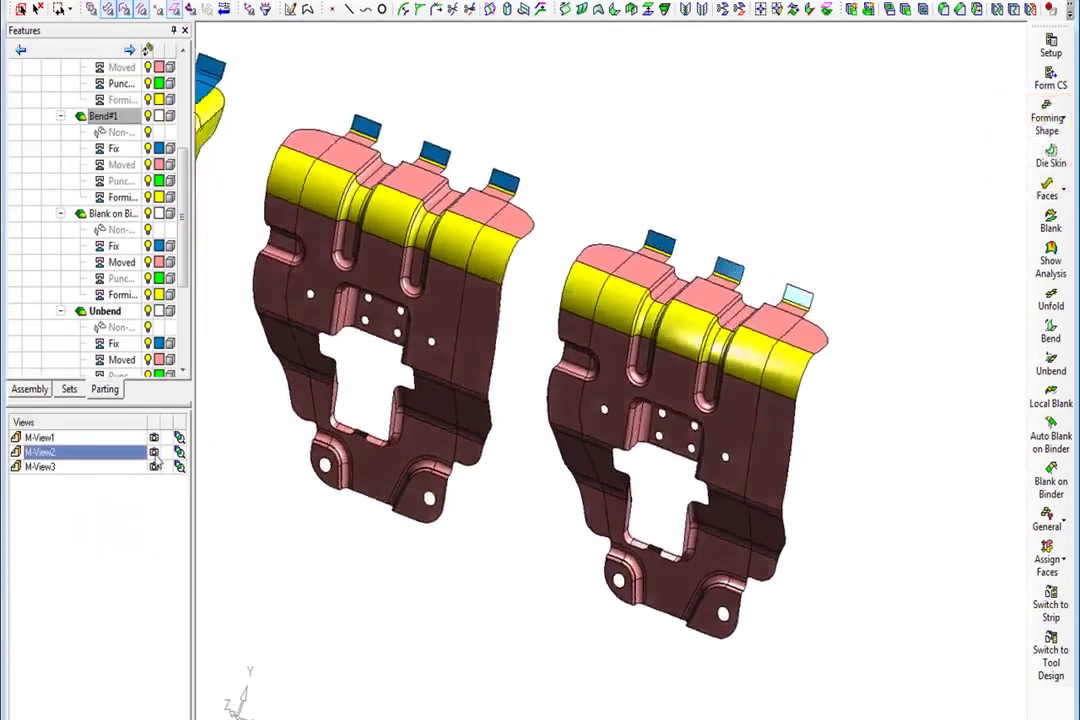
- Unbend the carrier of the rightmost bracket
left_click(1050, 362)
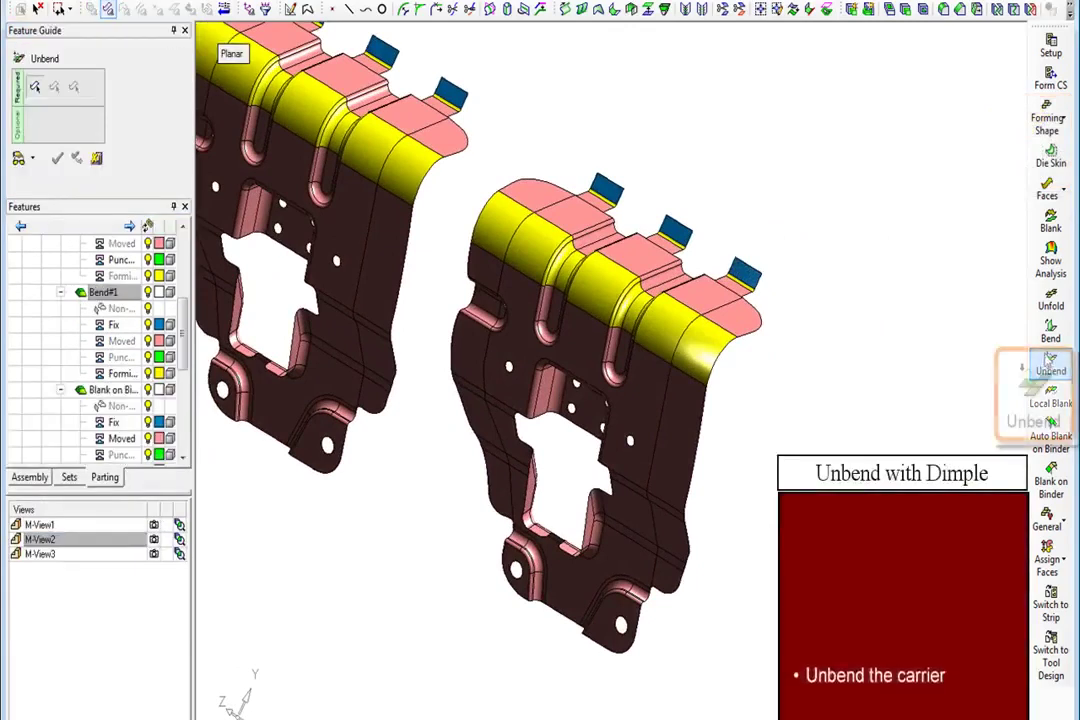
left_click(679, 233)
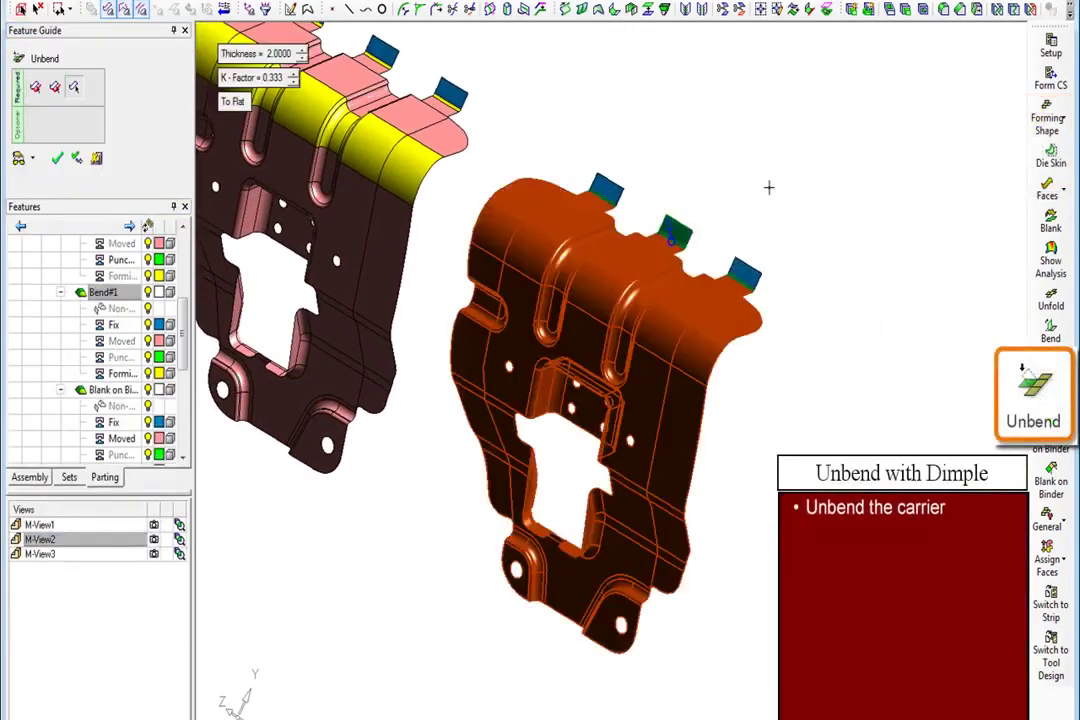
left_click(767, 183)
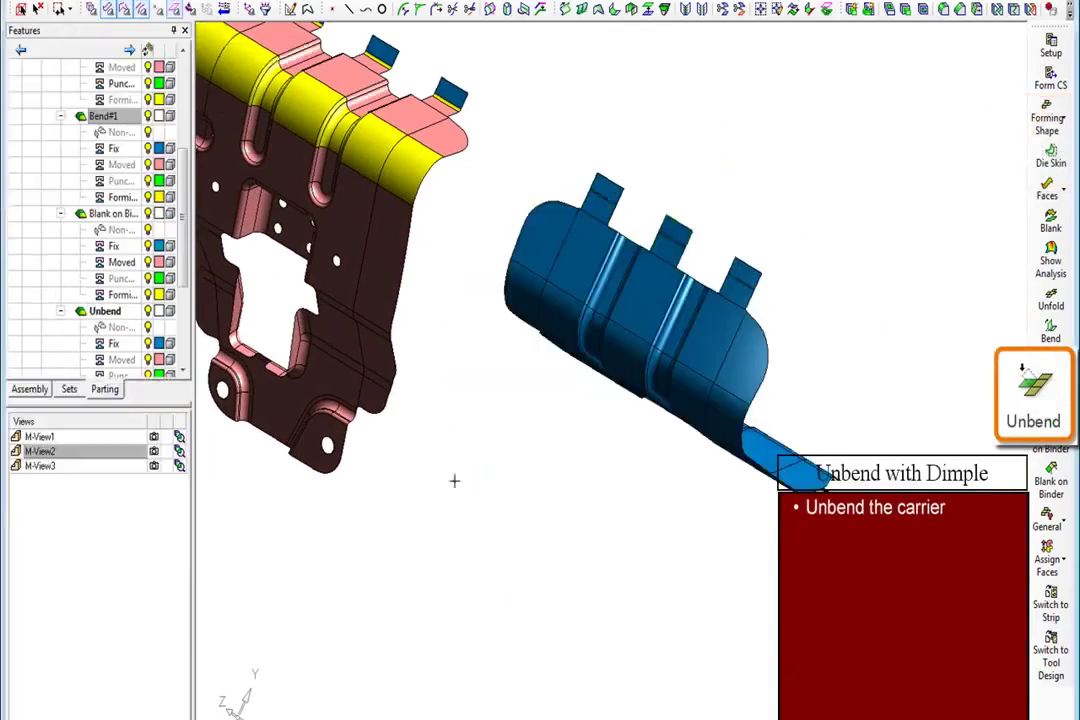
- Unbend the non-dimple faces so only the dimples stay raised
left_click(155, 468)
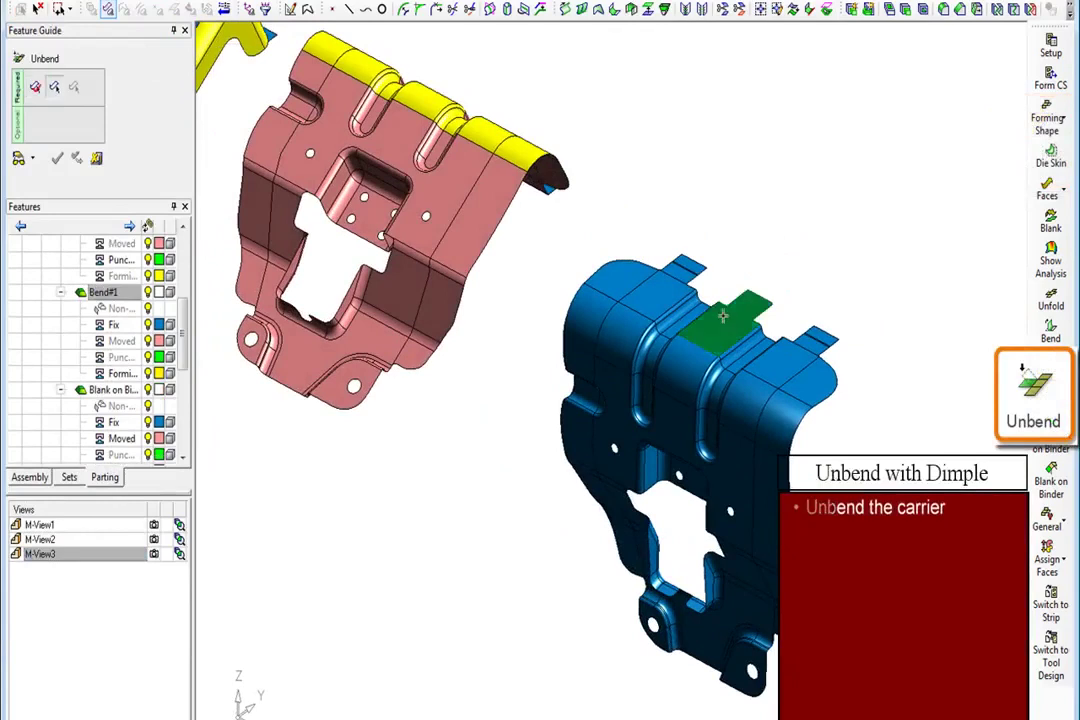
left_click(688, 368)
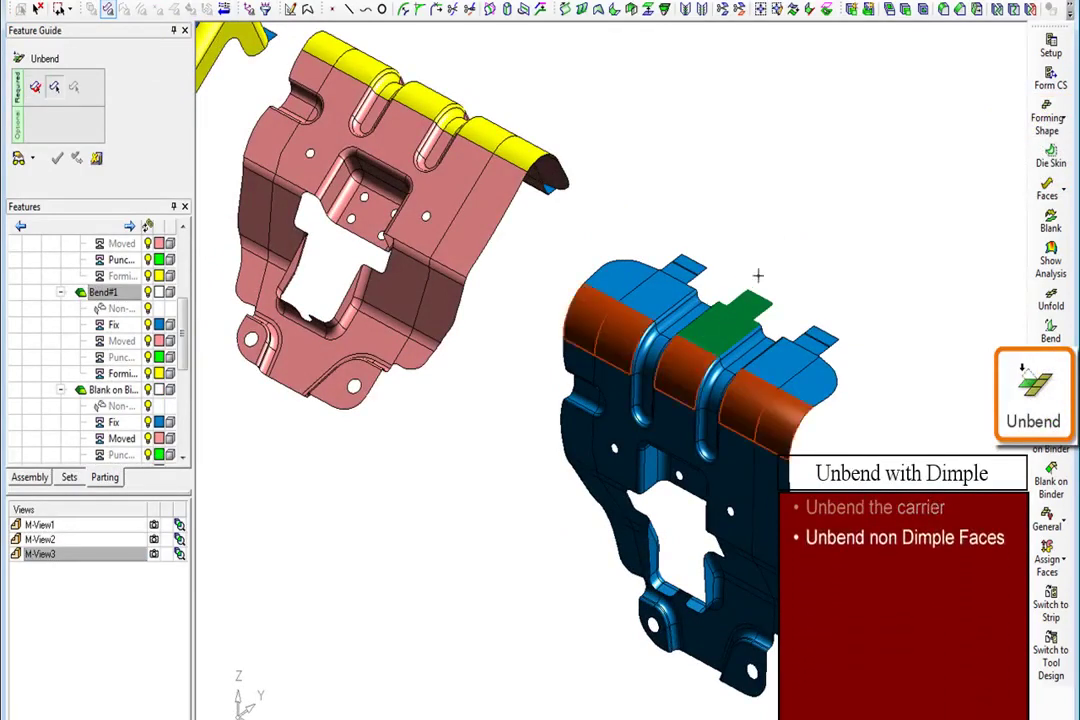
middle_click(757, 280)
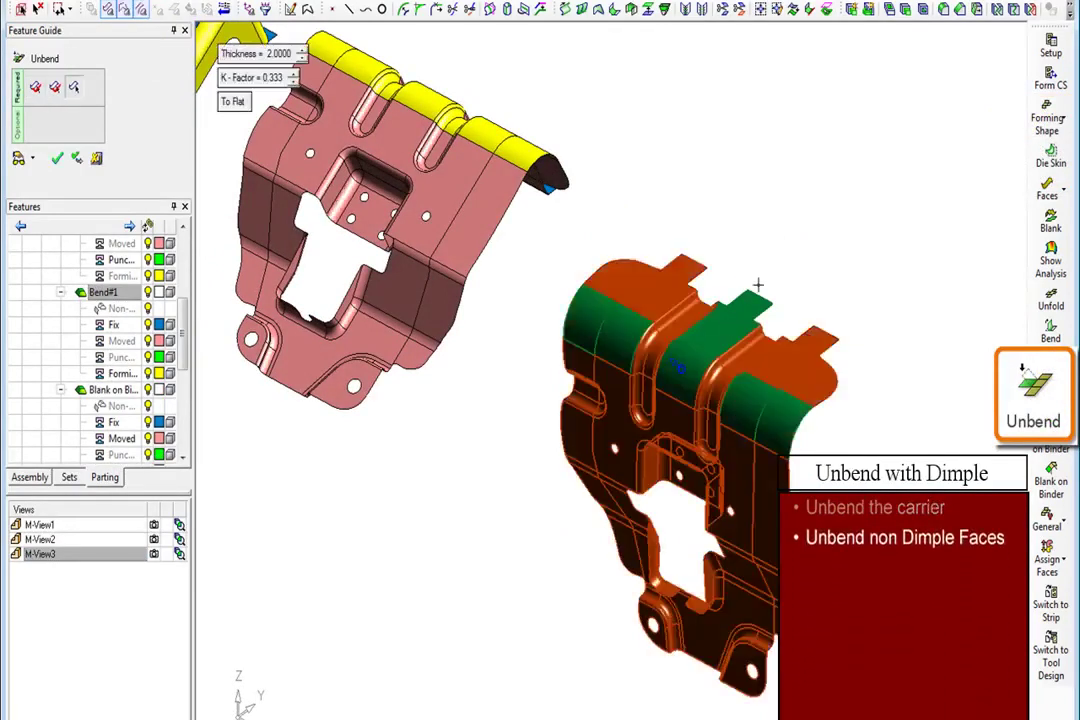
right_click(763, 192)
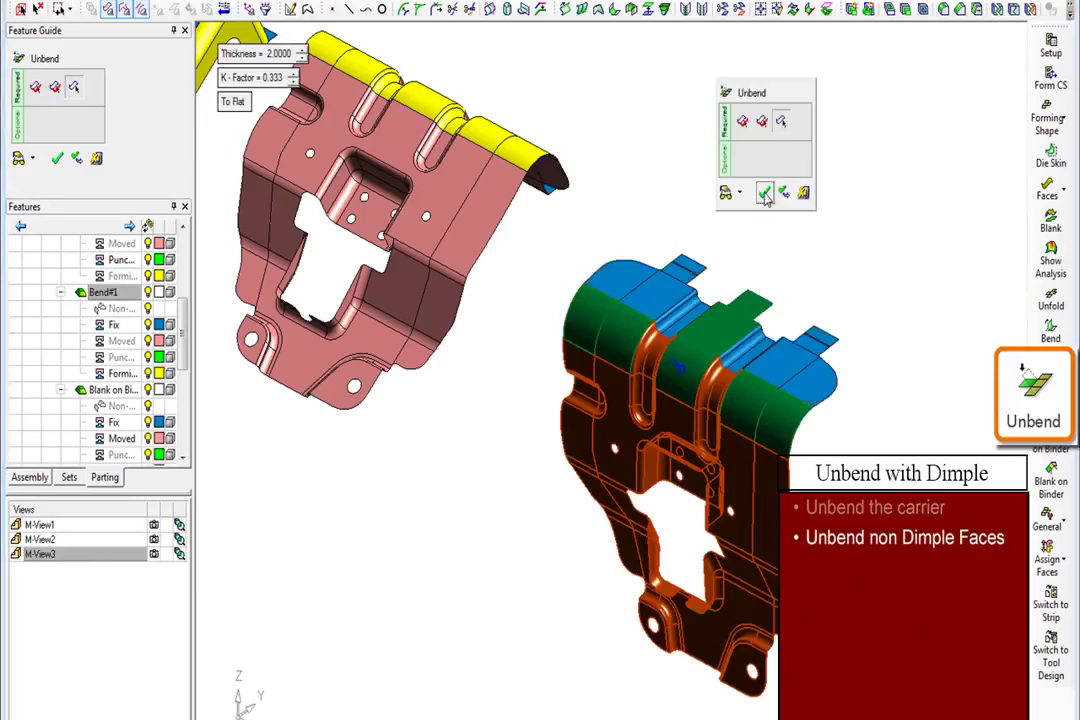
left_click(765, 195)
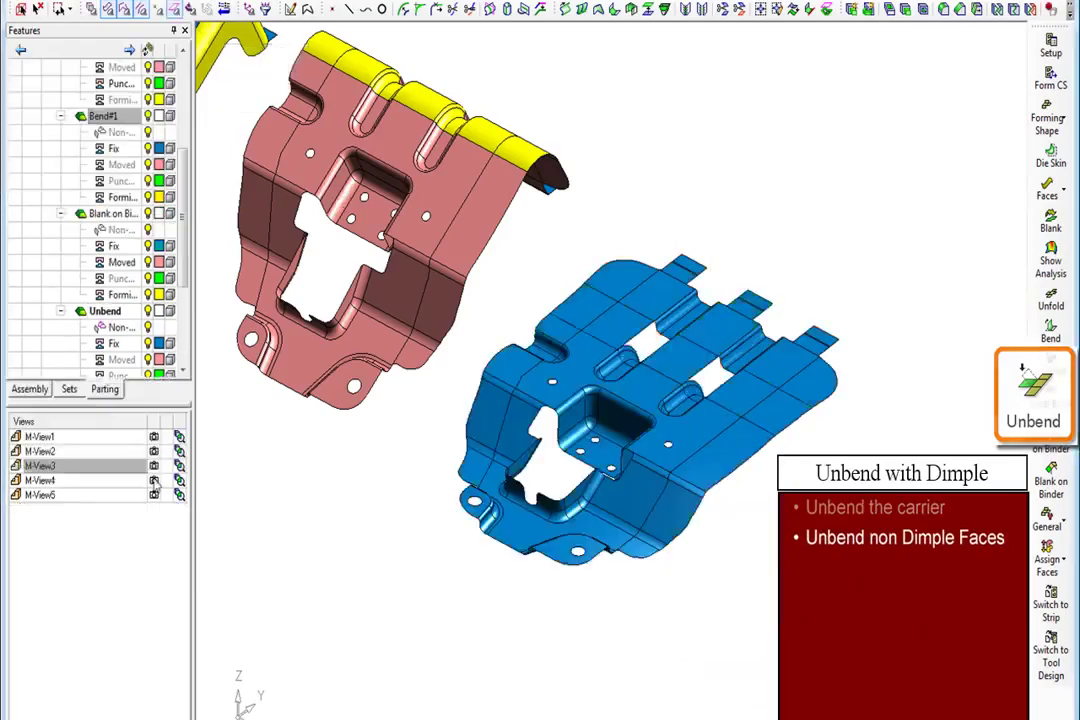
left_click(150, 481)
right_click(252, 72)
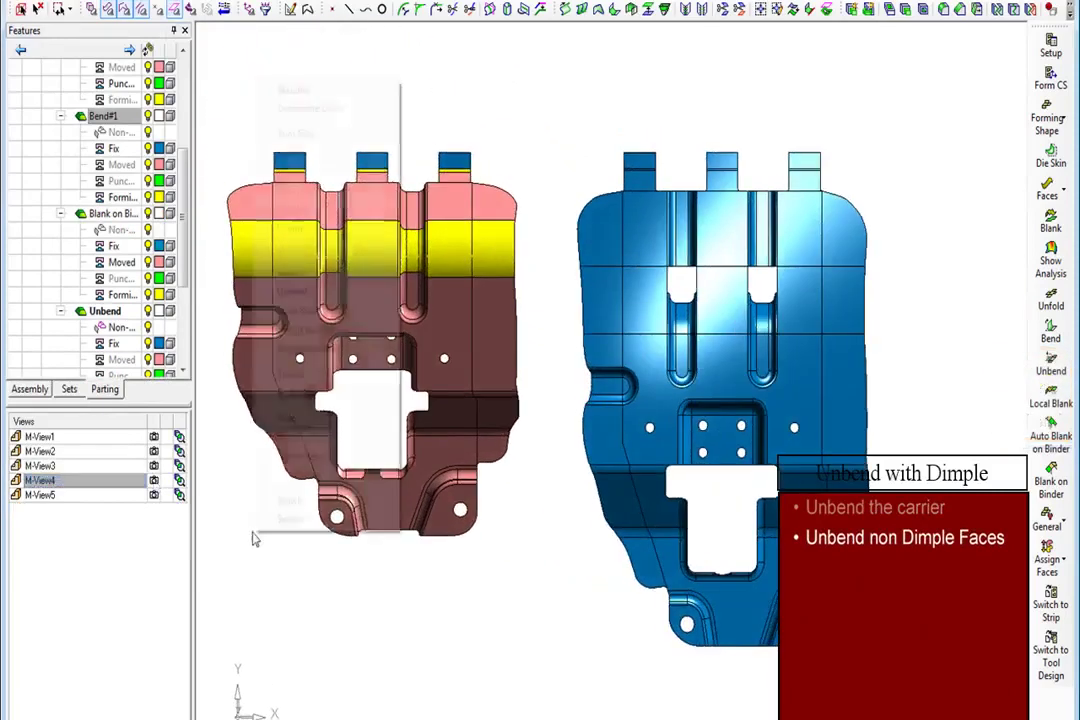
- Remove the left and right dimple pocket faces from the flat bracket
left_click(355, 284)
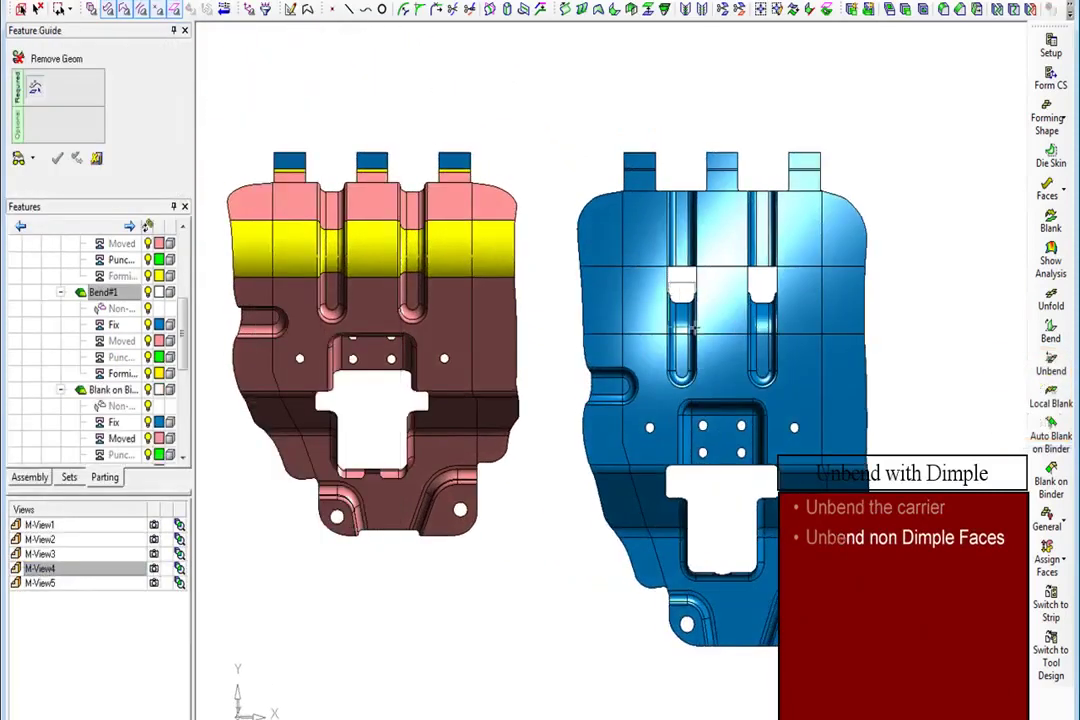
left_click(684, 318)
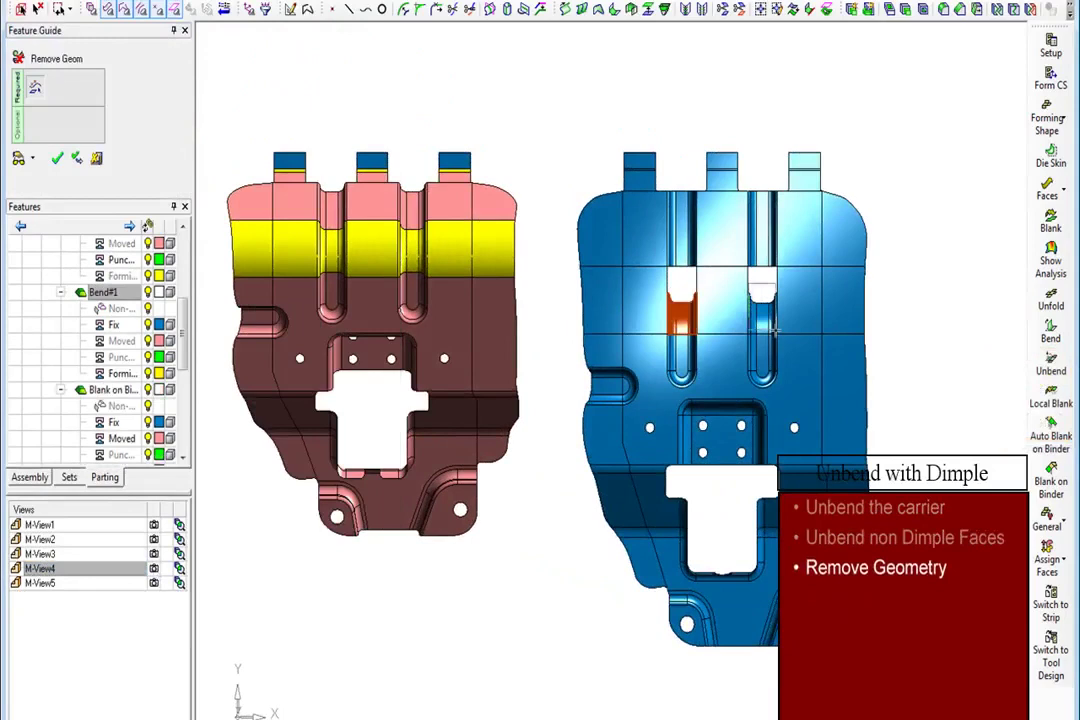
left_click(770, 322)
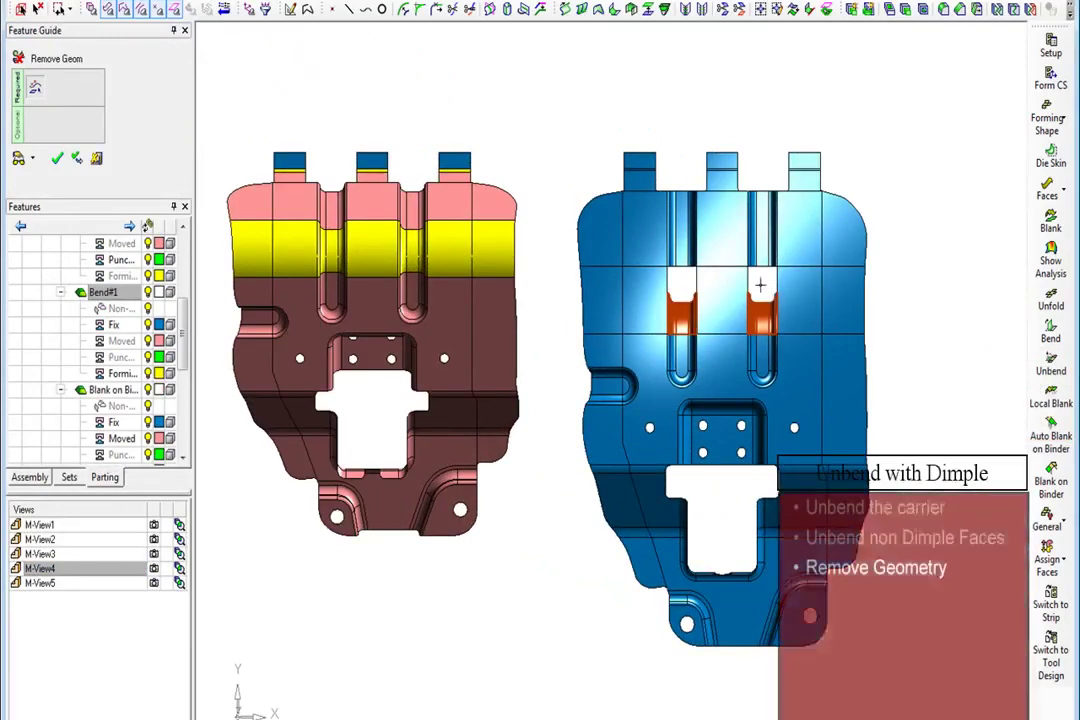
left_click(761, 288)
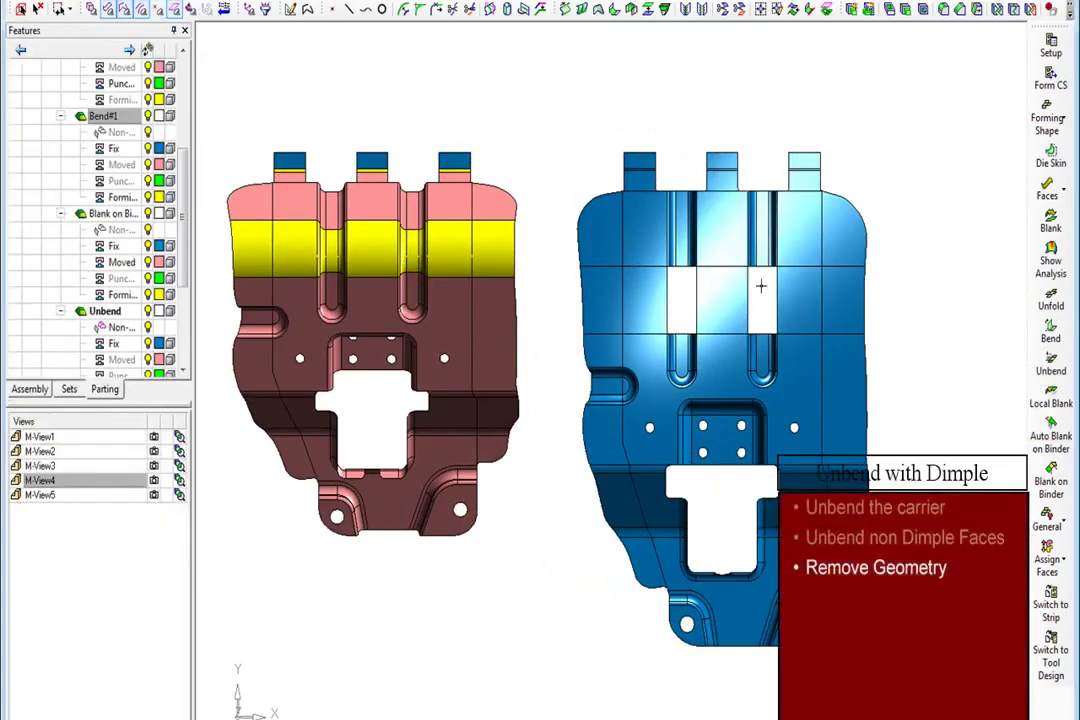
left_click(157, 495)
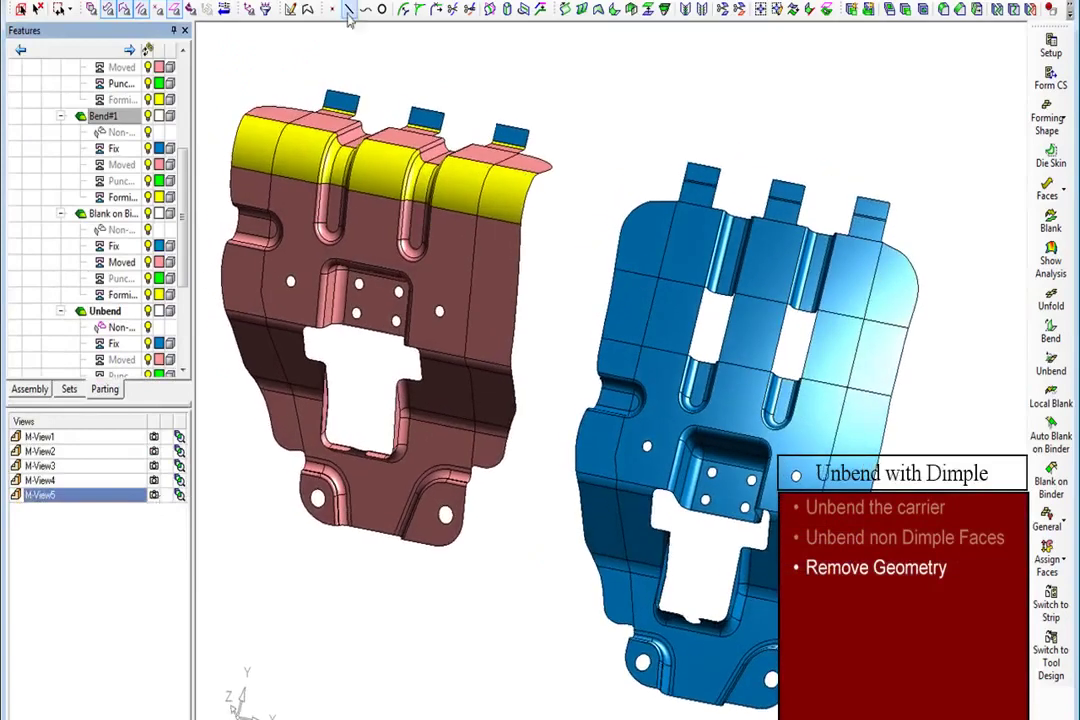
- Draw a single two-point wireframe line across the left gap's lower edge
left_click(348, 12)
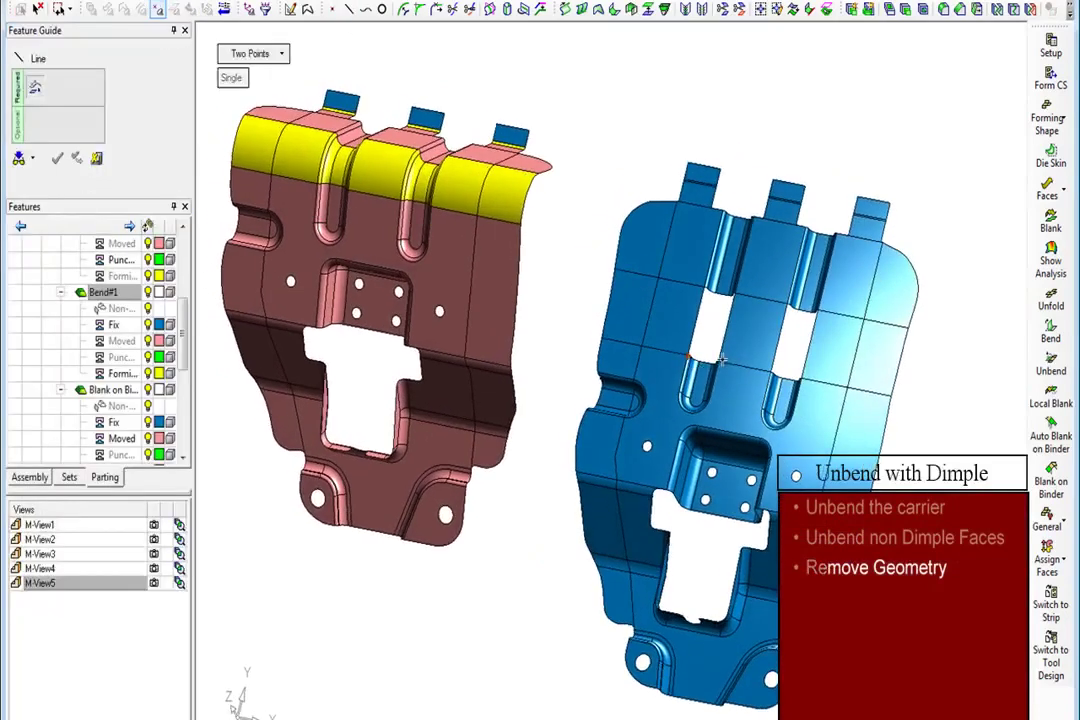
left_click(718, 357)
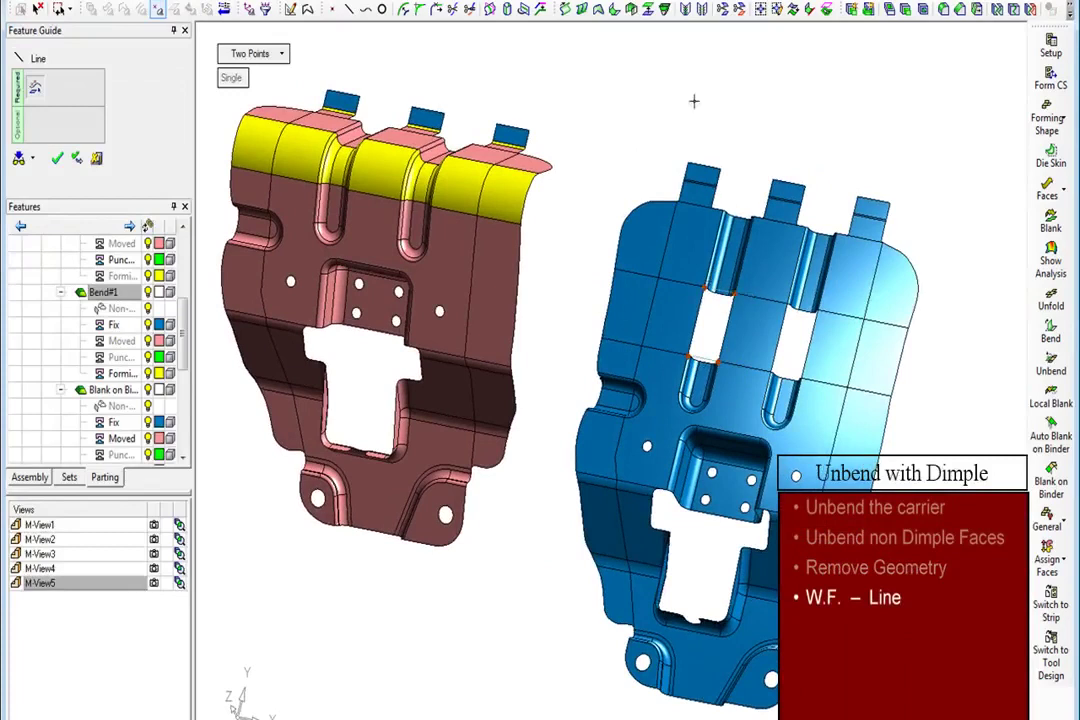
key("Escape")
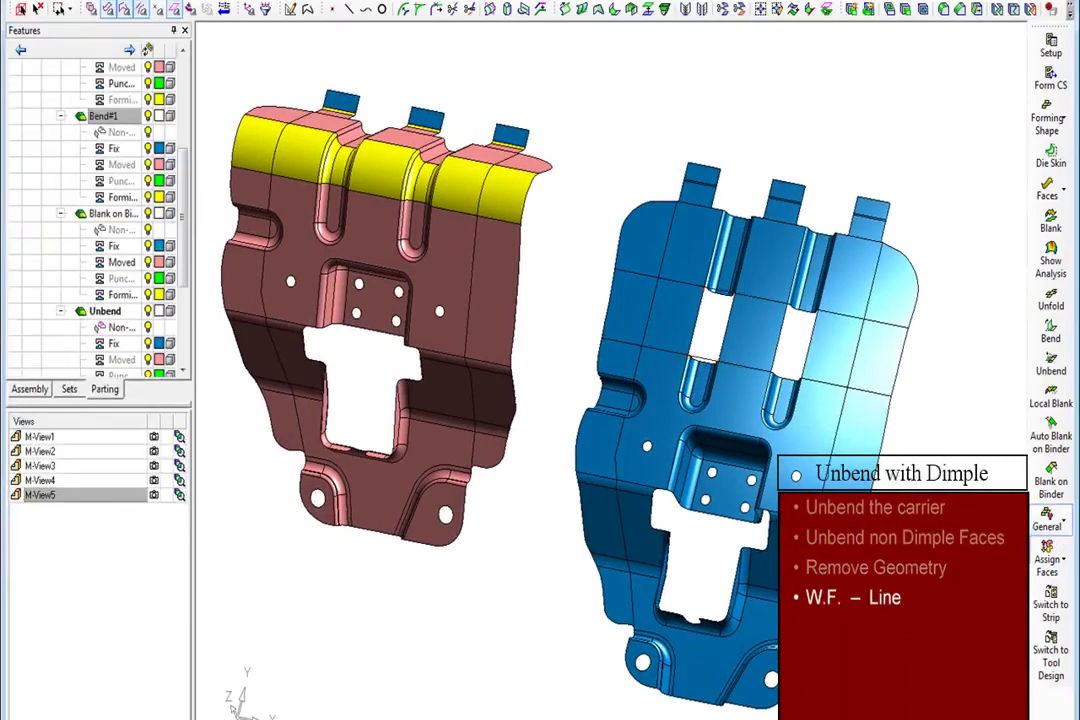
- Place reference triads on matching dimples of both parts, oriented normal to their faces
left_click(330, 232)
left_click(706, 366)
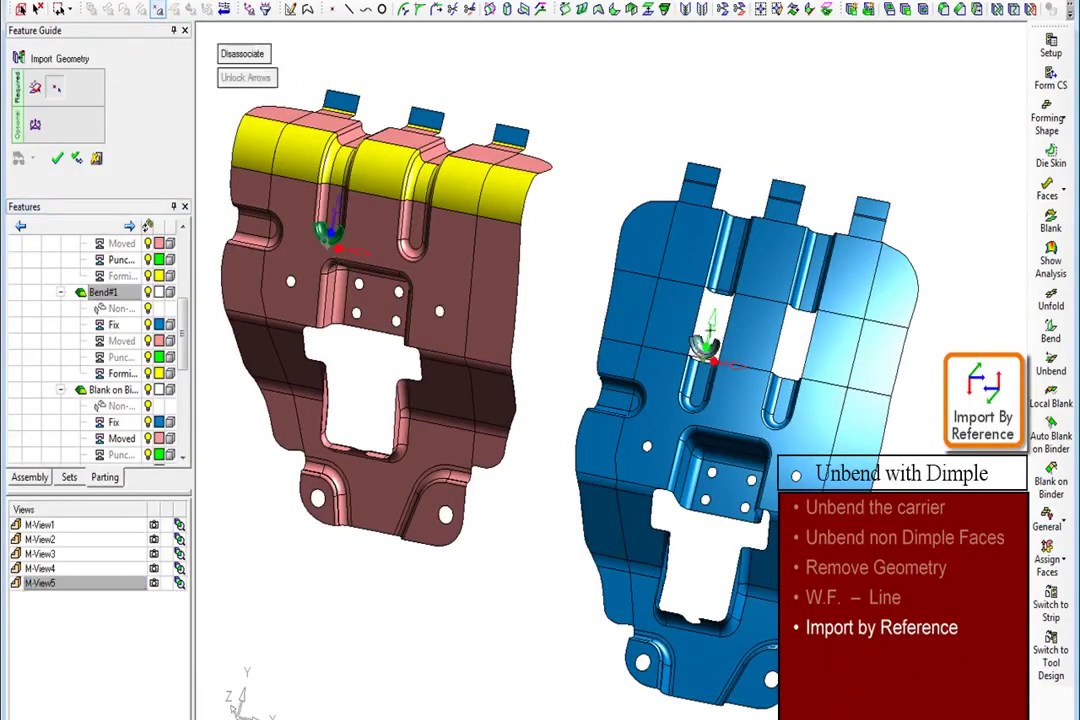
right_click(701, 348)
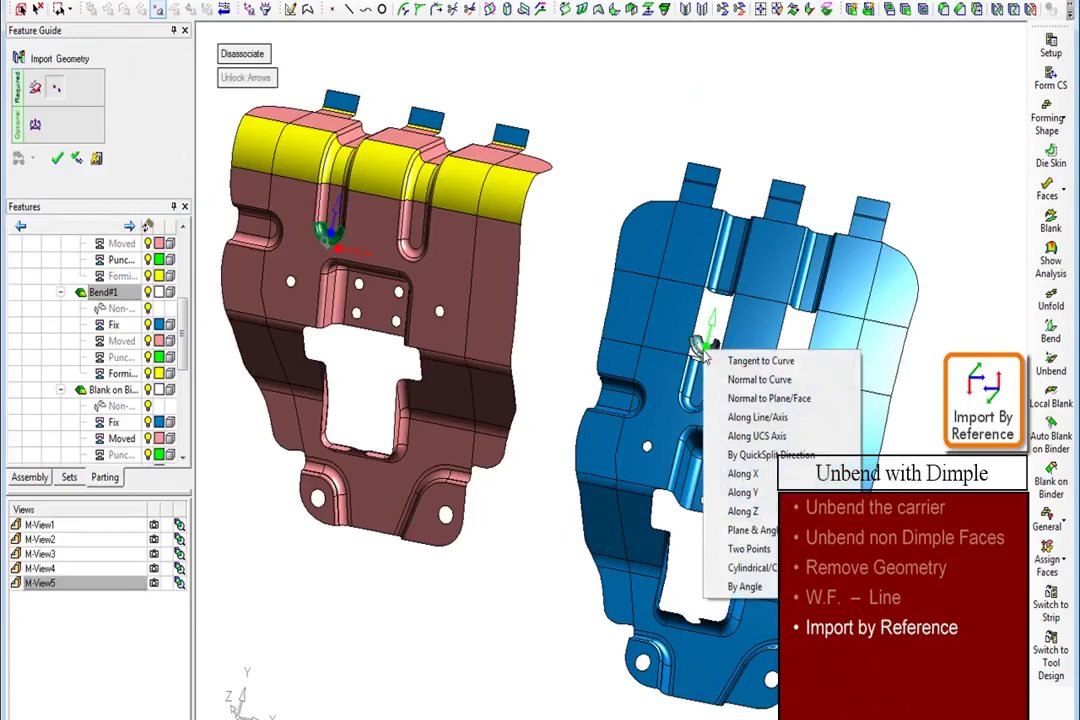
left_click(739, 400)
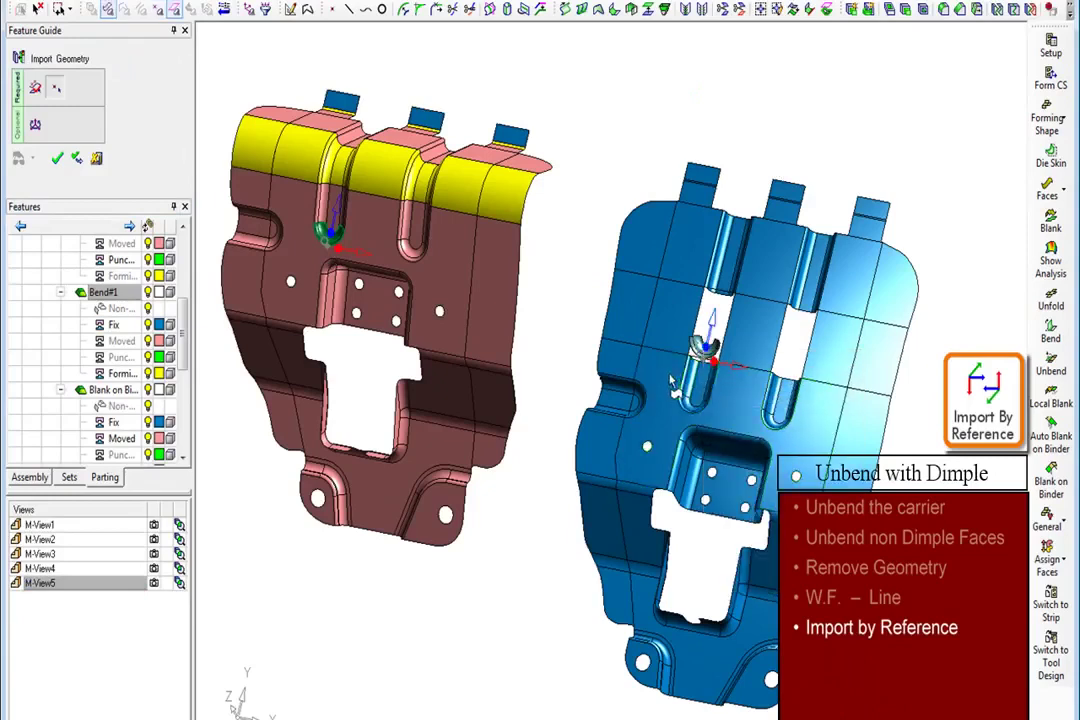
left_click(668, 374)
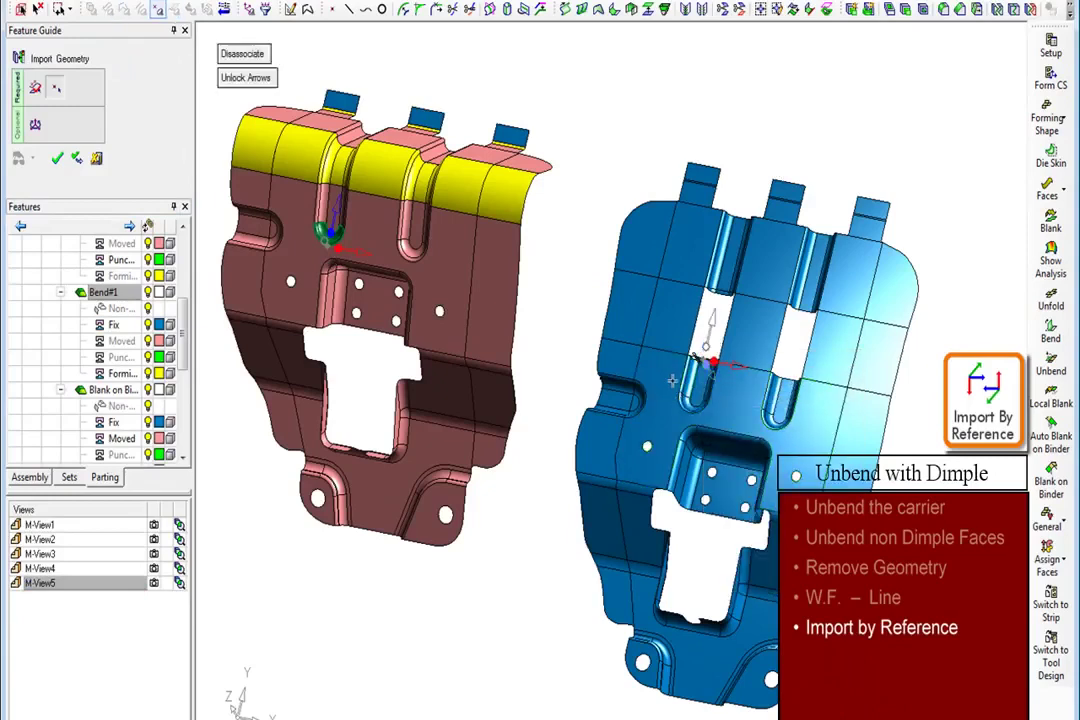
right_click(327, 230)
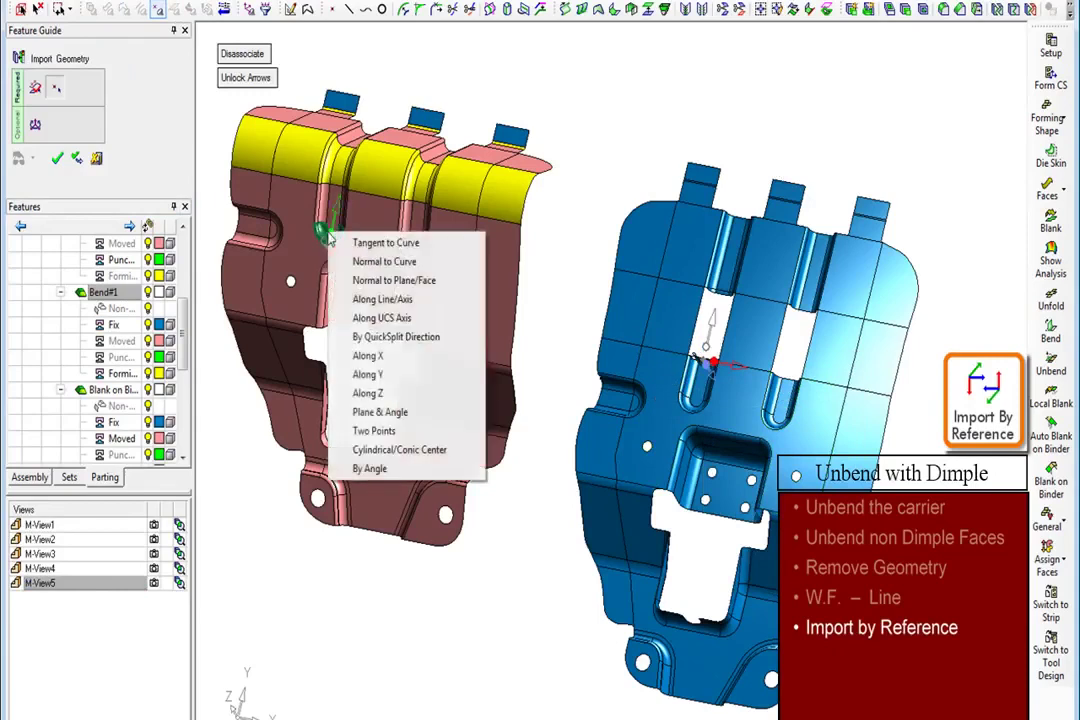
left_click(366, 284)
left_click(379, 248)
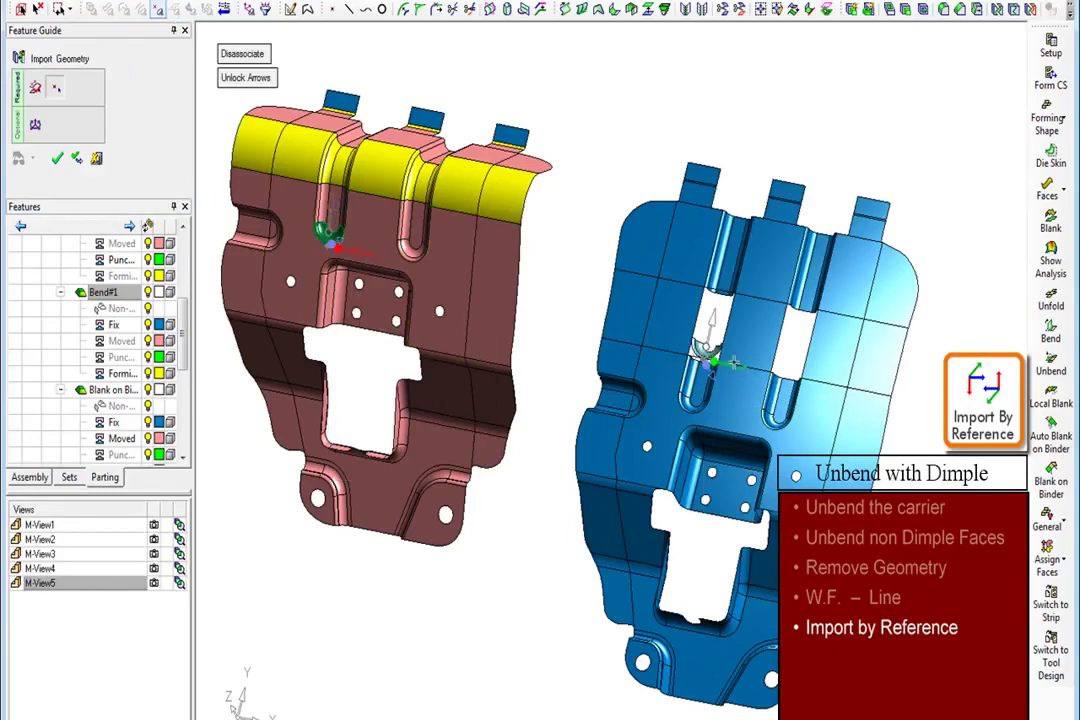
- Select another formed dimple face and place normal-oriented triads on both parts' matching dimples
key("Up")
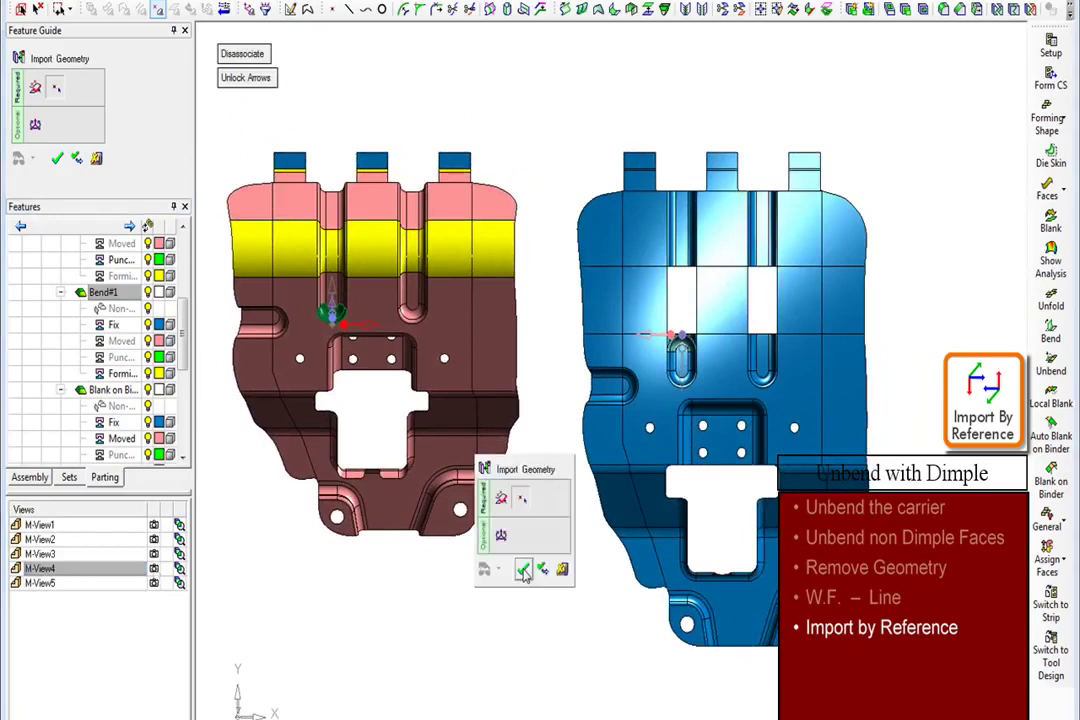
left_click(523, 569)
left_click(333, 312)
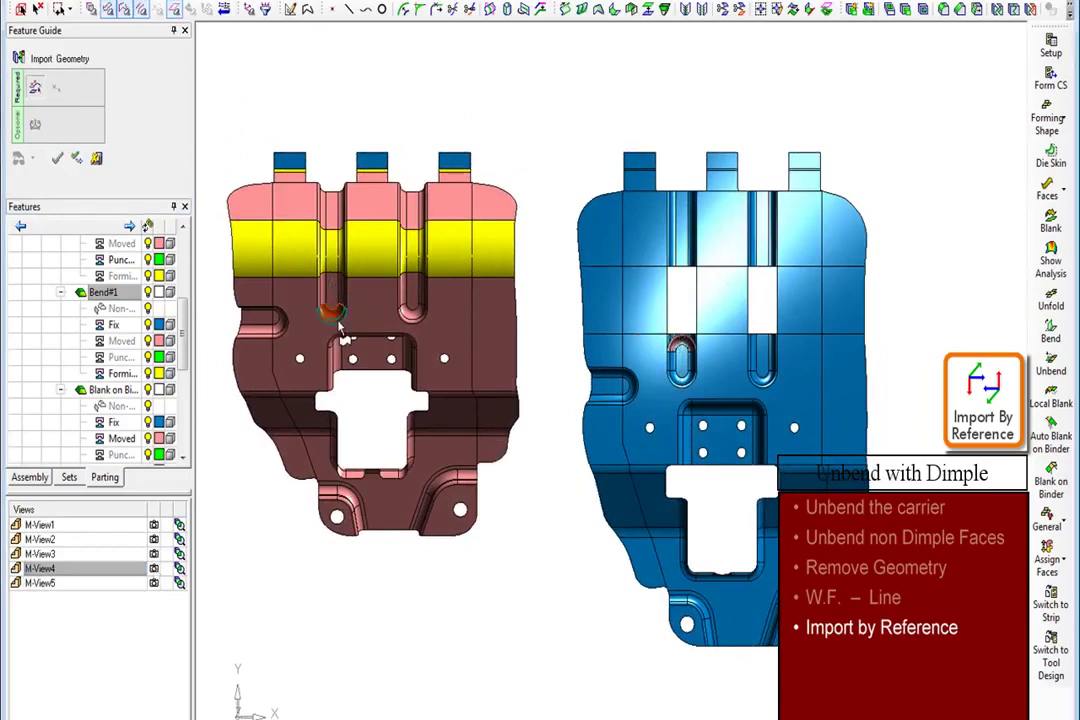
left_click(153, 584)
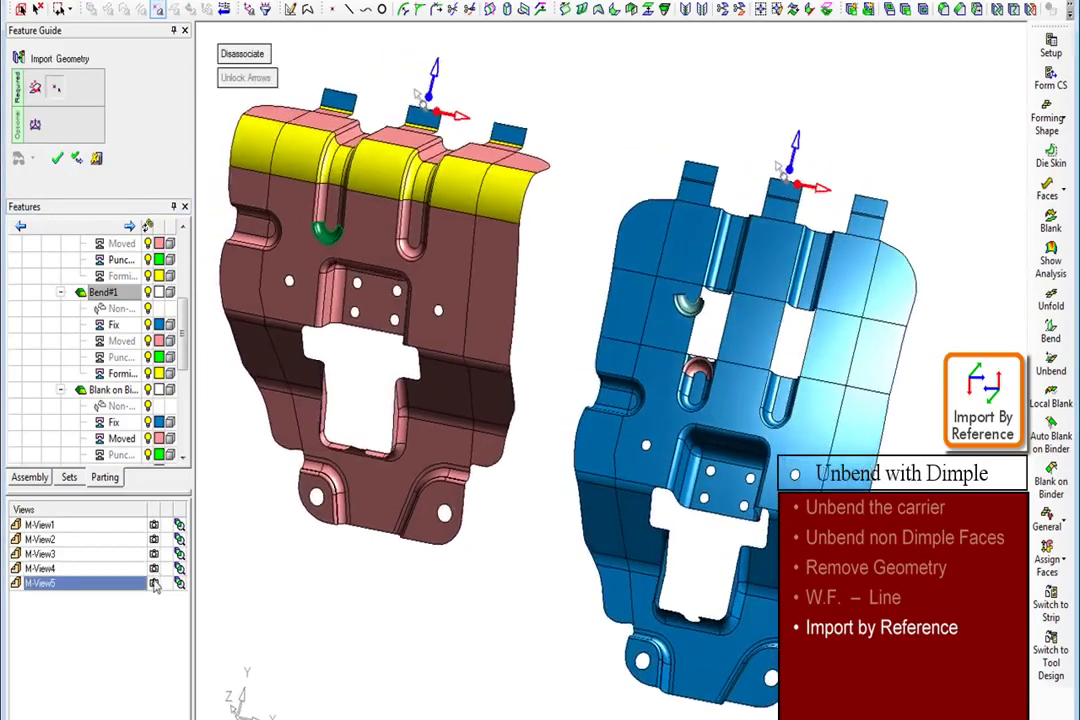
left_click(335, 258)
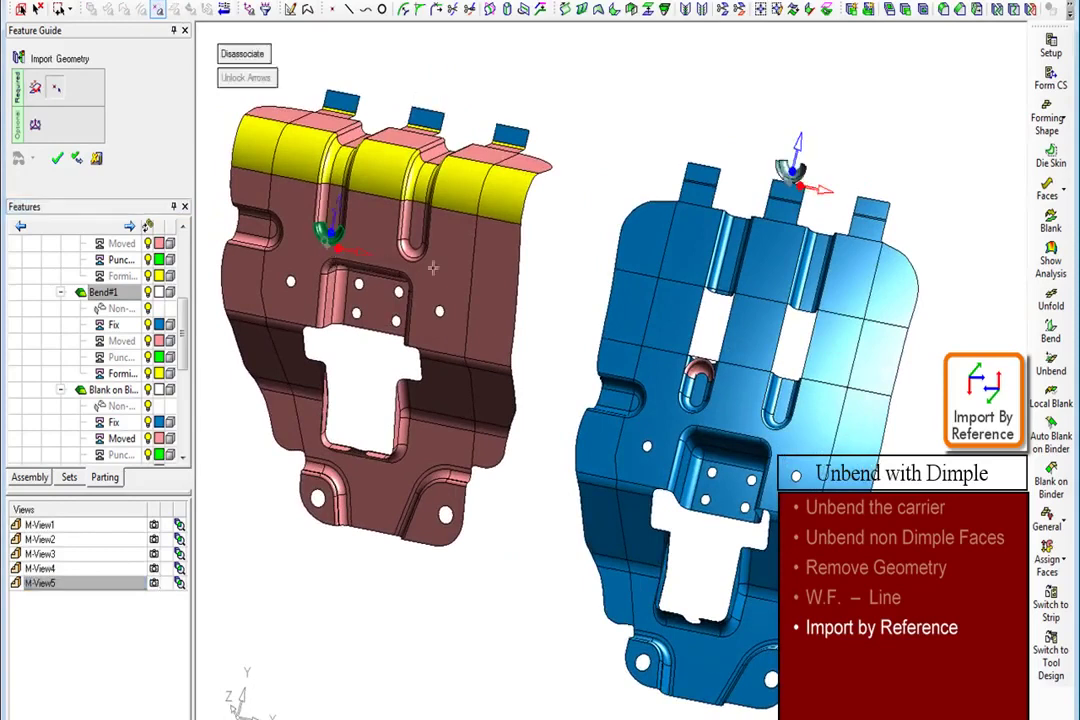
left_click(722, 285)
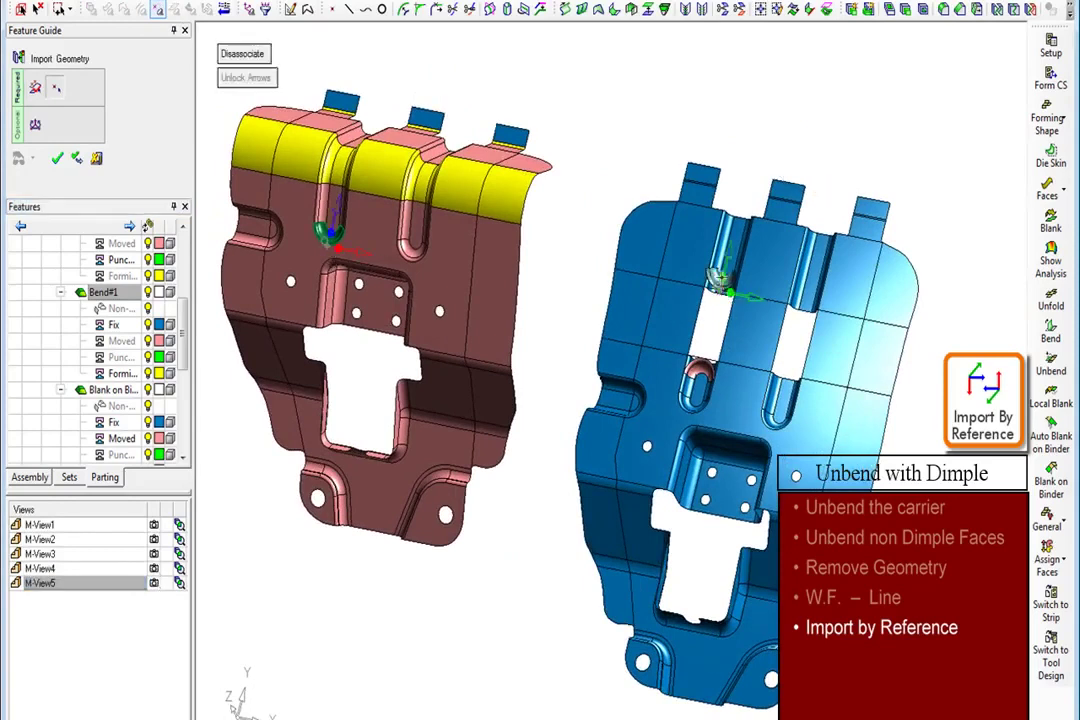
right_click(722, 283)
left_click(752, 327)
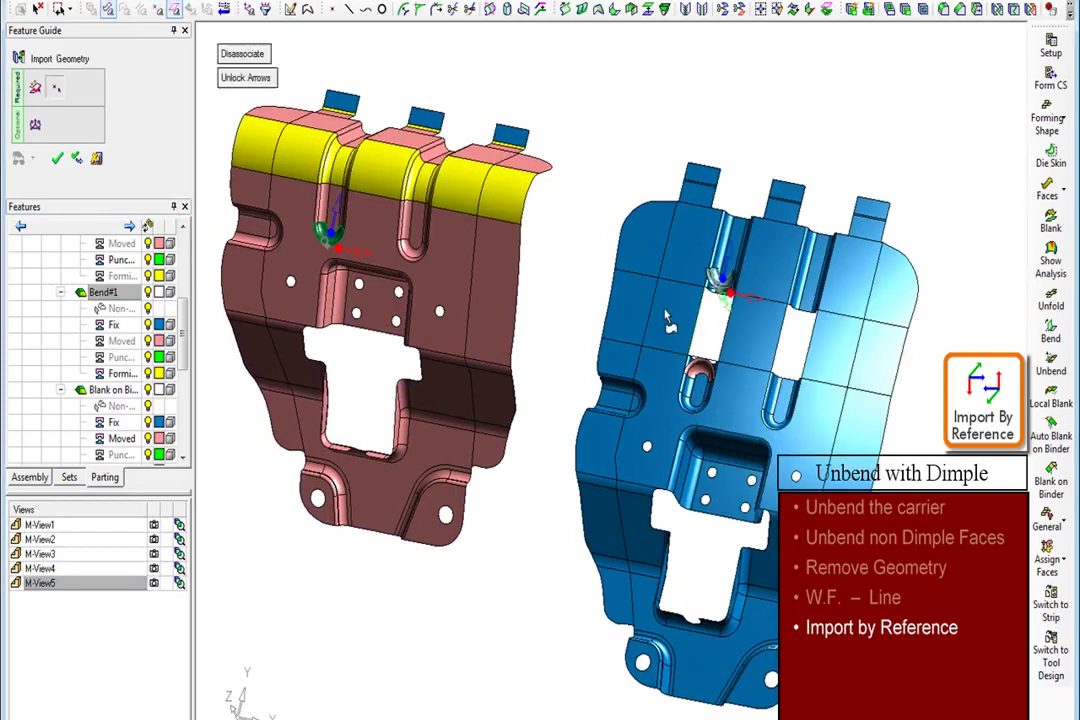
right_click(333, 238)
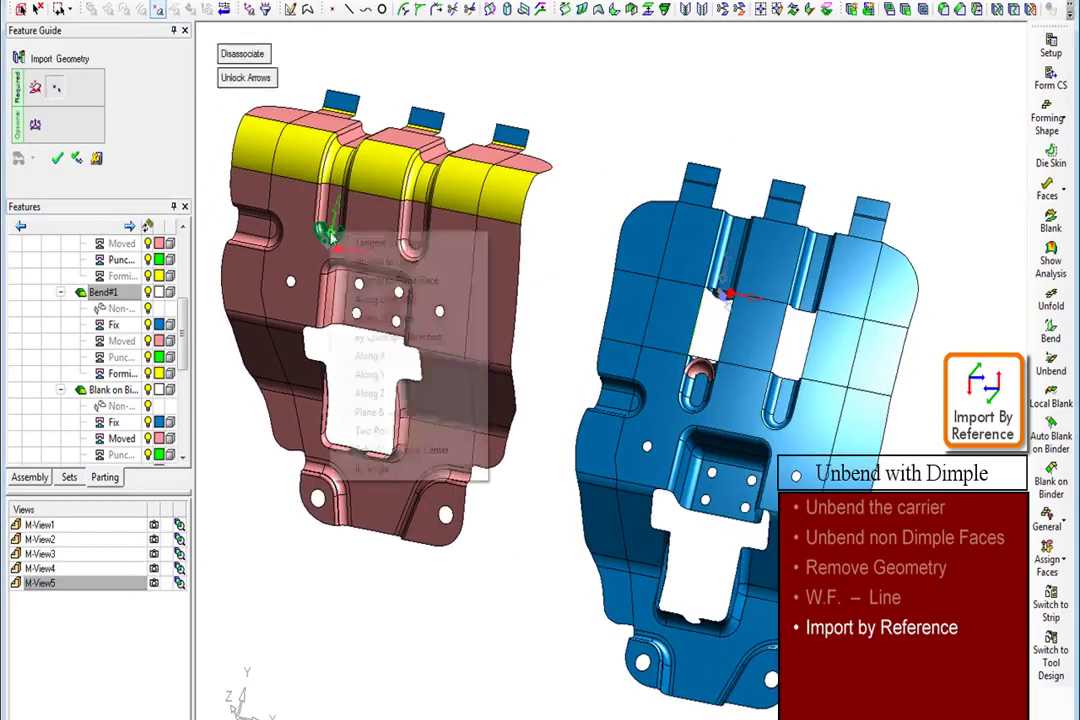
- Orient the formed part's triad normal to the face and import the dimple geometry
left_click(385, 280)
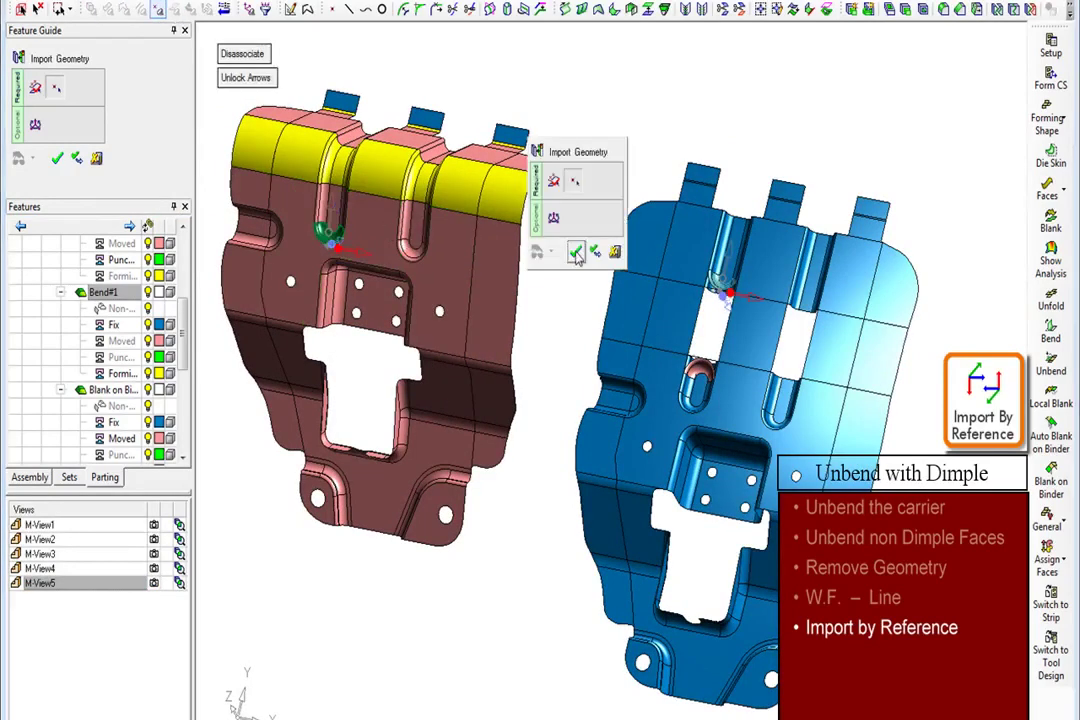
left_click(576, 252)
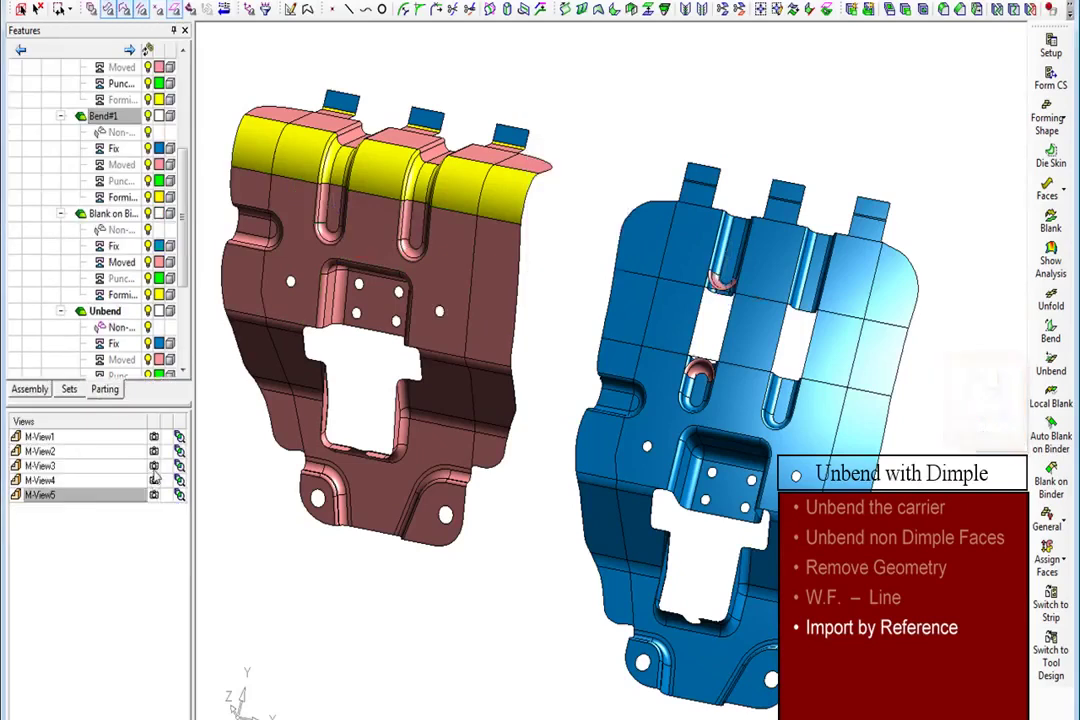
left_click(155, 482)
left_click(154, 510)
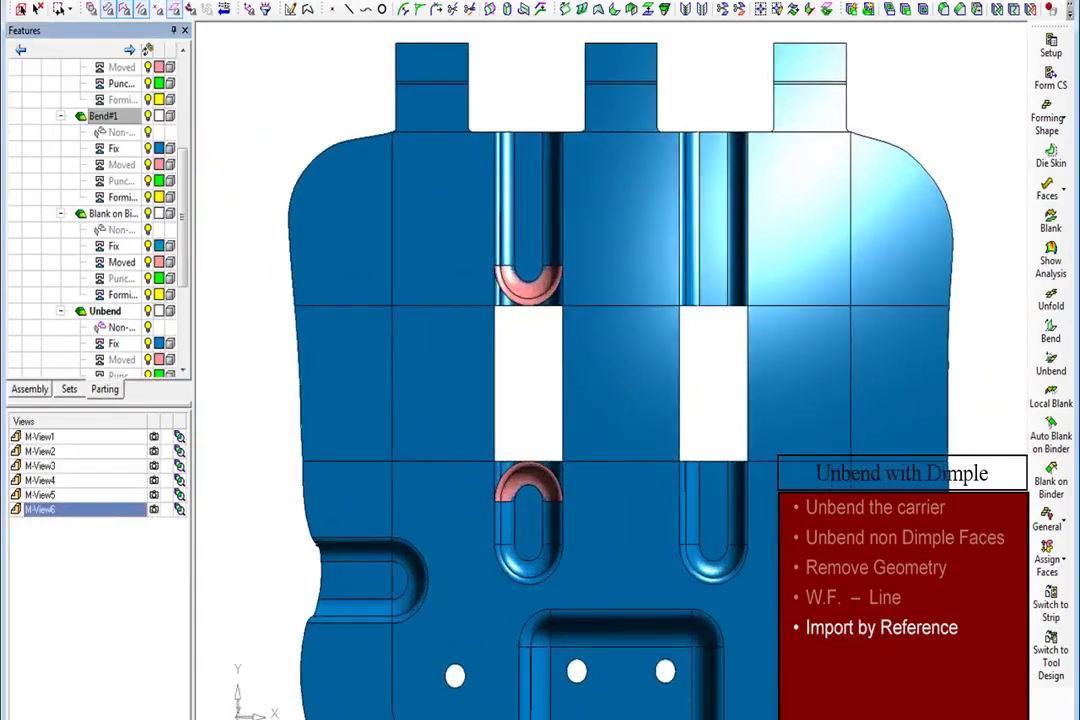
- Trim the upper and lower dimple faces against the slot faces
left_click(175, 8)
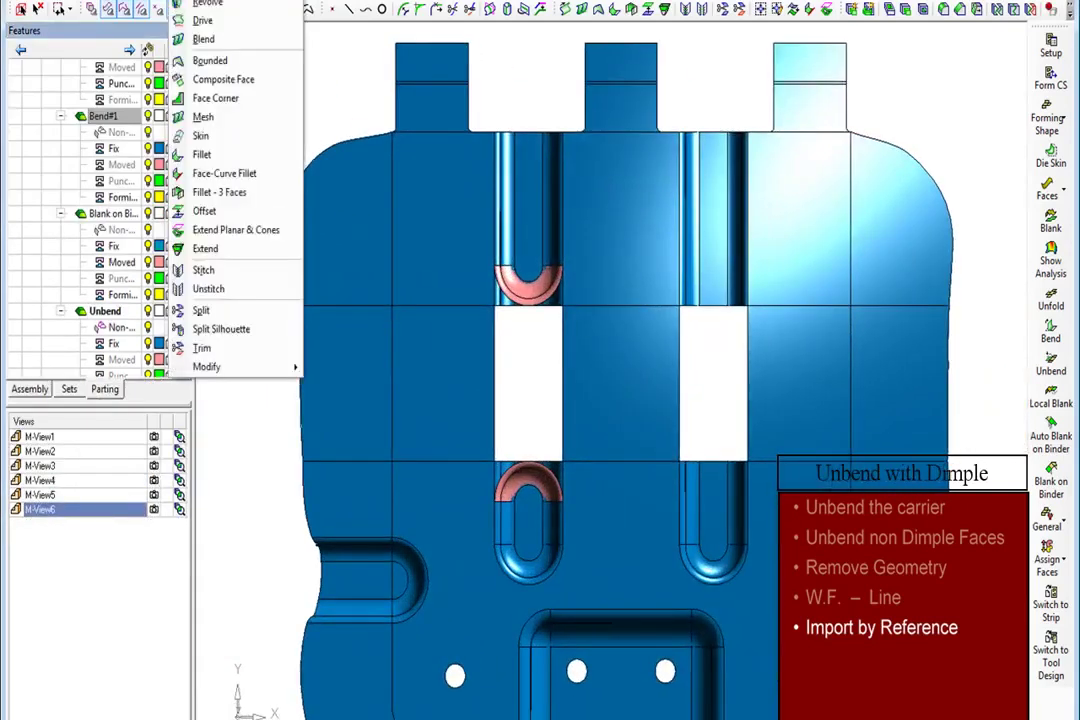
left_click(229, 349)
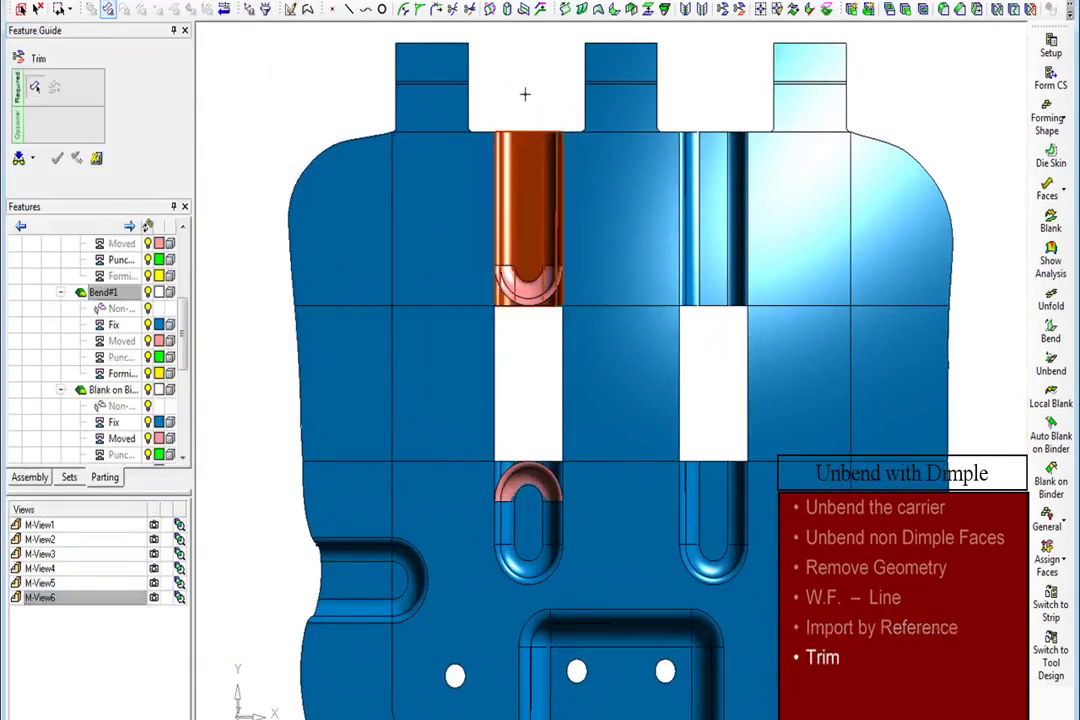
left_click(525, 94)
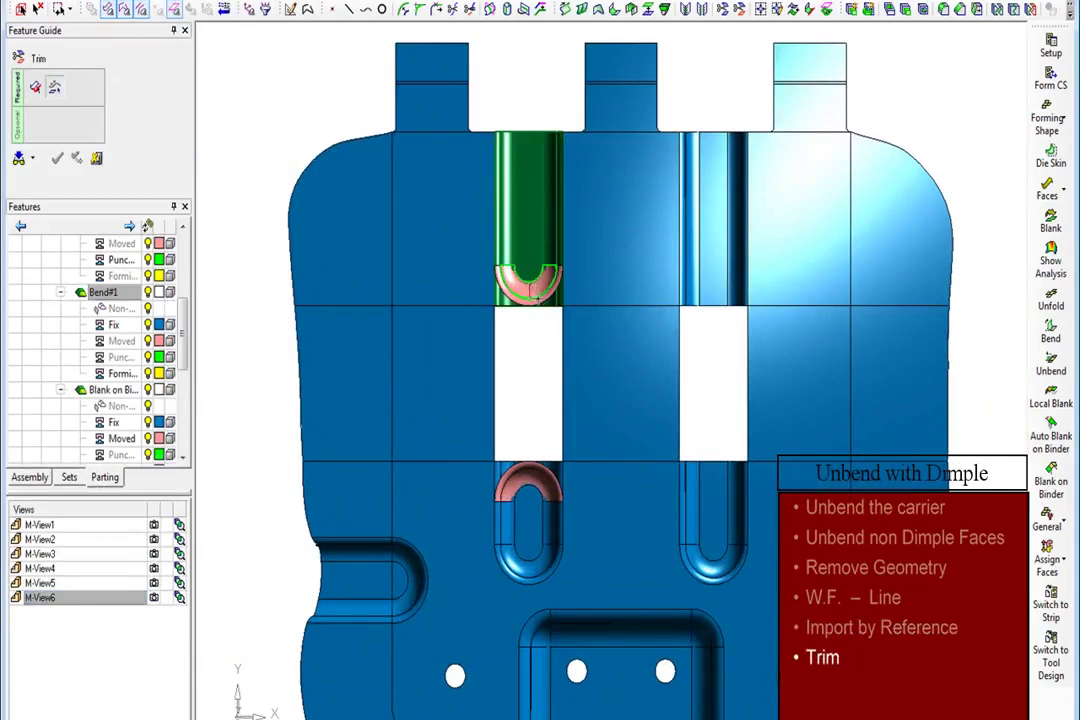
left_click(538, 298)
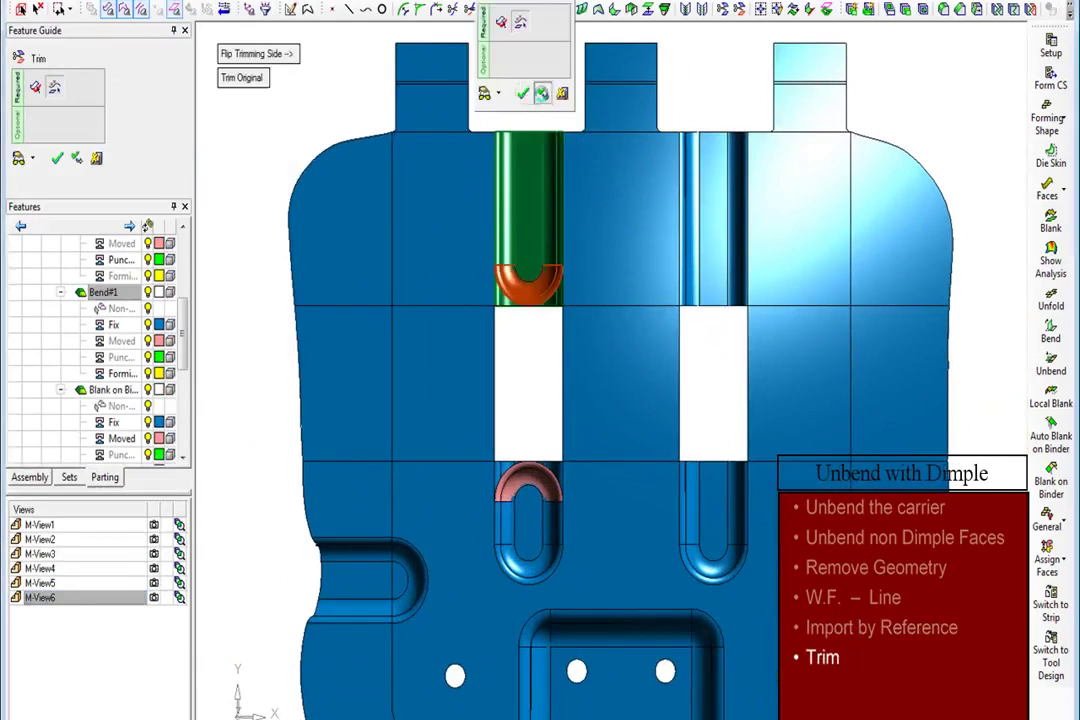
left_click(543, 95)
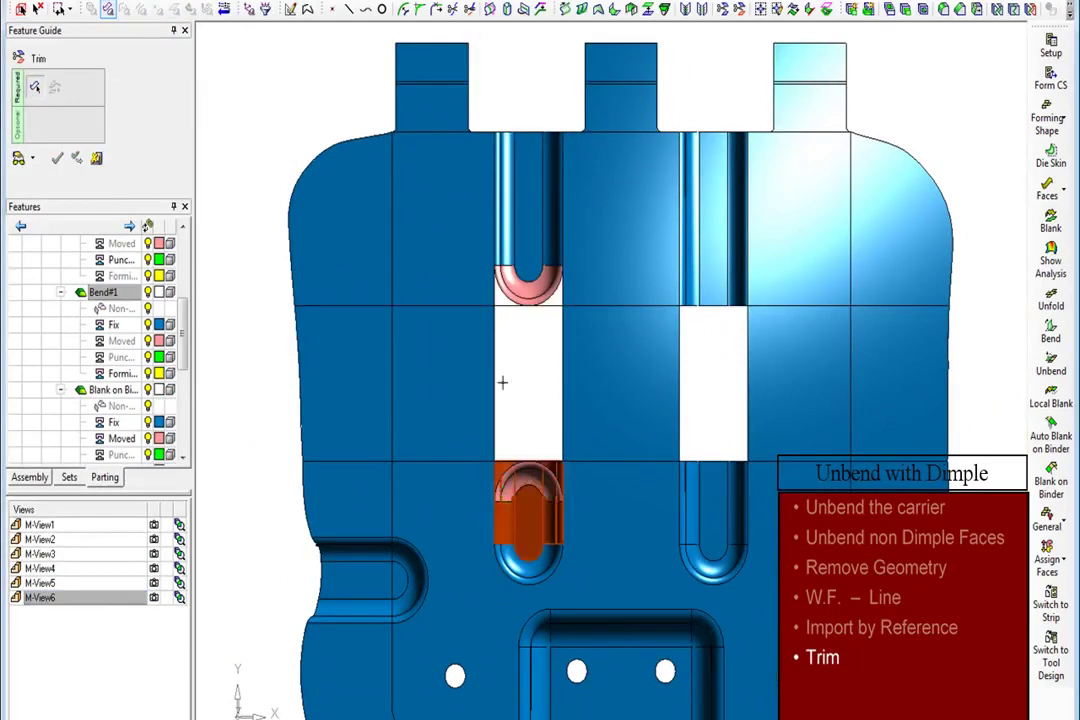
left_click(540, 476)
left_click(531, 389)
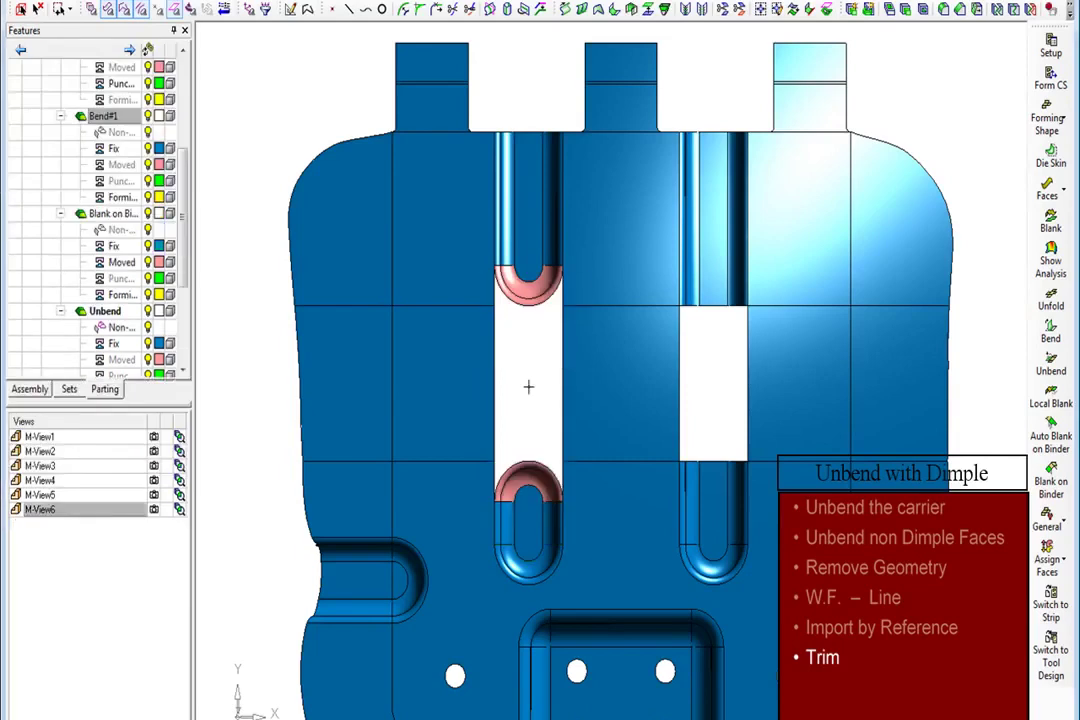
- Build a 2D single-indication composite curve around the open slot between the dimples
right_click(526, 385)
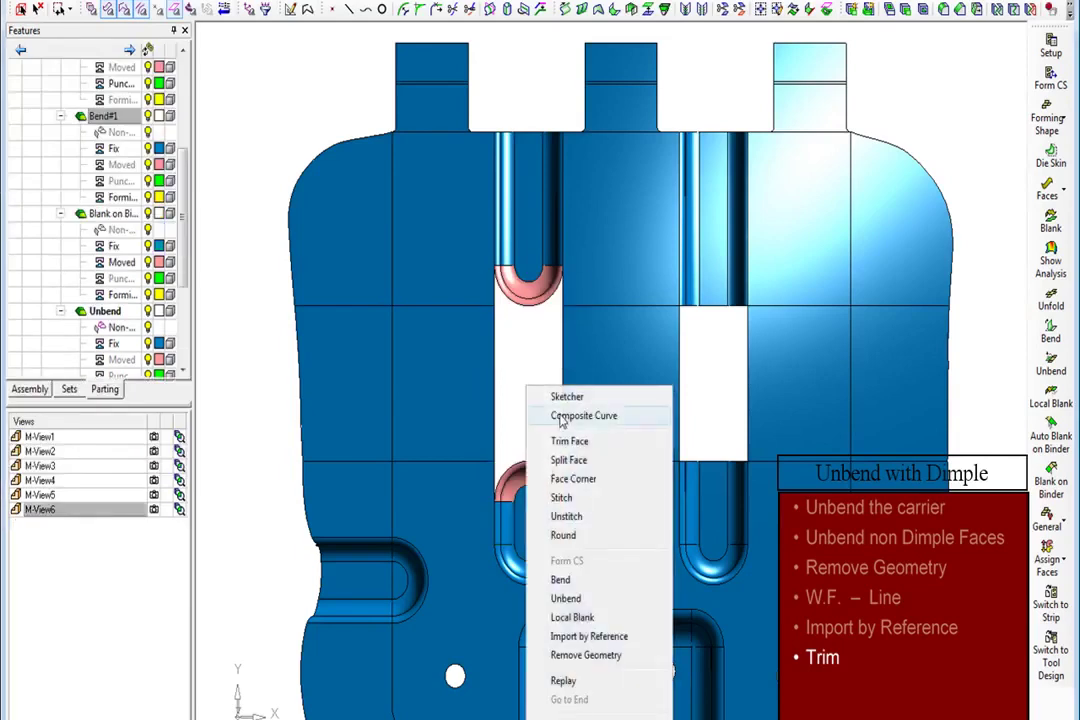
left_click(561, 417)
left_click(248, 56)
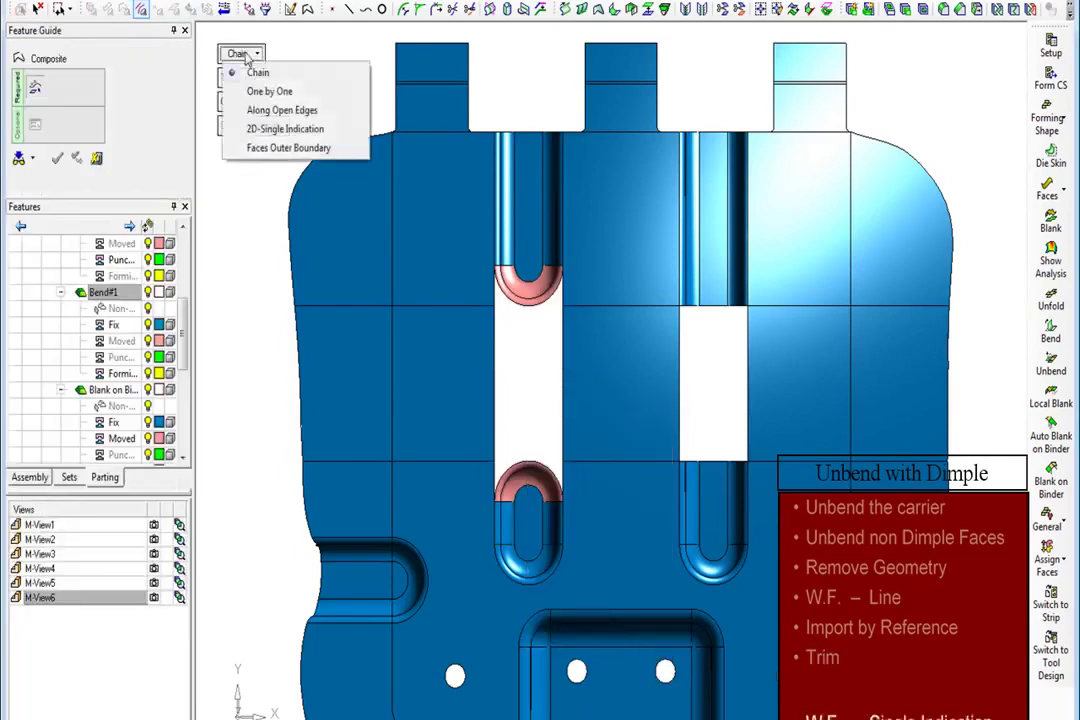
left_click(284, 128)
left_click(520, 366)
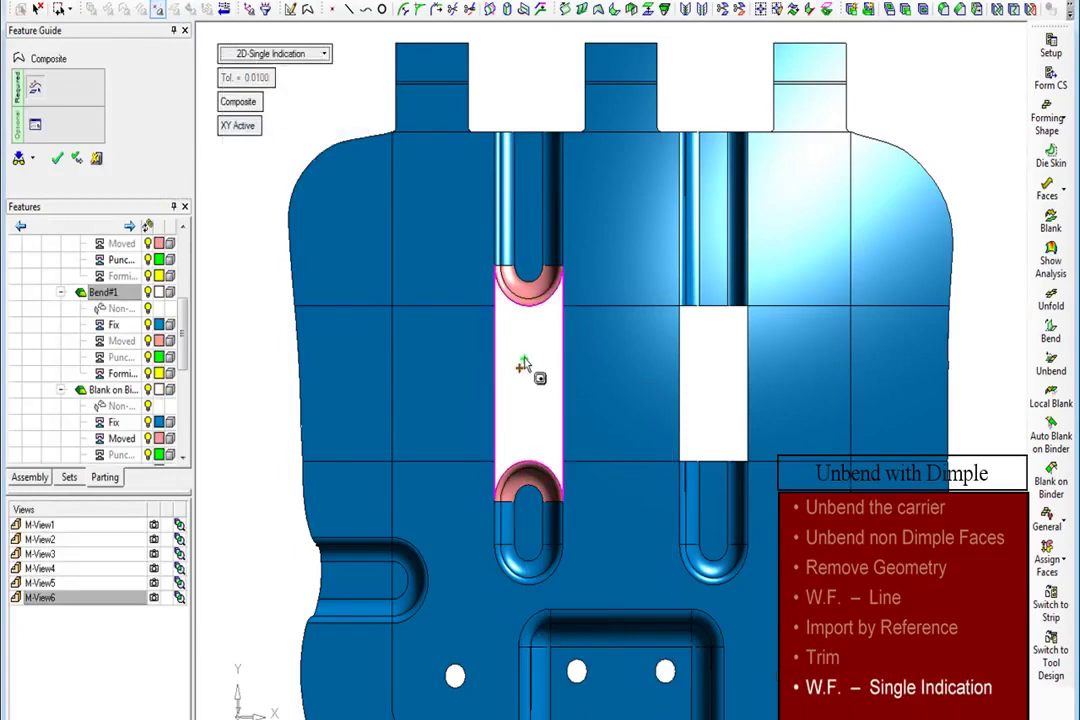
middle_click(522, 365)
left_click(524, 360)
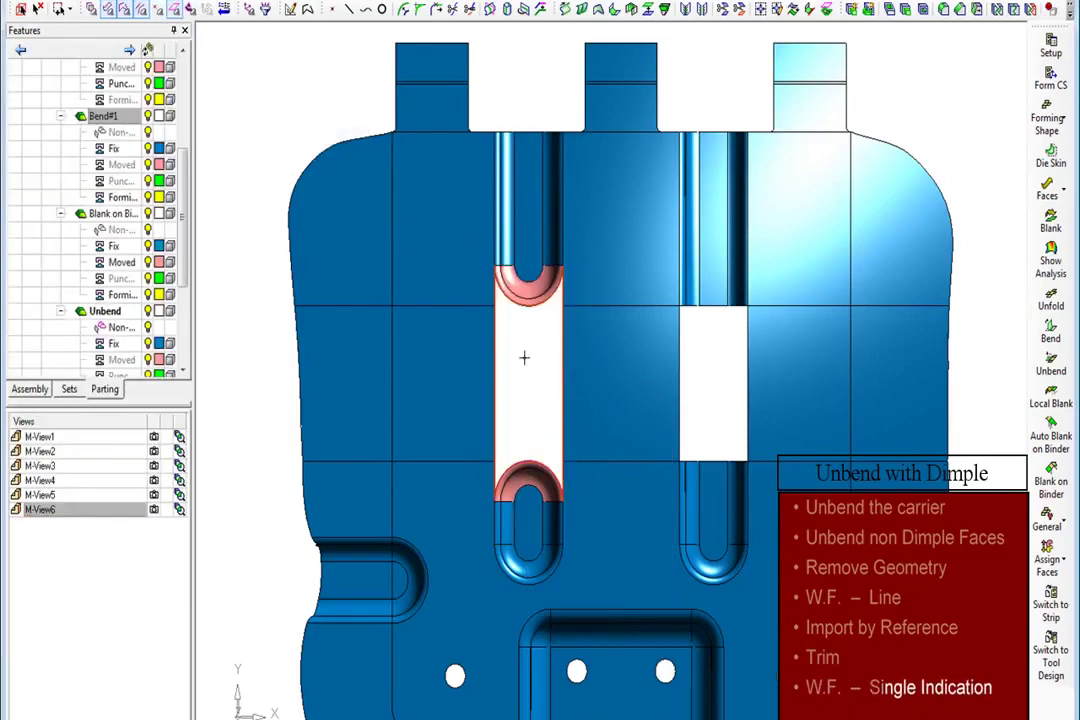
- Fill the slot outline with a bounded flat surface
right_click(525, 360)
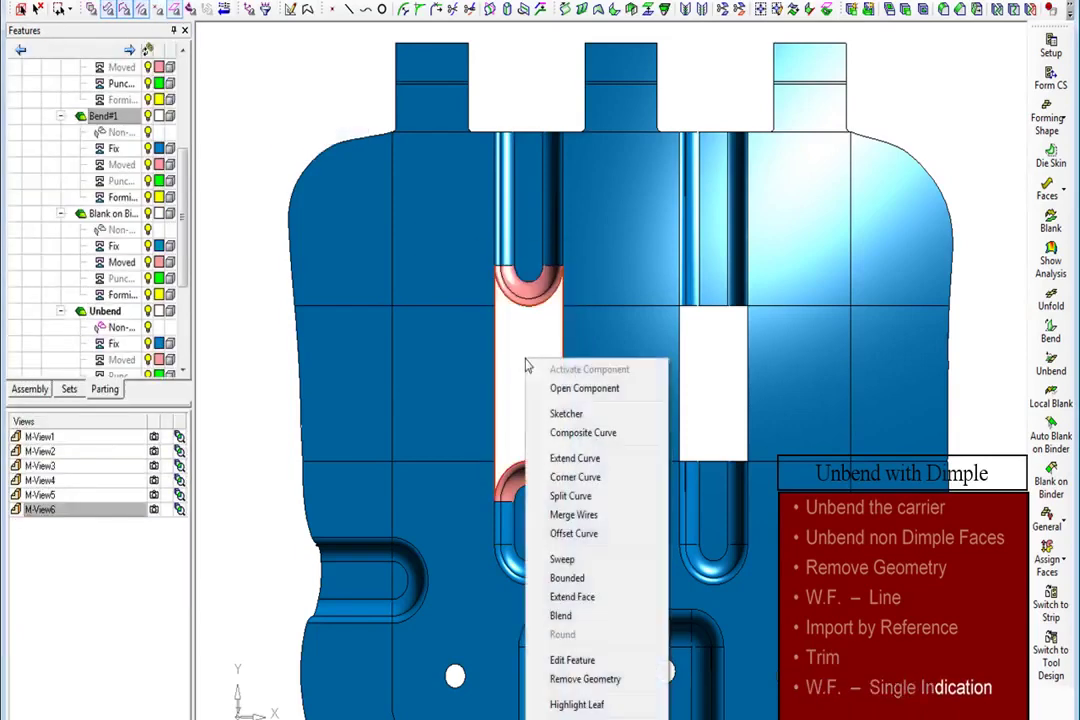
left_click(562, 578)
middle_click(523, 428)
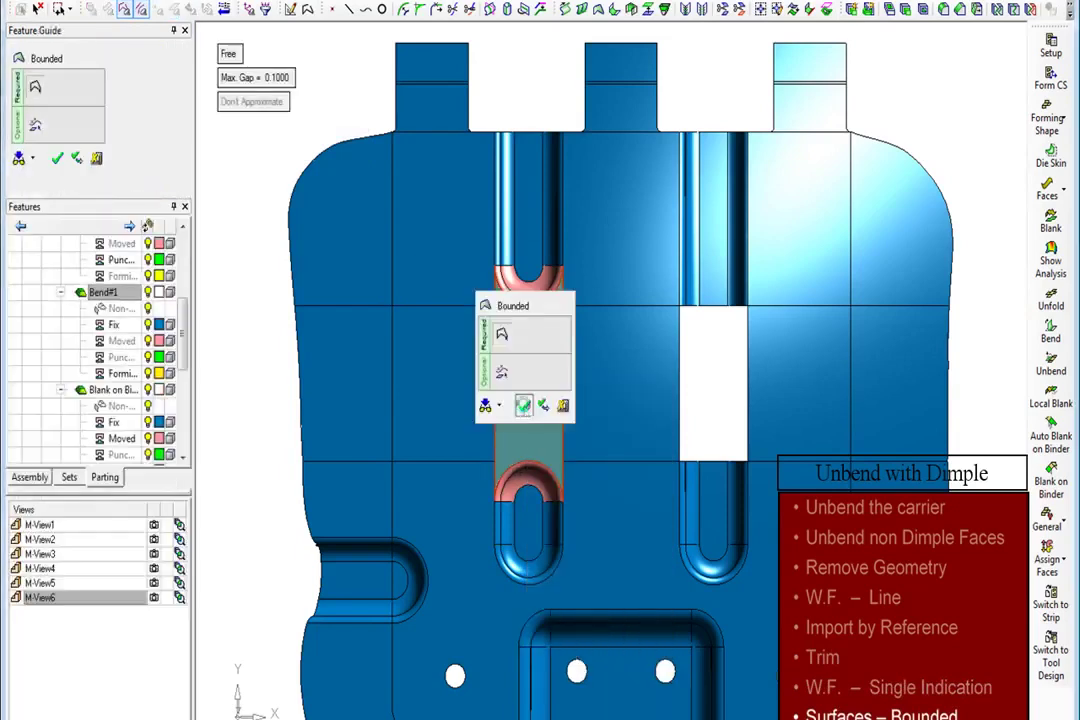
left_click(524, 406)
- Remove the right-hand slot's faces, leaving an open channel
right_click(242, 195)
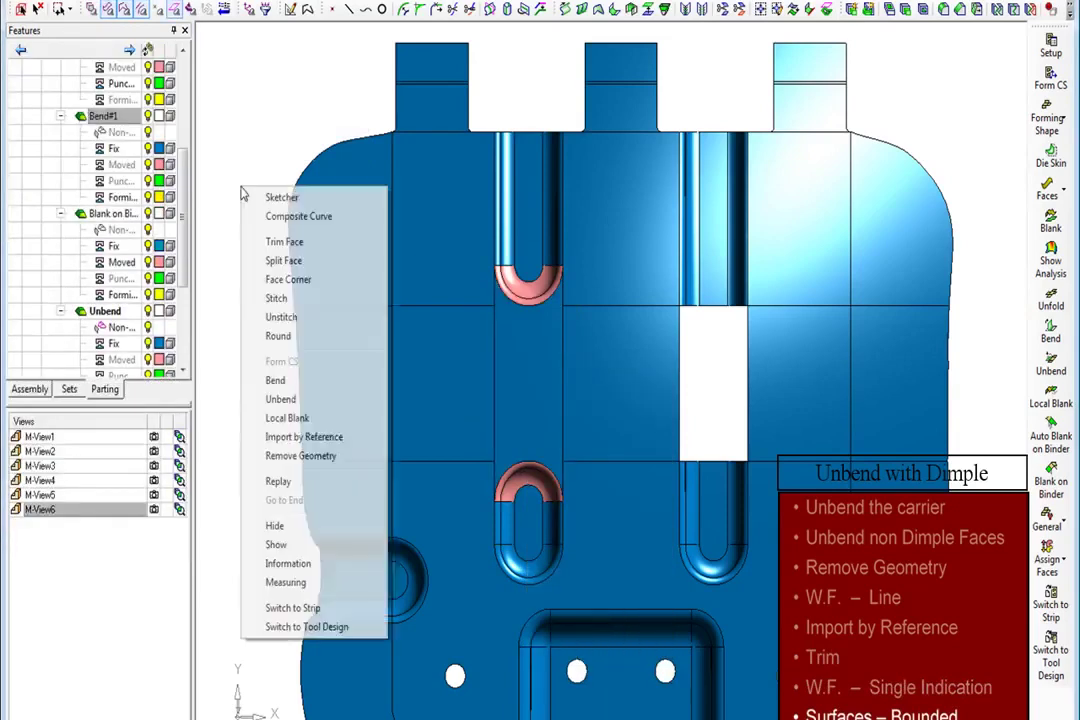
left_click(300, 455)
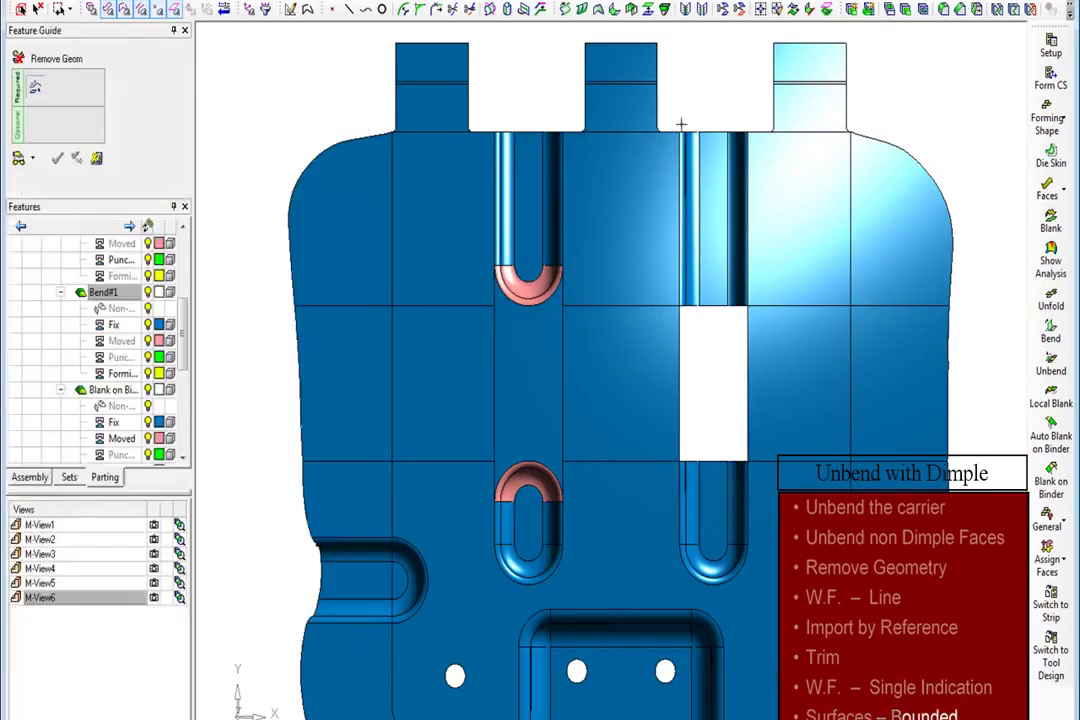
left_click(743, 557)
middle_click(712, 392)
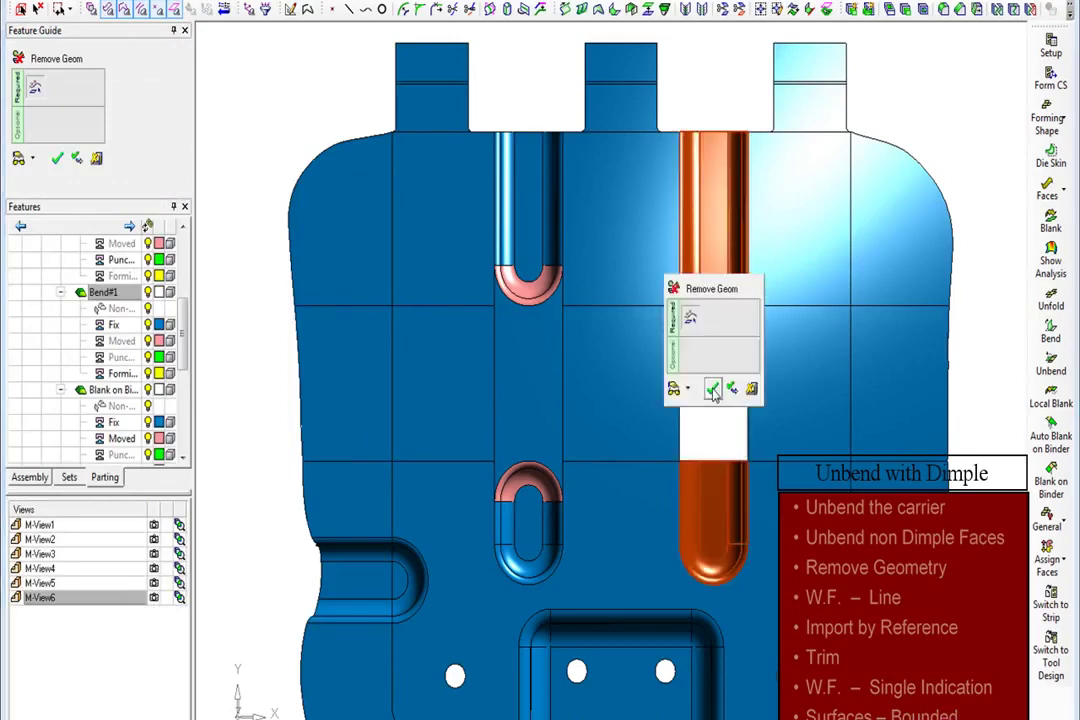
left_click(712, 390)
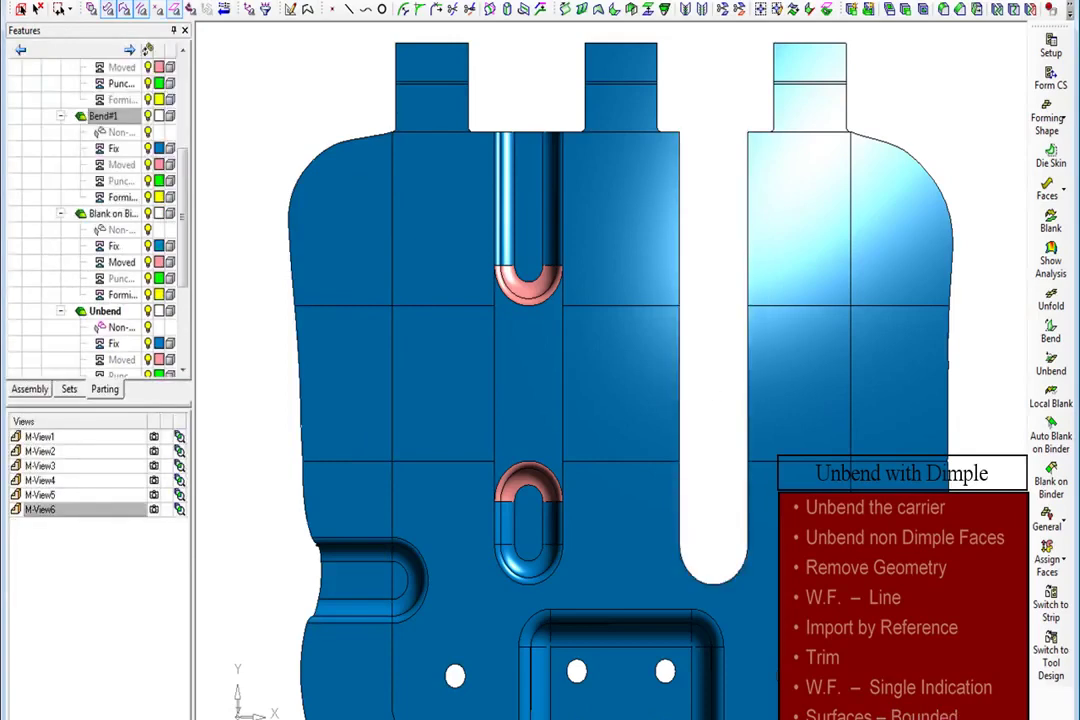
- Mirror-copy the filled left slot and dimples across a midway plane into the right slot
left_click(33, 8)
mouse_move(93, 98)
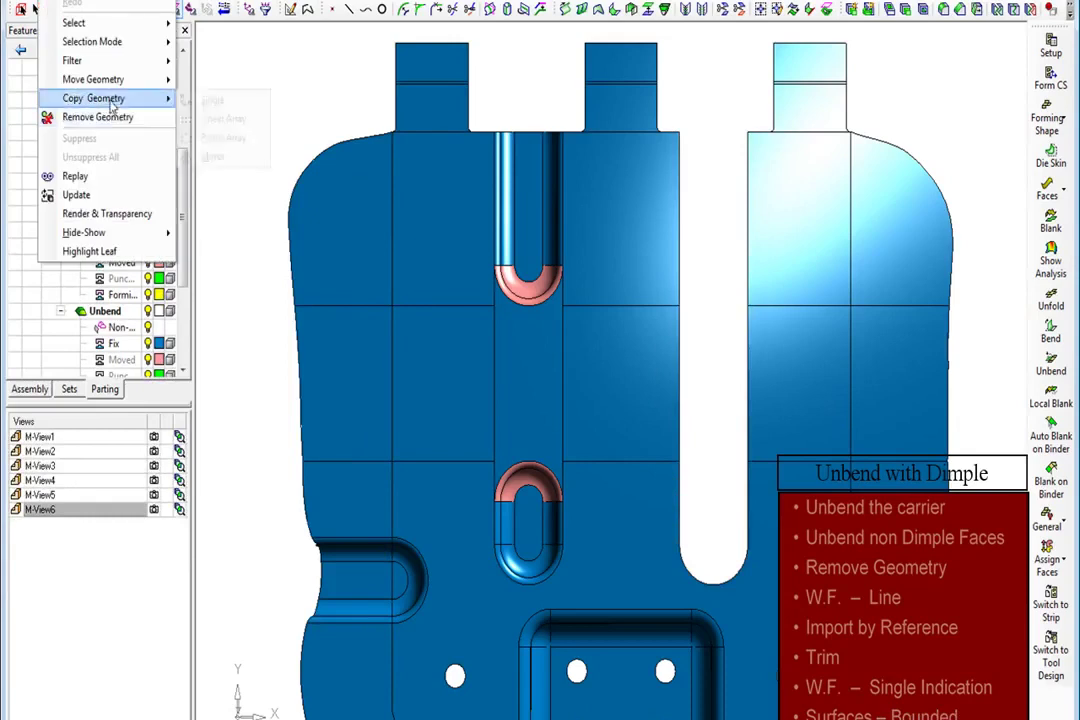
left_click(236, 165)
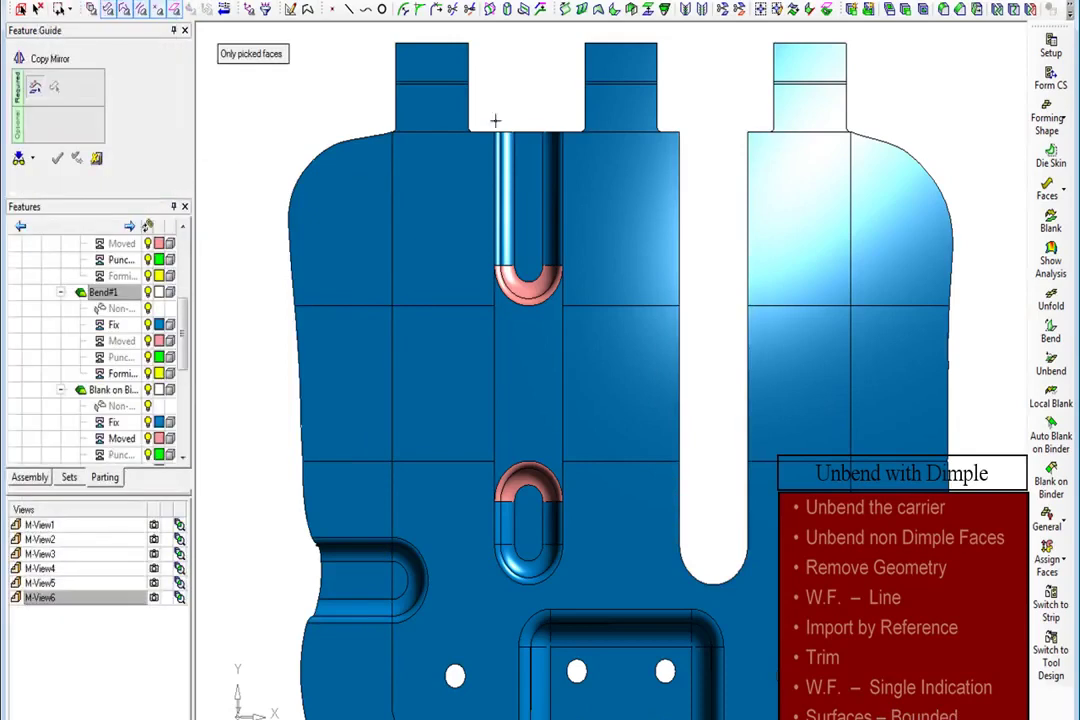
left_click_drag(496, 122, 562, 550)
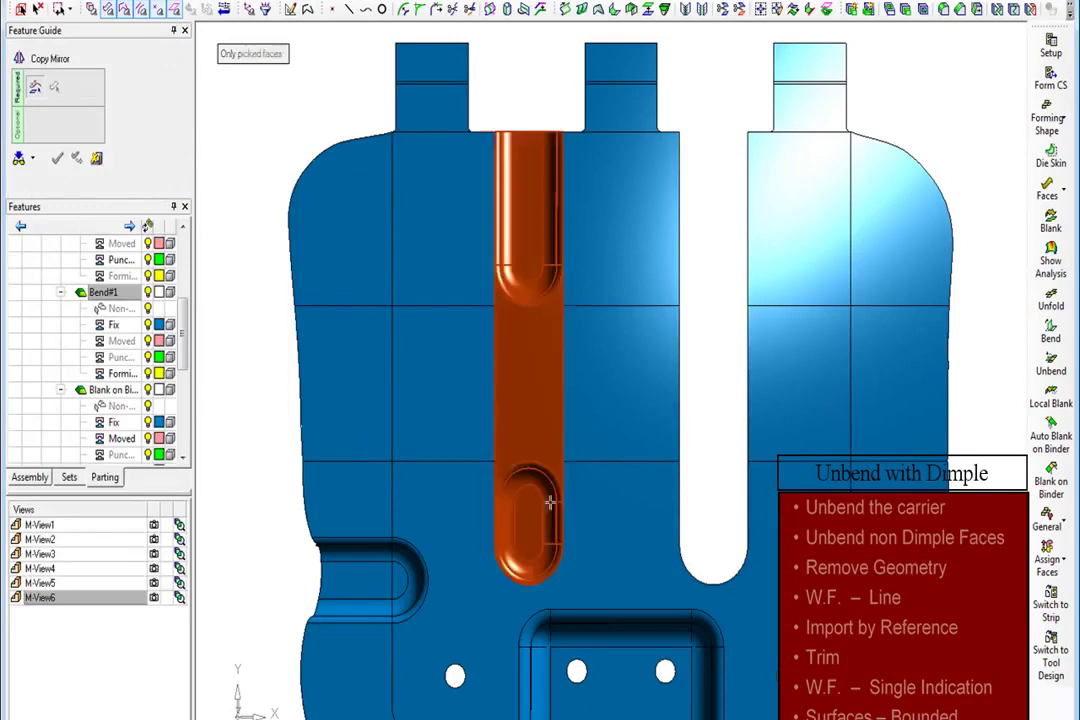
mouse_move(125, 4)
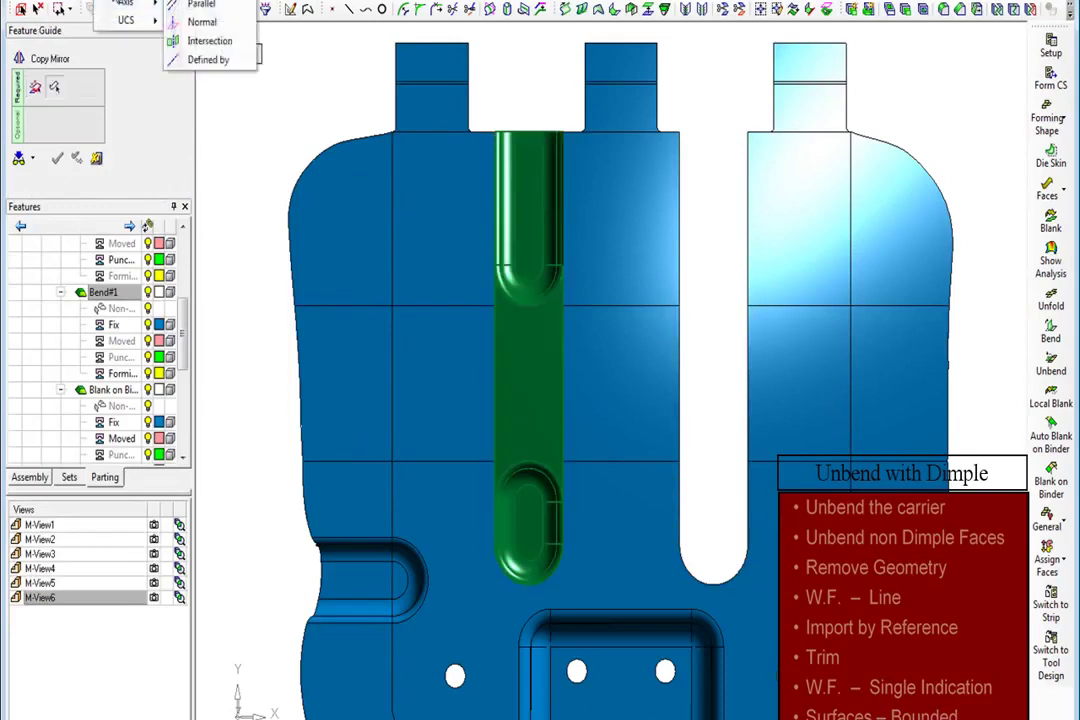
left_click(208, 60)
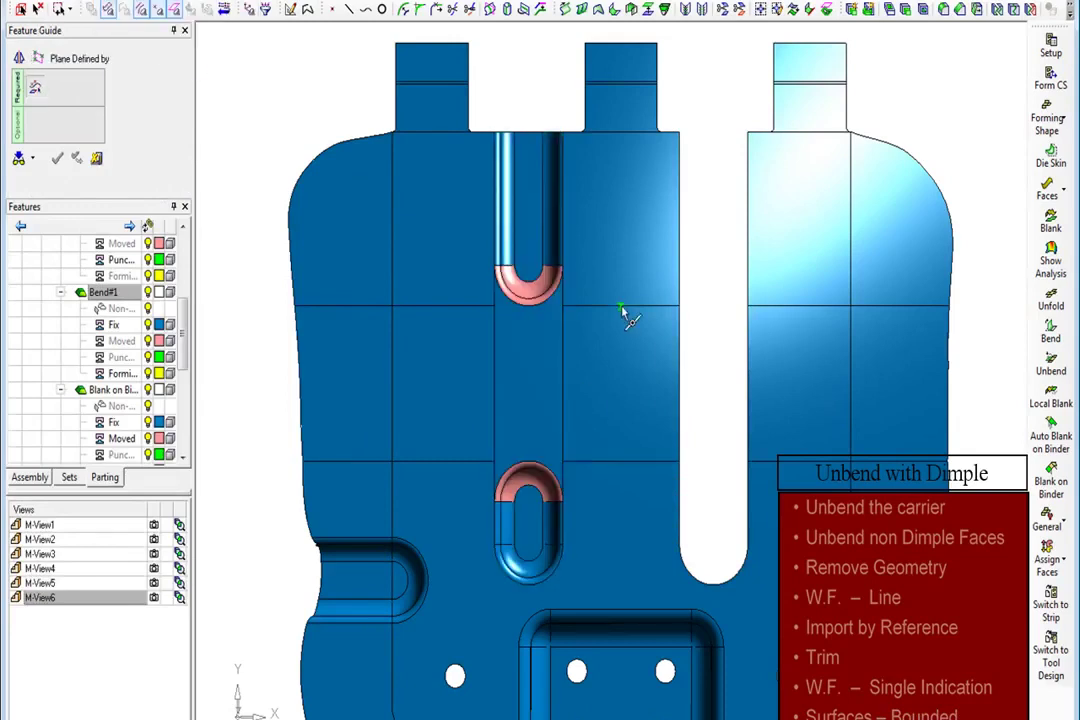
left_click(622, 466)
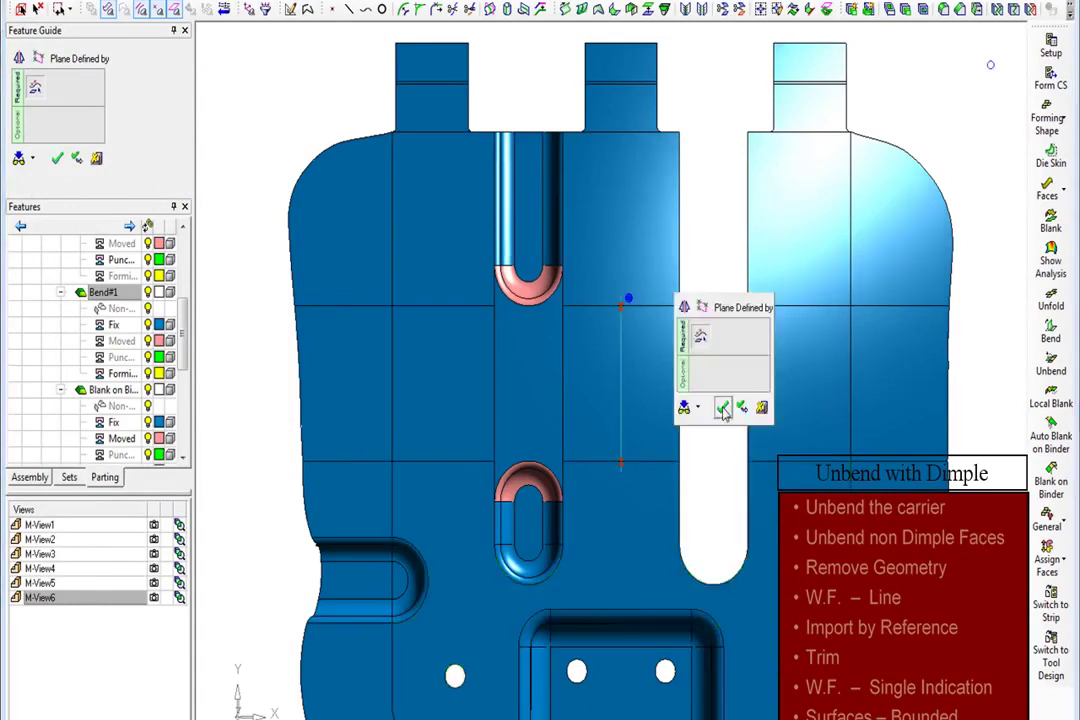
left_click(723, 410)
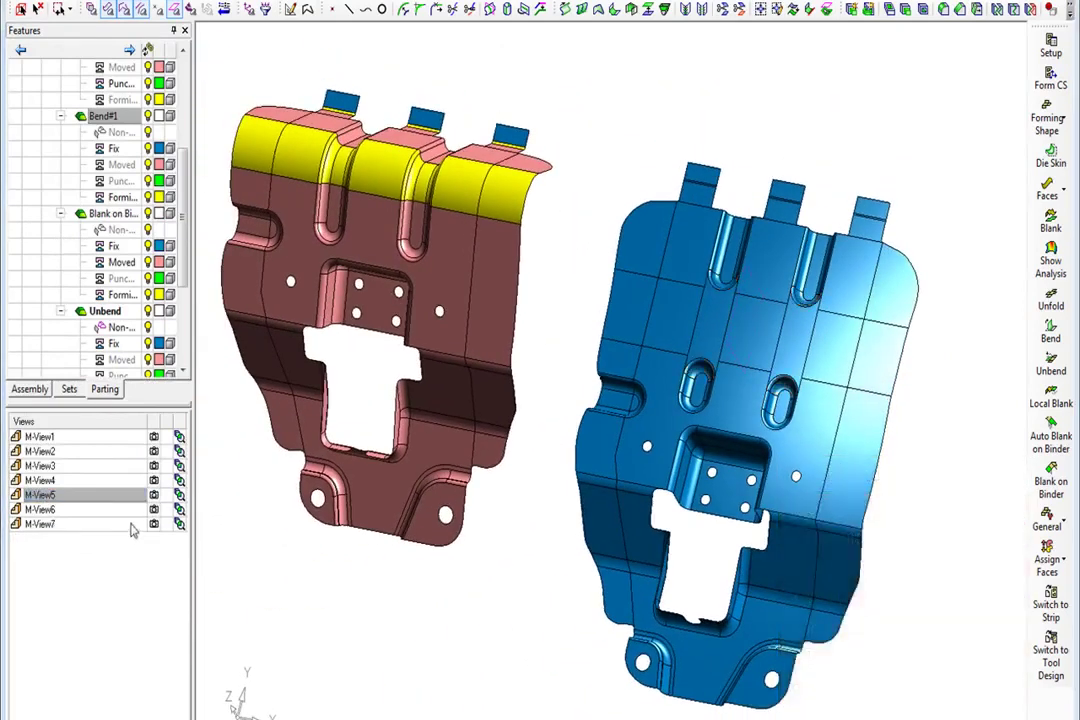
- Close the four small pocket holes as punch-trim faces, then restore the isometric view
left_click(153, 525)
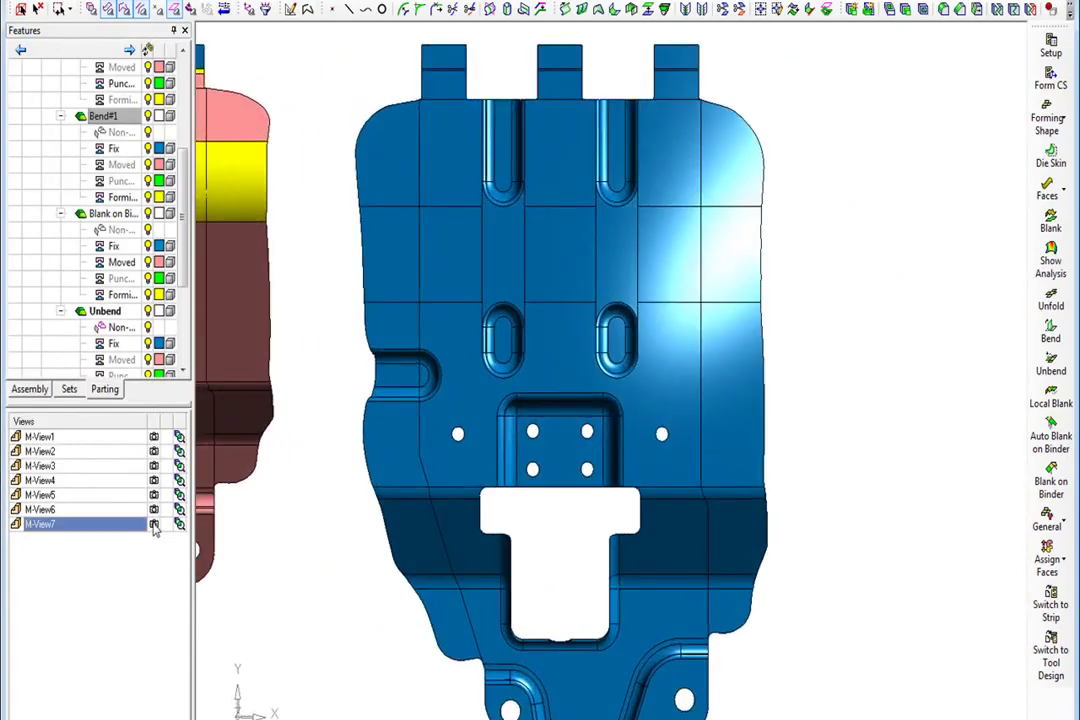
left_click(1046, 195)
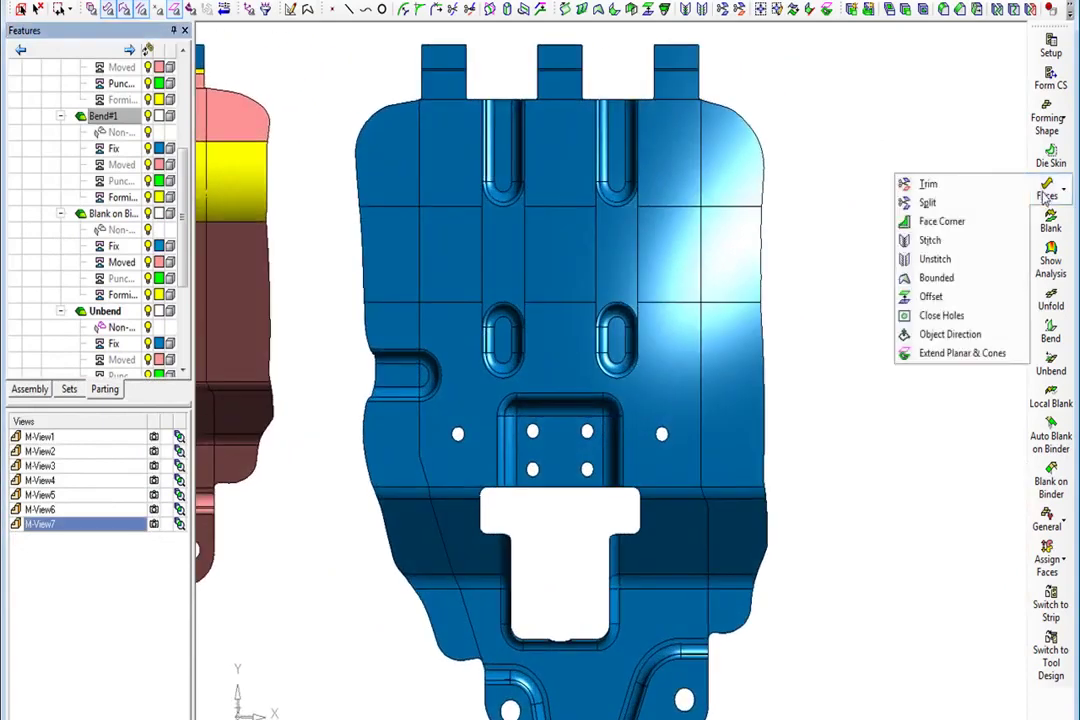
left_click(963, 318)
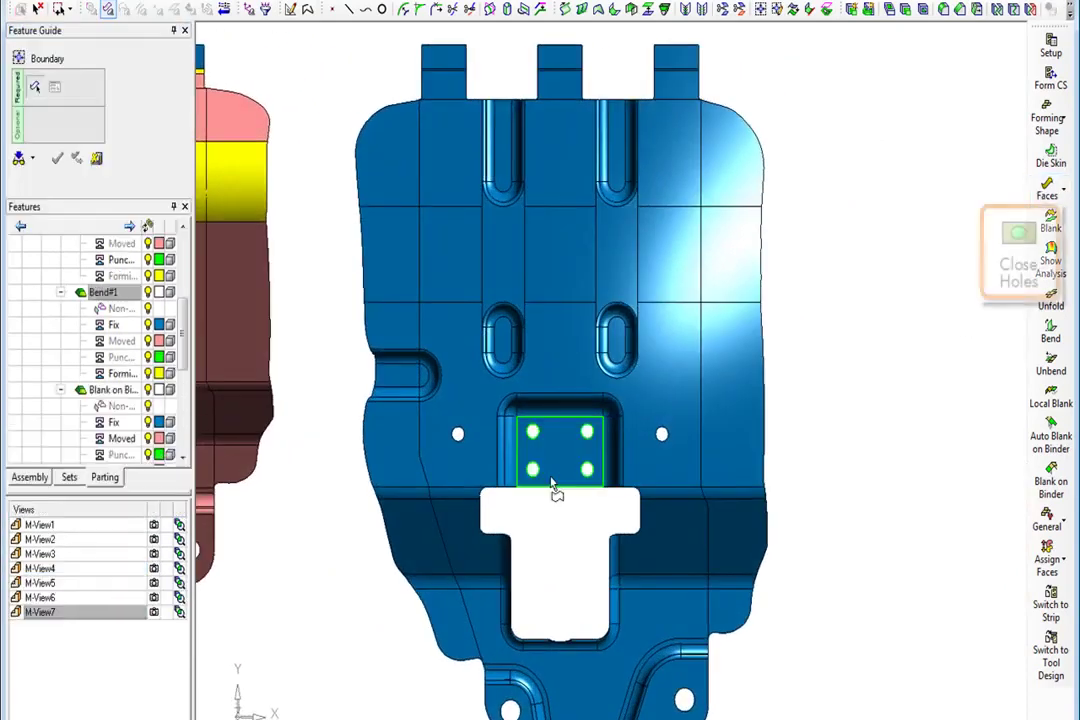
left_click(510, 705)
left_click(420, 650)
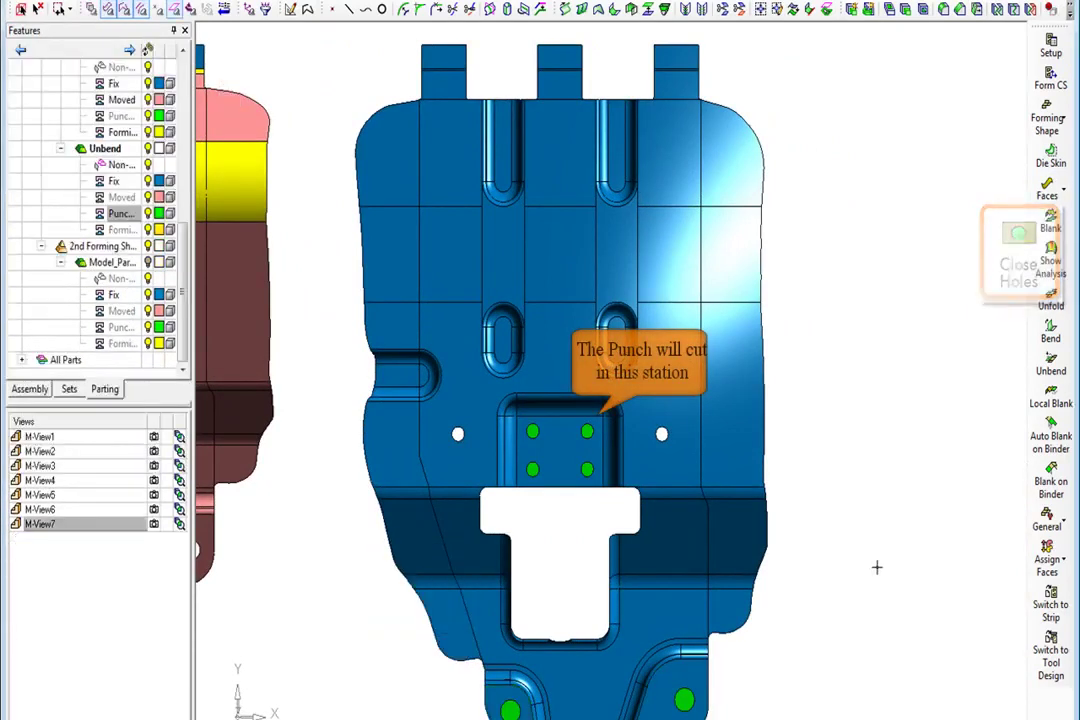
left_click(162, 524)
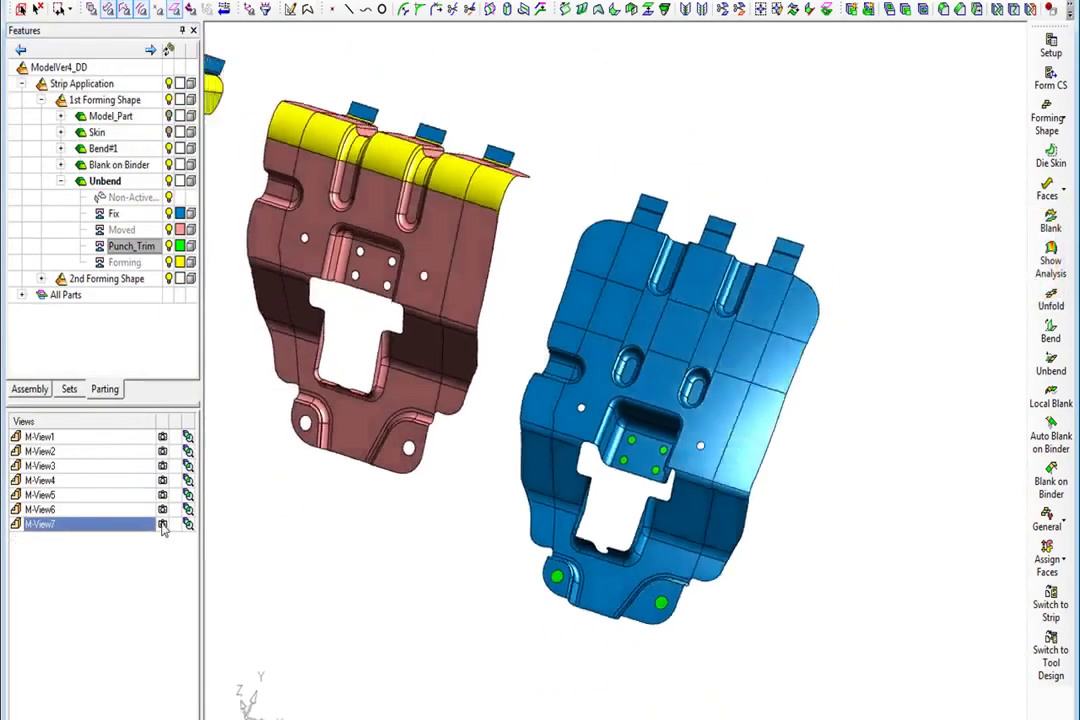
- Add a new forming station to the strip
left_click(1048, 120)
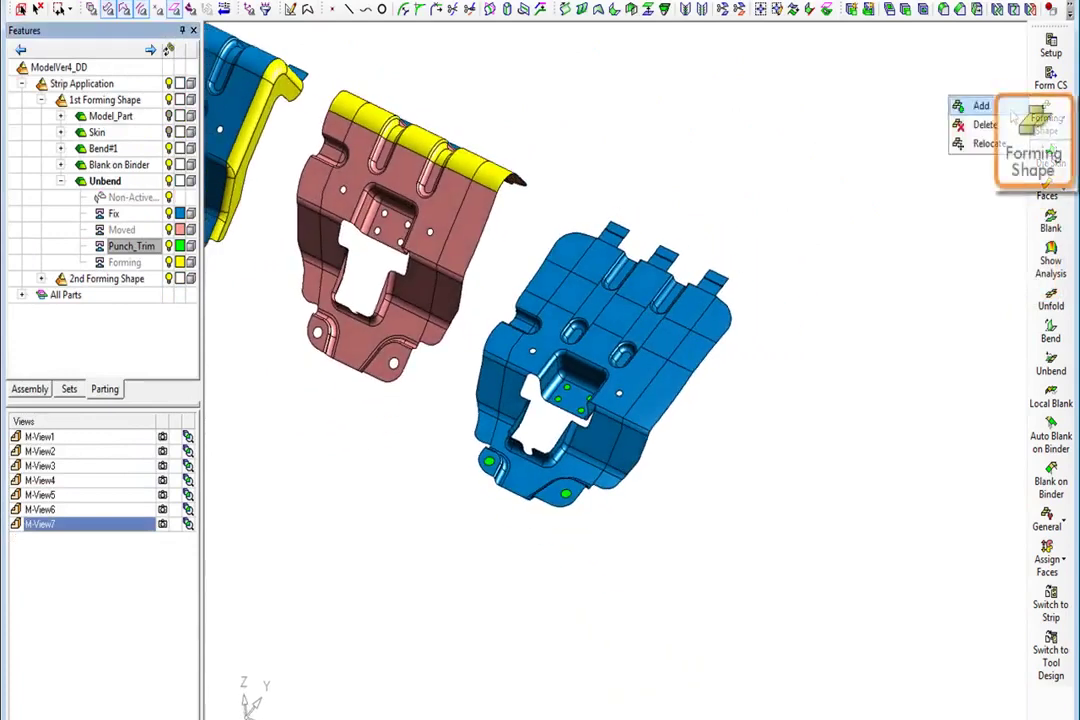
left_click(905, 104)
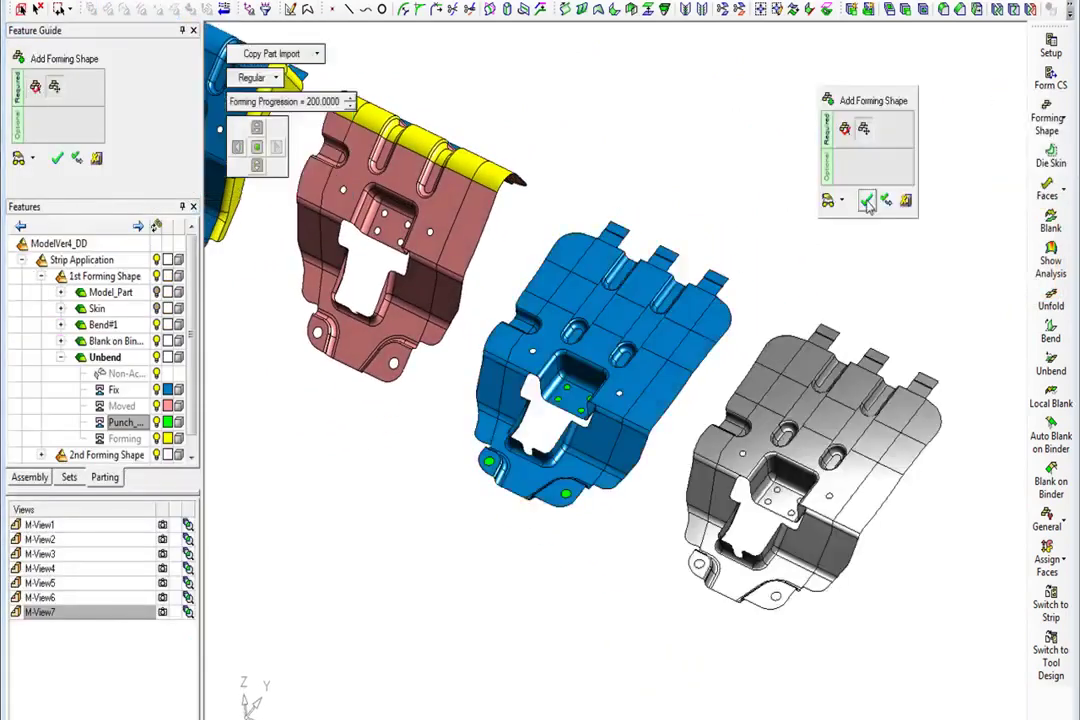
left_click(163, 451)
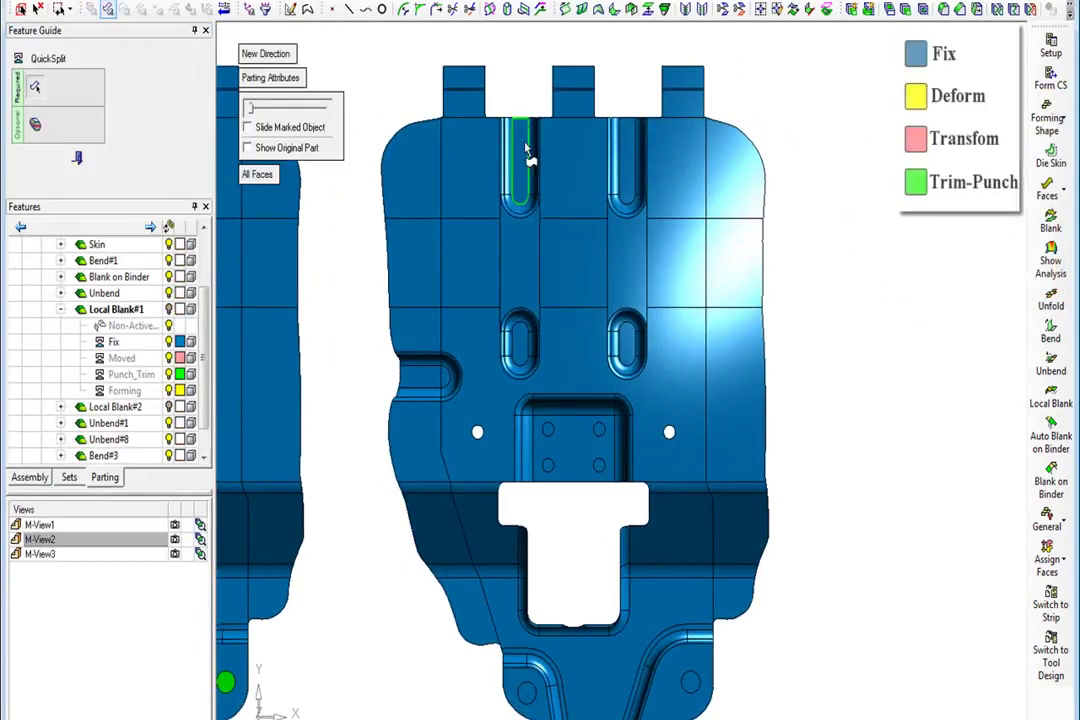
- Attach the slot, pocket and tab faces to the Forming group, then add another station
left_click(527, 150)
left_click(630, 135)
left_click(430, 375)
left_click(691, 675)
right_click(125, 390)
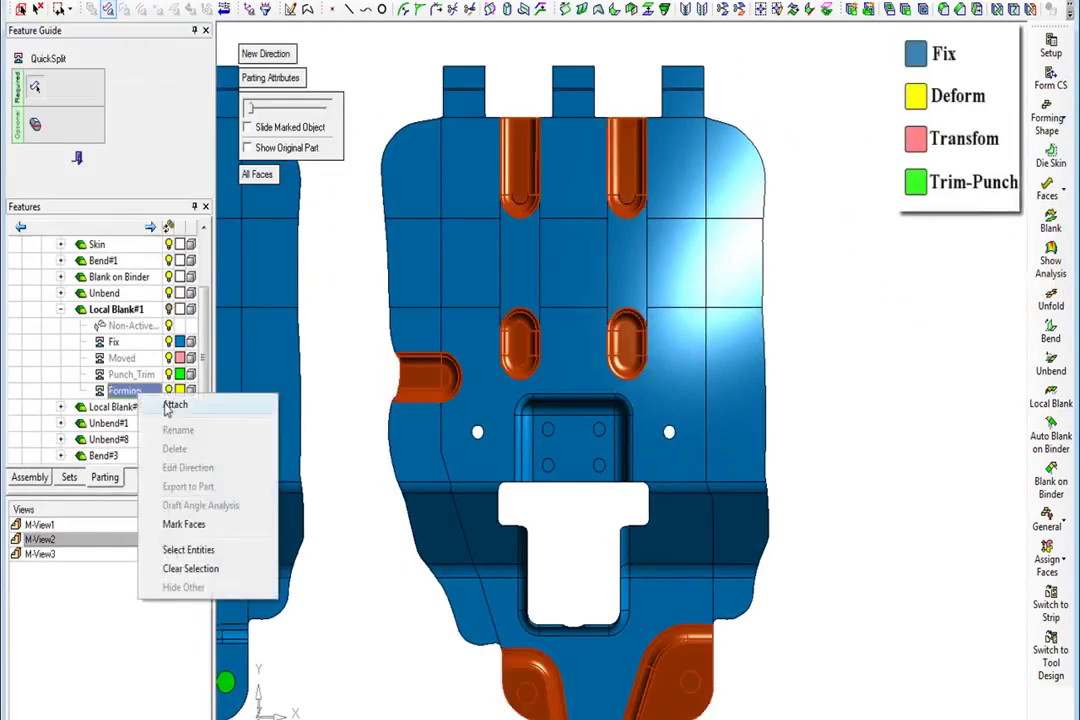
left_click(170, 406)
left_click(1047, 118)
left_click(982, 106)
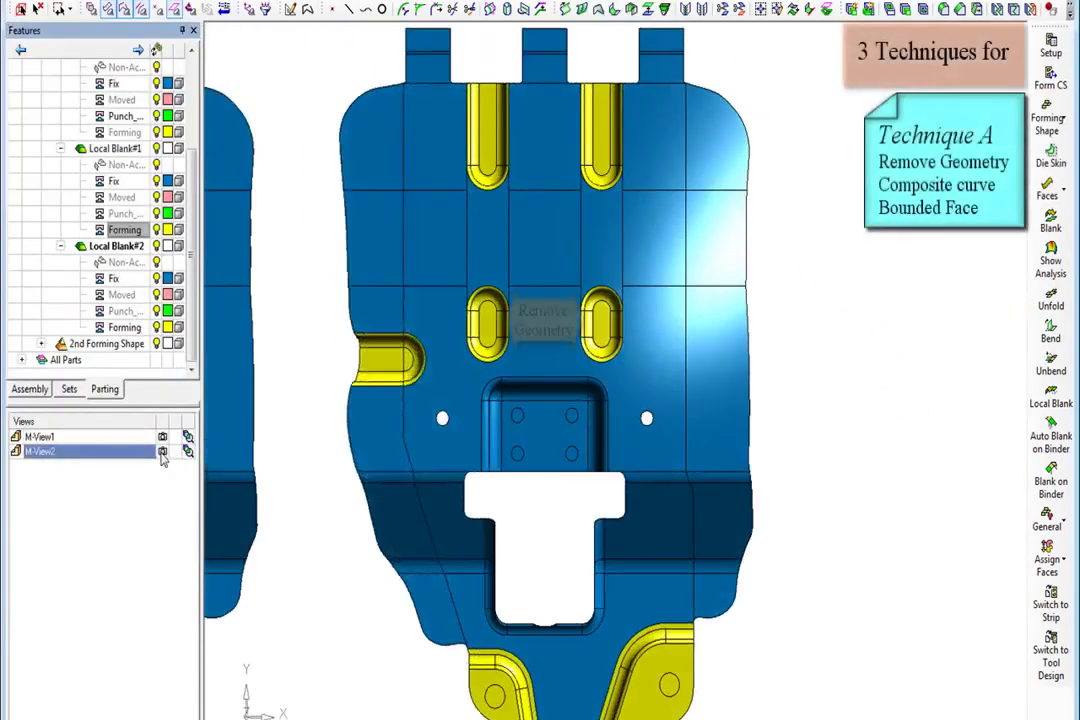
- Remove the two middle dimples from the part
right_click(309, 129)
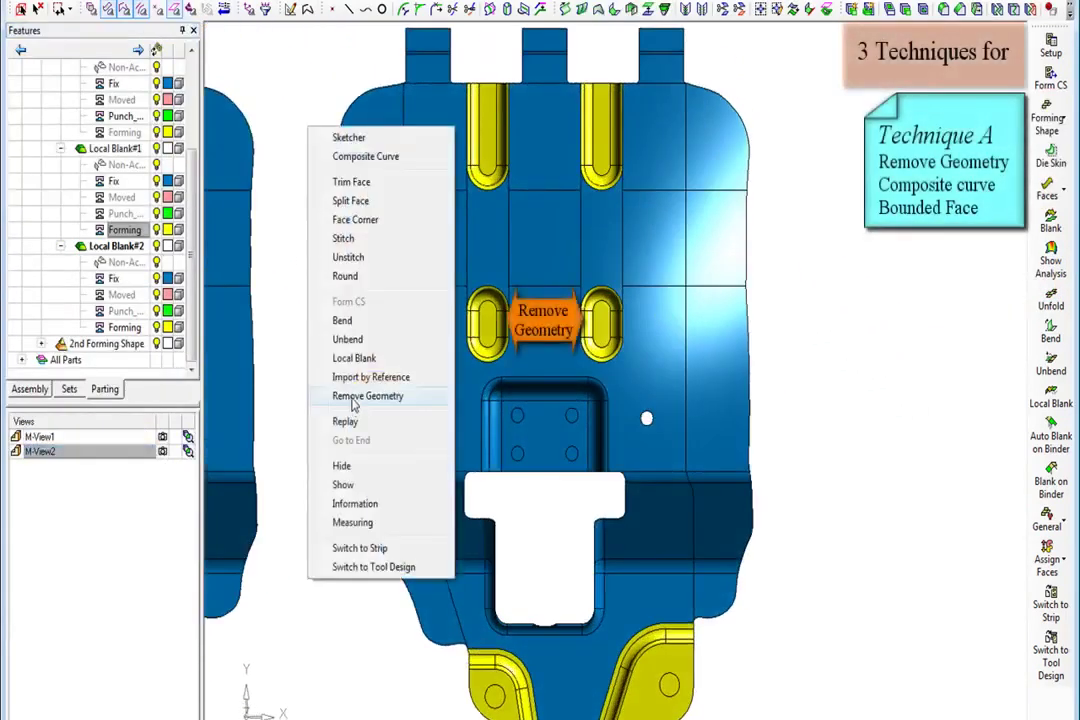
left_click(350, 397)
left_click(262, 20)
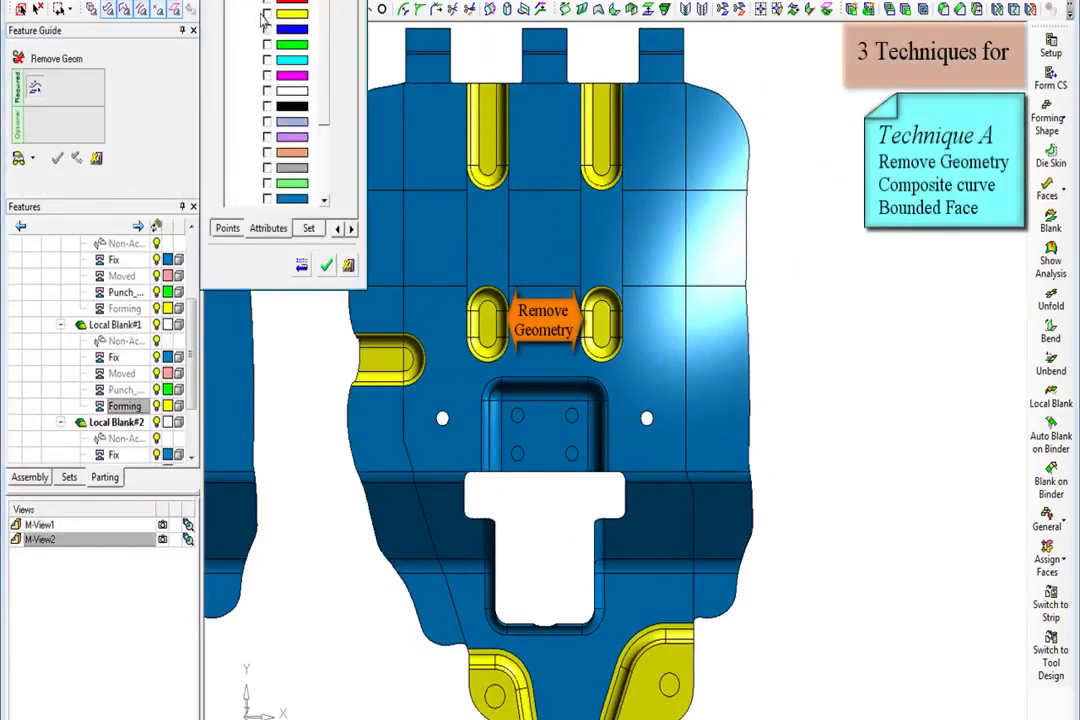
left_click(326, 266)
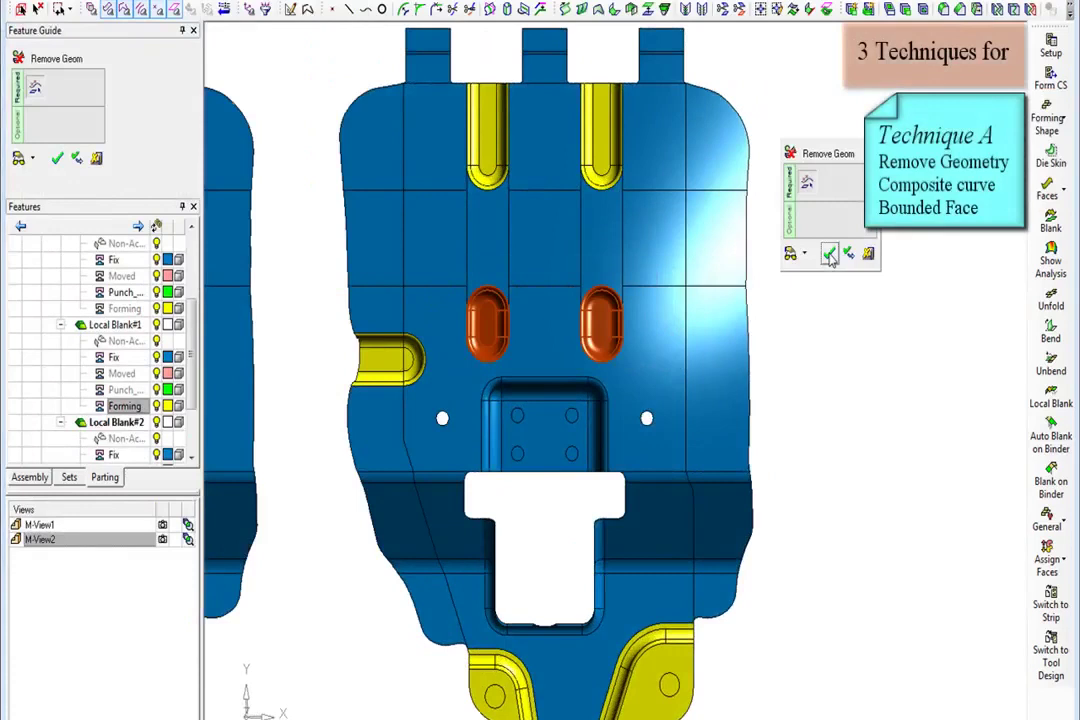
left_click(830, 256)
- Fill the left oval hole with a composite curve and bounded face
right_click(831, 255)
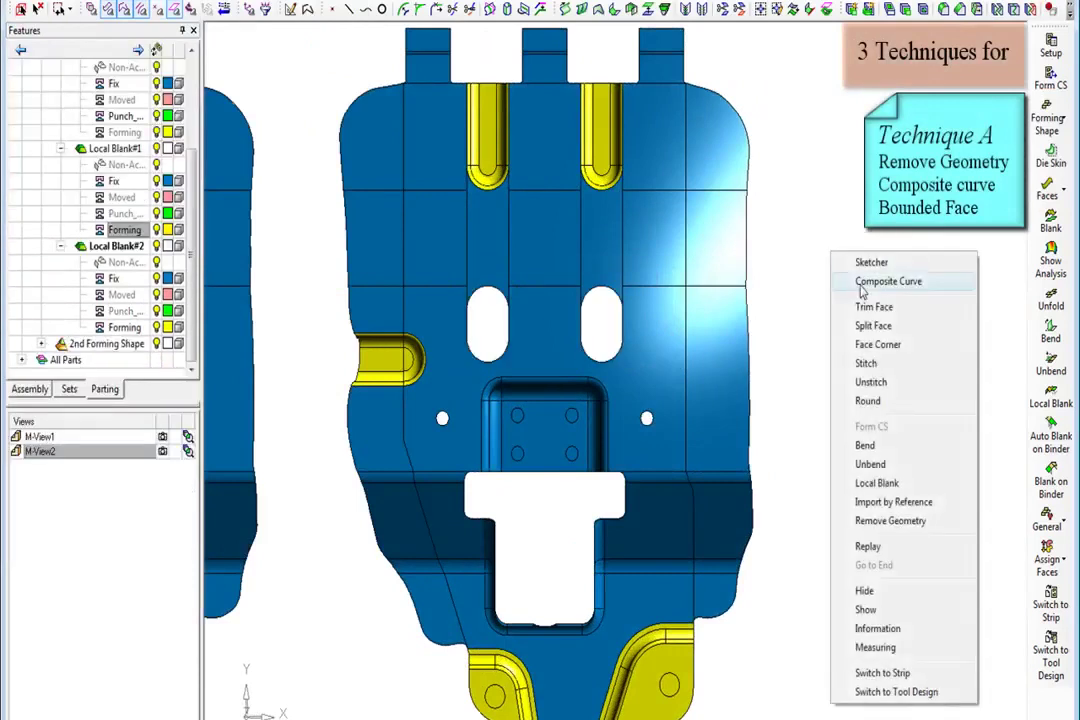
left_click(861, 283)
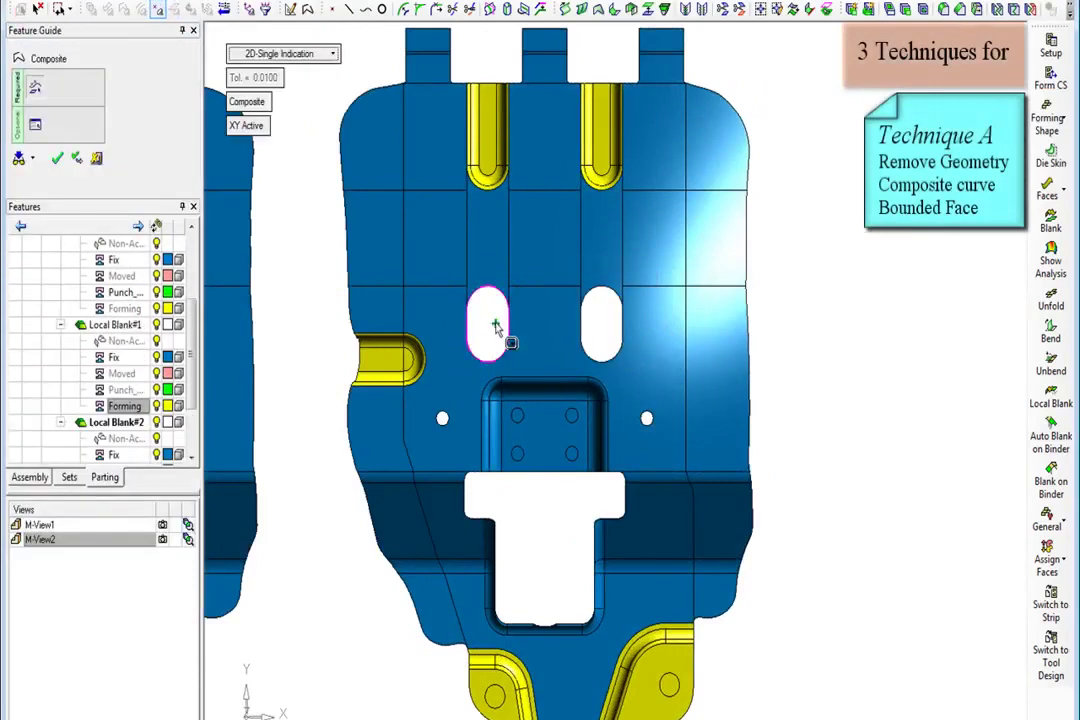
left_click(496, 330)
left_click(495, 323)
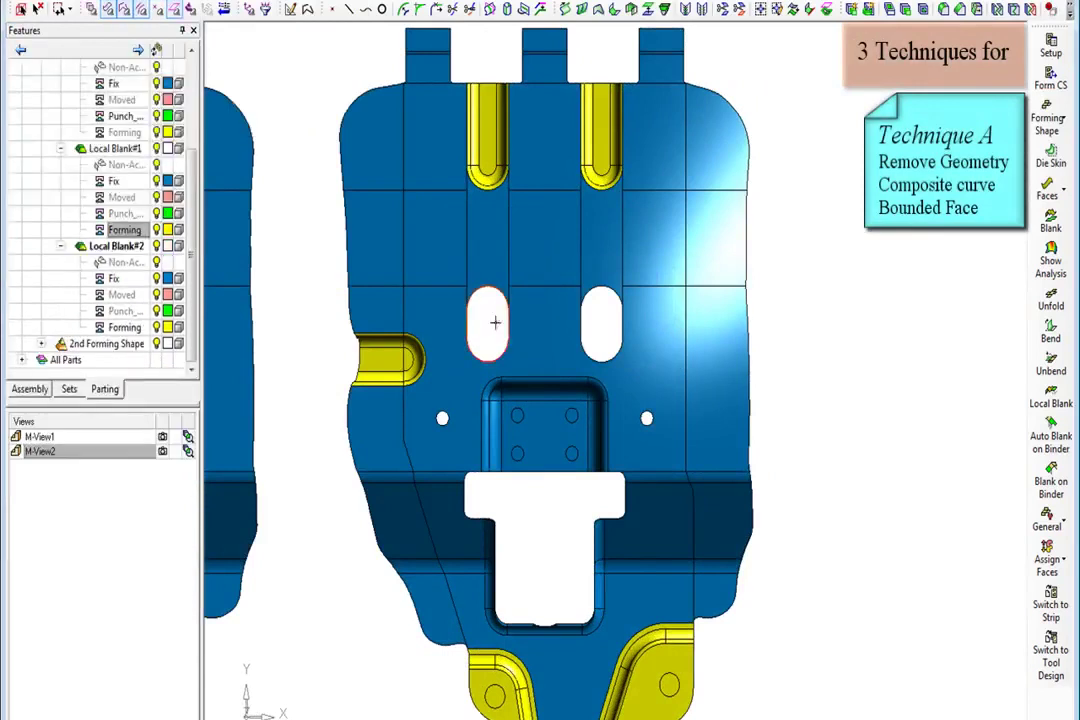
right_click(497, 330)
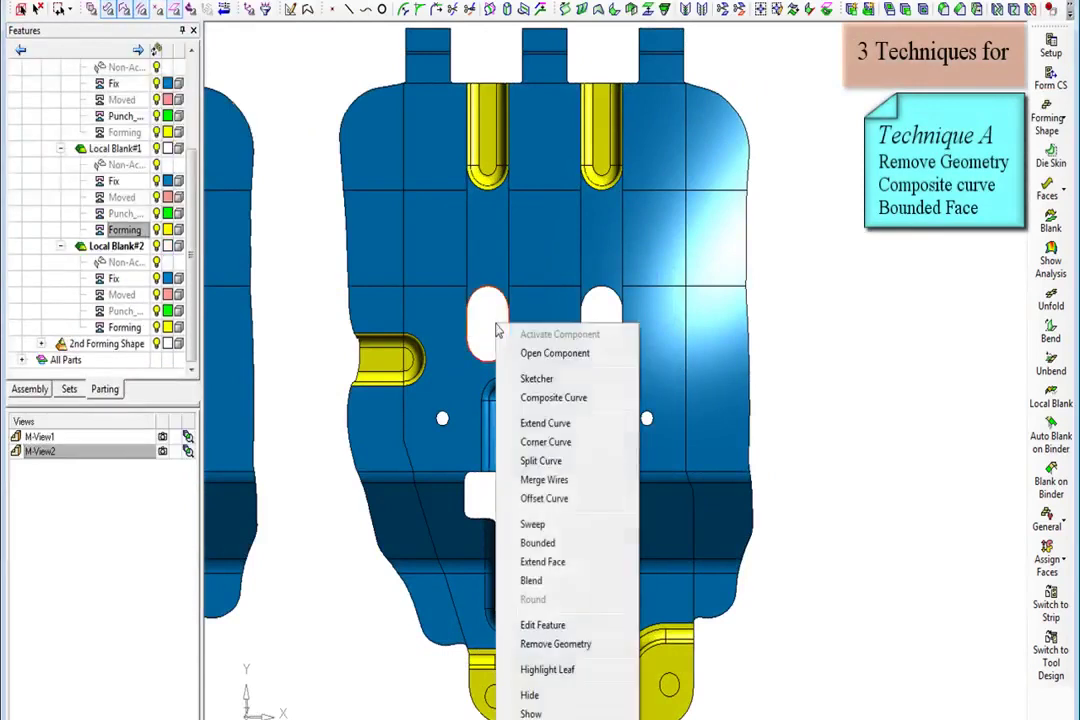
left_click(537, 542)
left_click(556, 542)
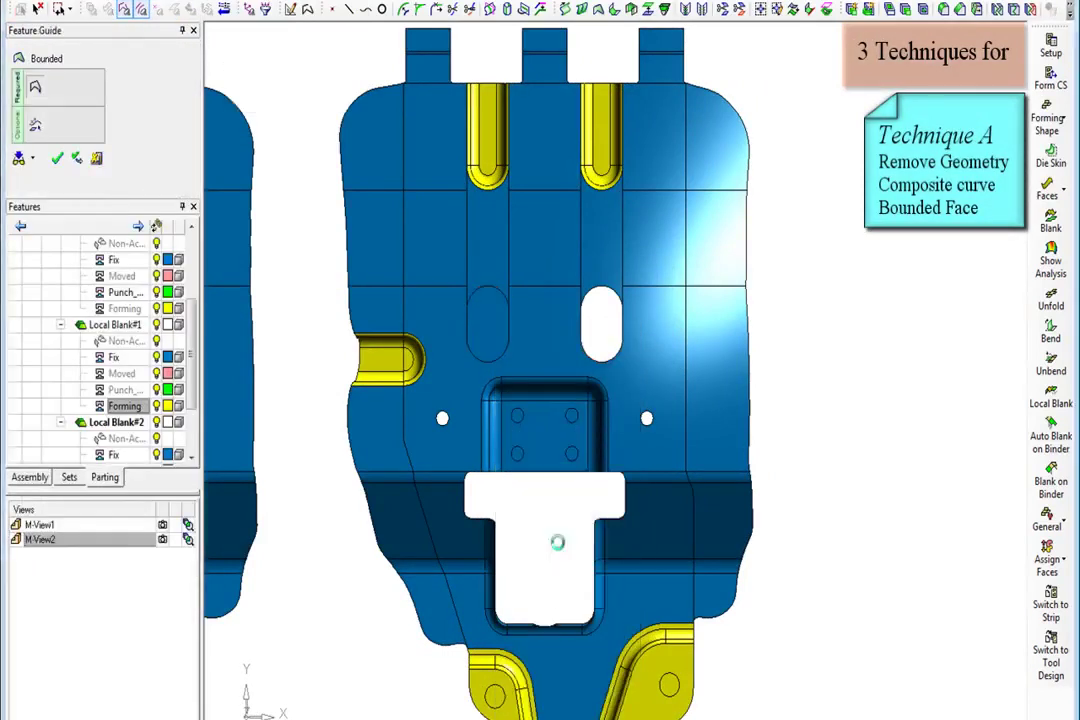
- Fill the right oval hole likewise, then select the upper region for blanking
right_click(595, 319)
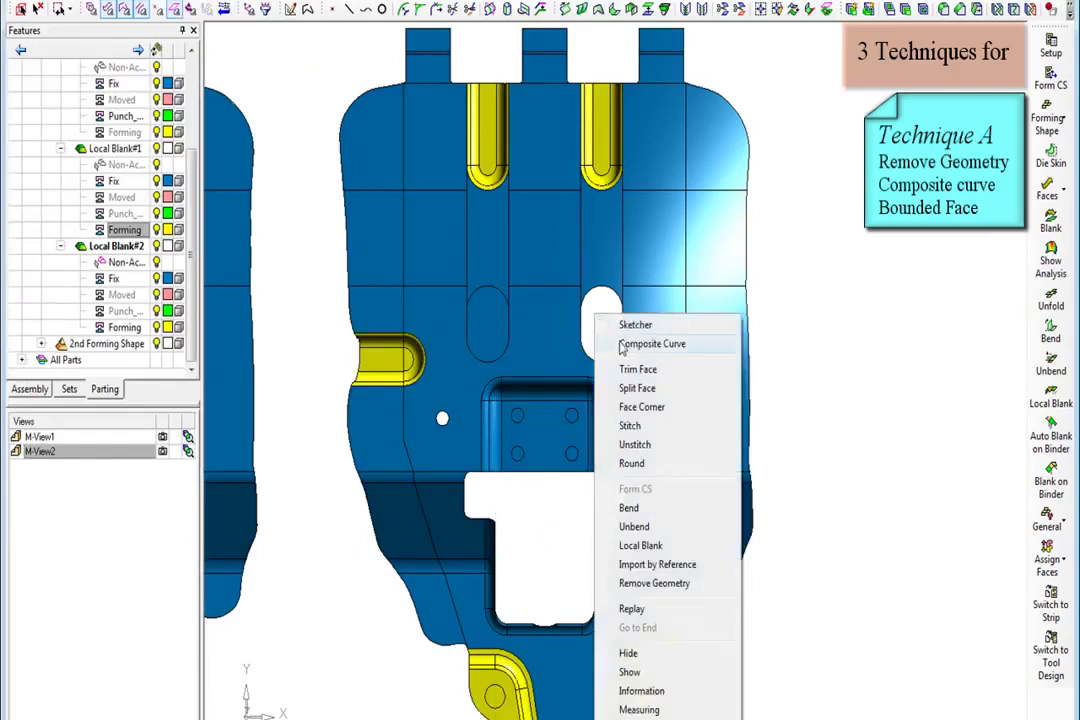
left_click(620, 343)
left_click(617, 345)
left_click(619, 344)
right_click(616, 344)
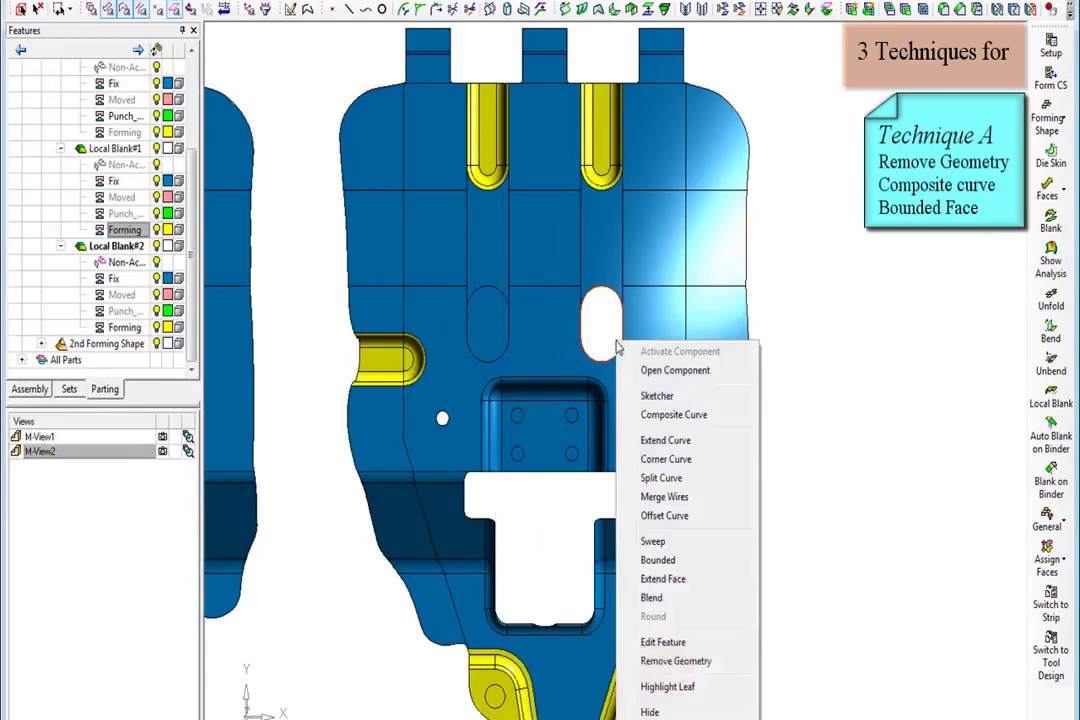
left_click(658, 560)
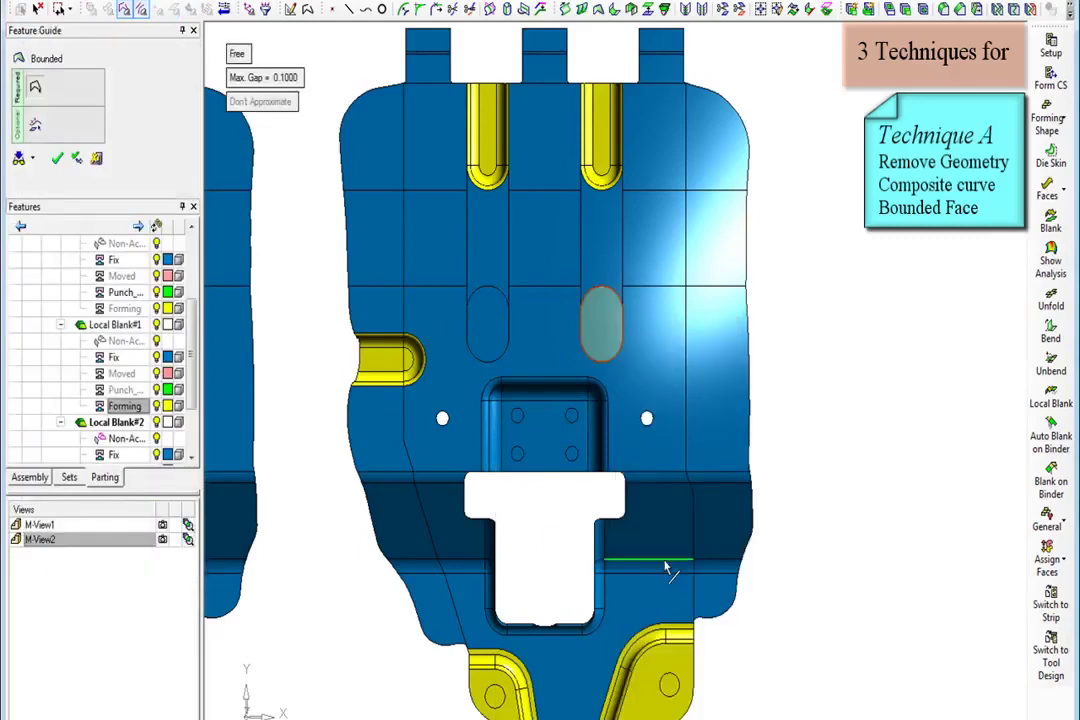
left_click(665, 564)
left_click(1050, 224)
left_click_drag(320, 30, 780, 397)
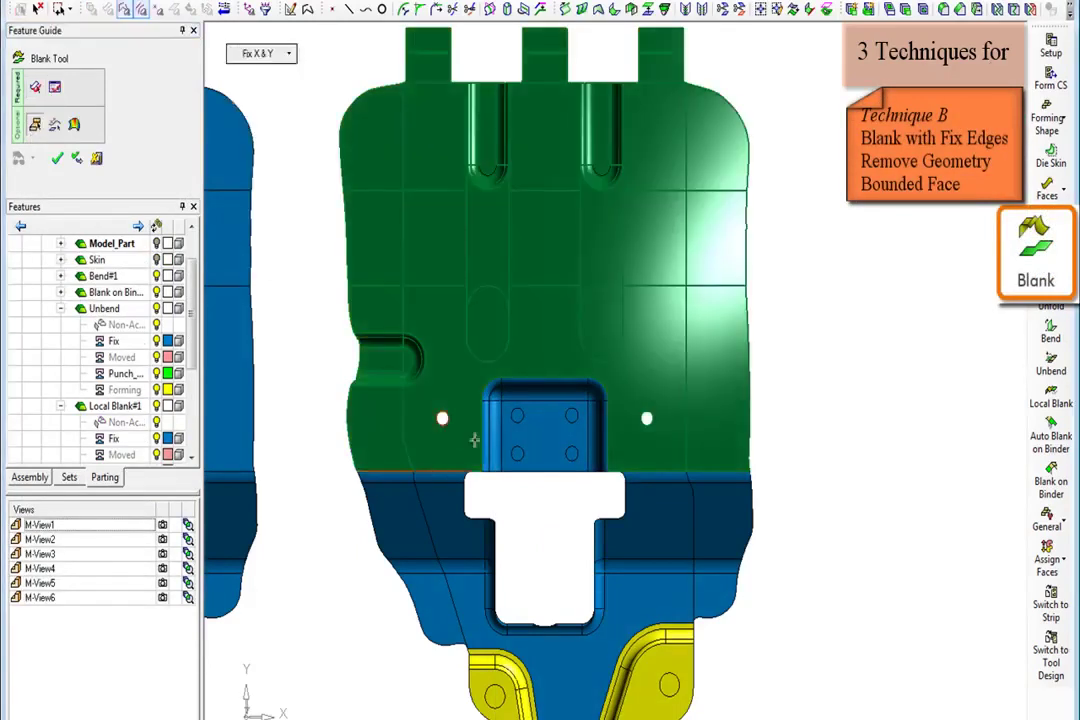
- Blank the upper region, keeping the pocket and tab top edges fixed
left_click(488, 388)
left_click(665, 31)
left_click(545, 29)
left_click(56, 90)
left_click(298, 310)
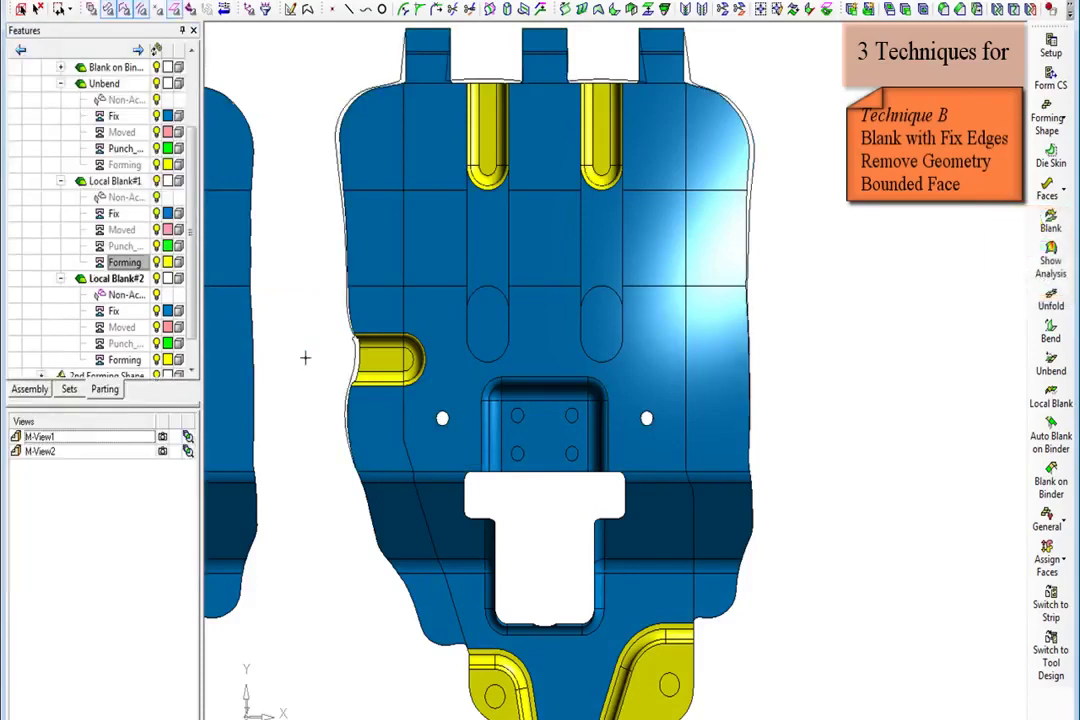
- Replace the upper face with a single bounded flat face from its outline
right_click(316, 598)
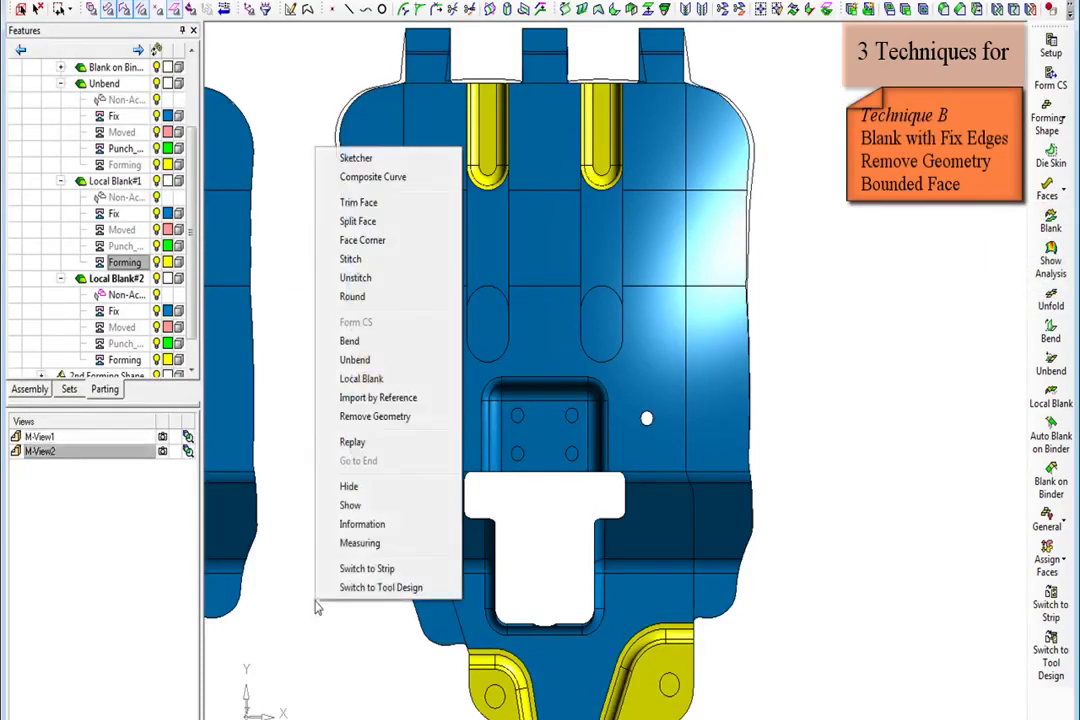
left_click(366, 417)
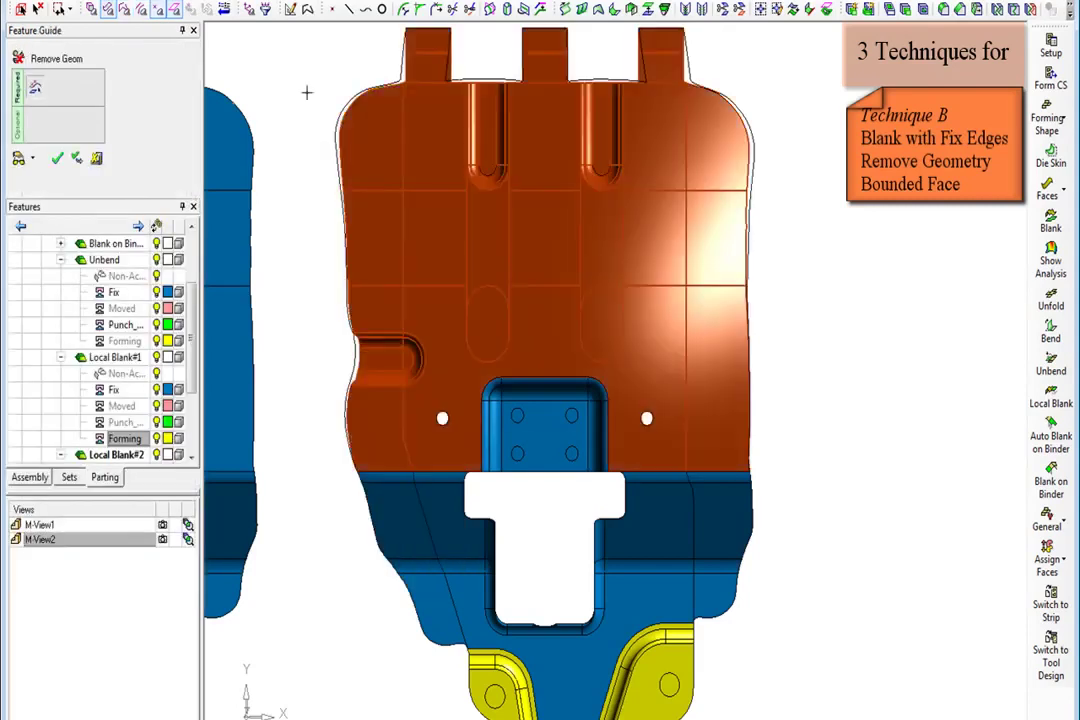
middle_click(546, 251)
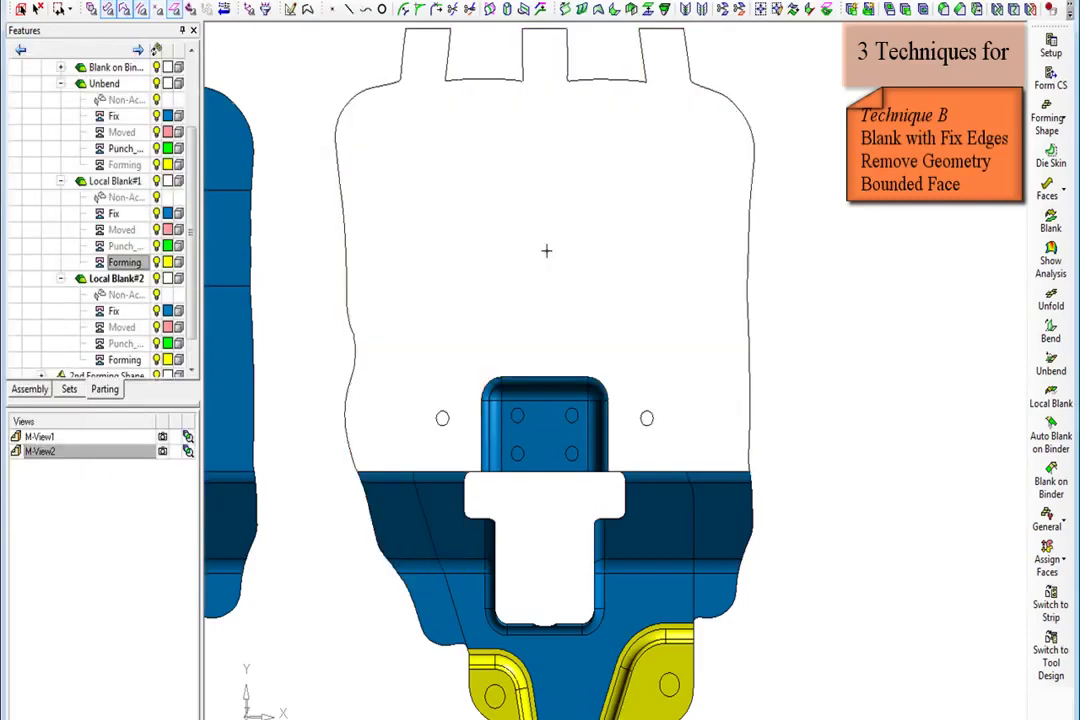
right_click(754, 140)
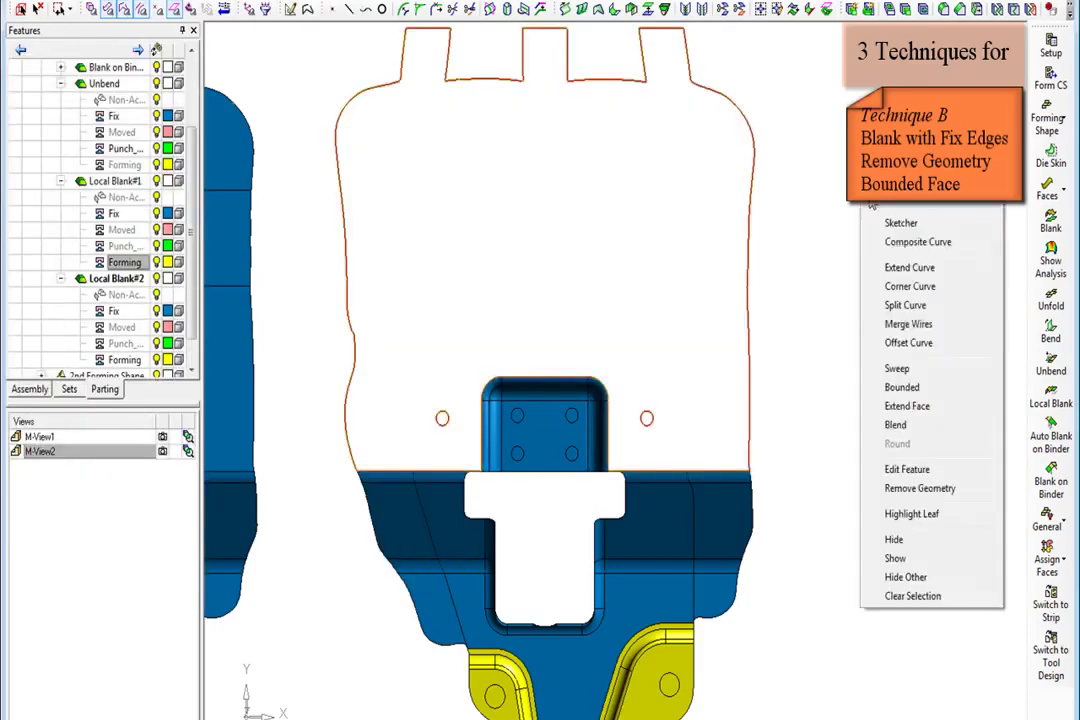
left_click(905, 389)
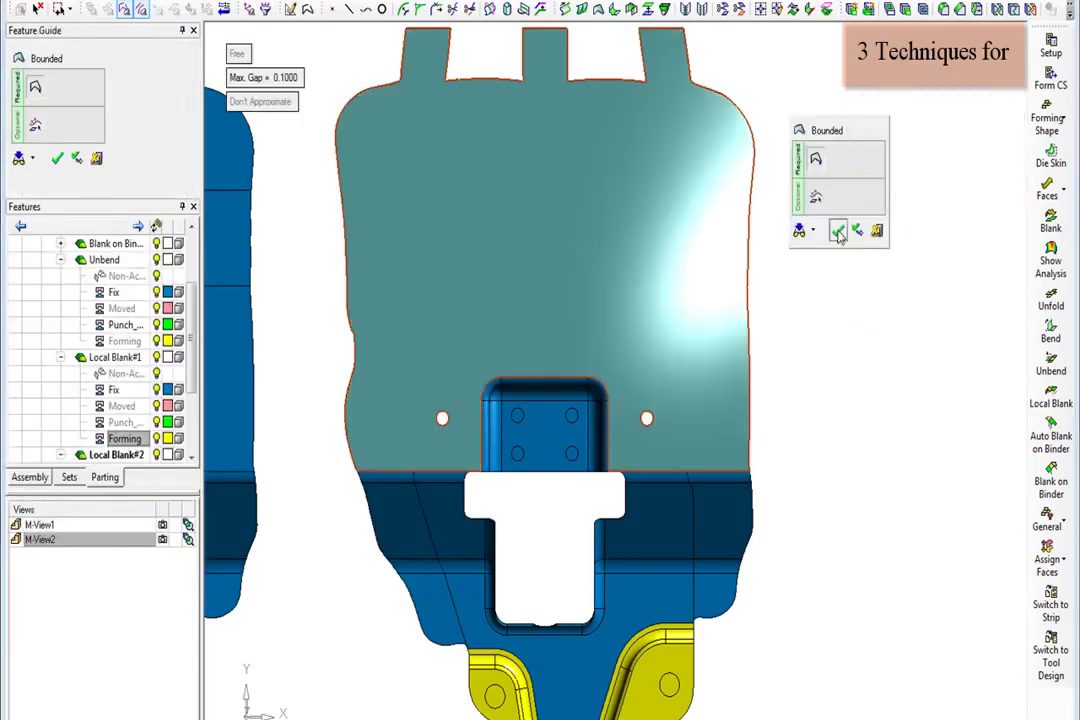
left_click(837, 230)
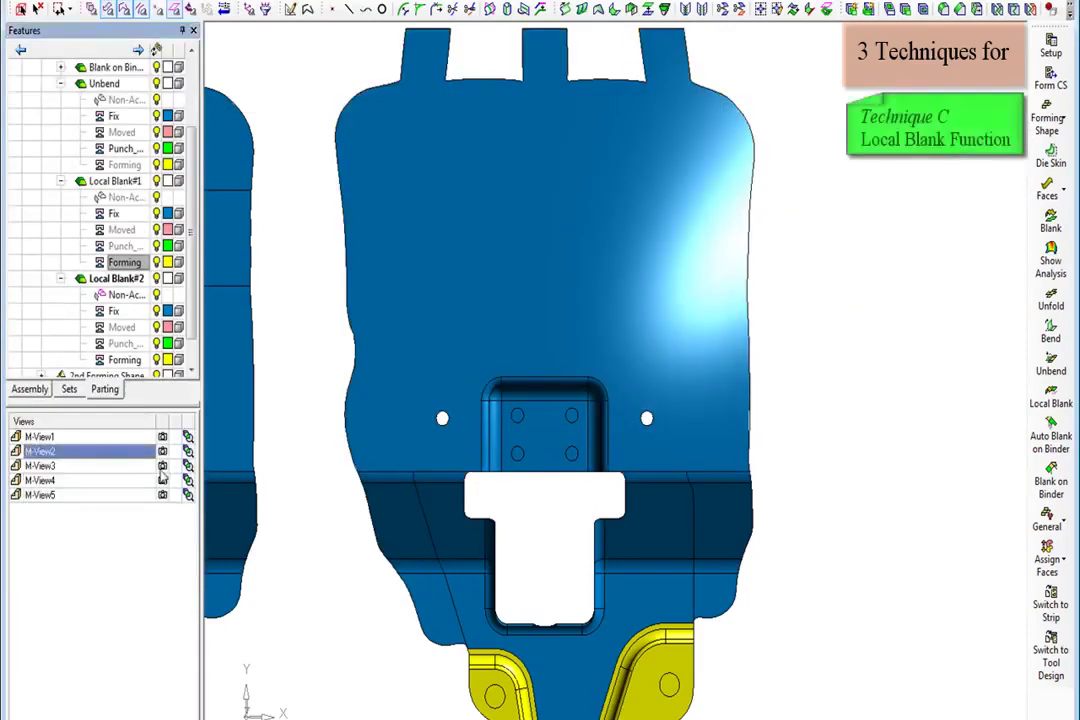
- Local-blank the flange face band so one lower corner tab lies flat
left_click(160, 466)
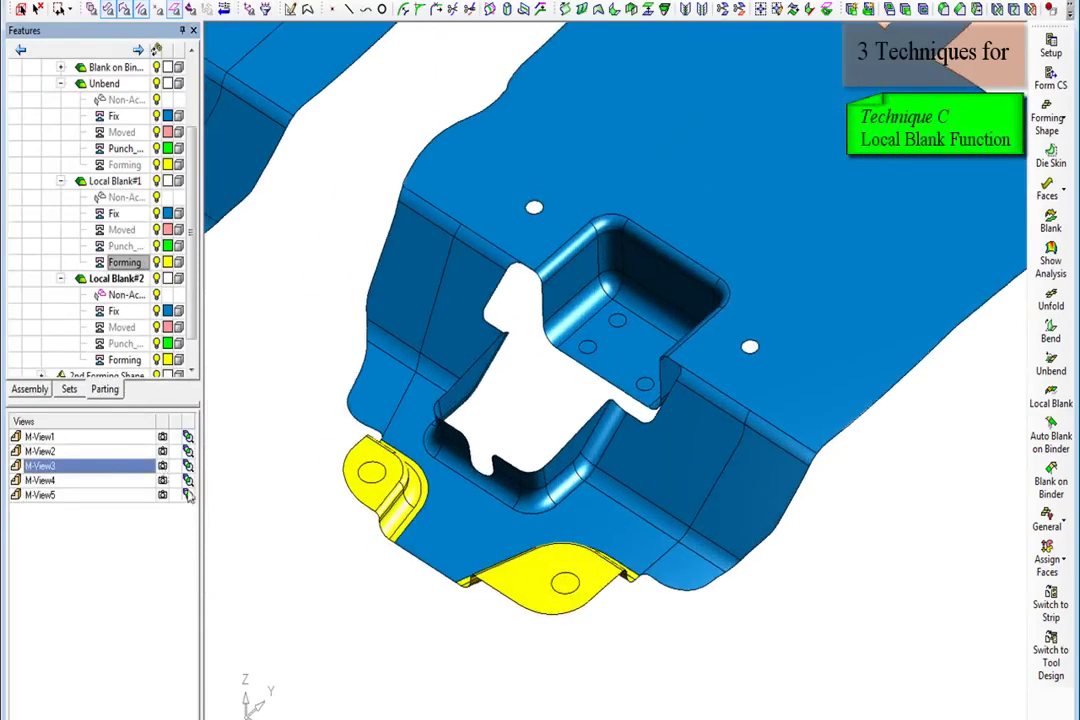
left_click(1050, 398)
left_click(362, 398)
middle_click(285, 432)
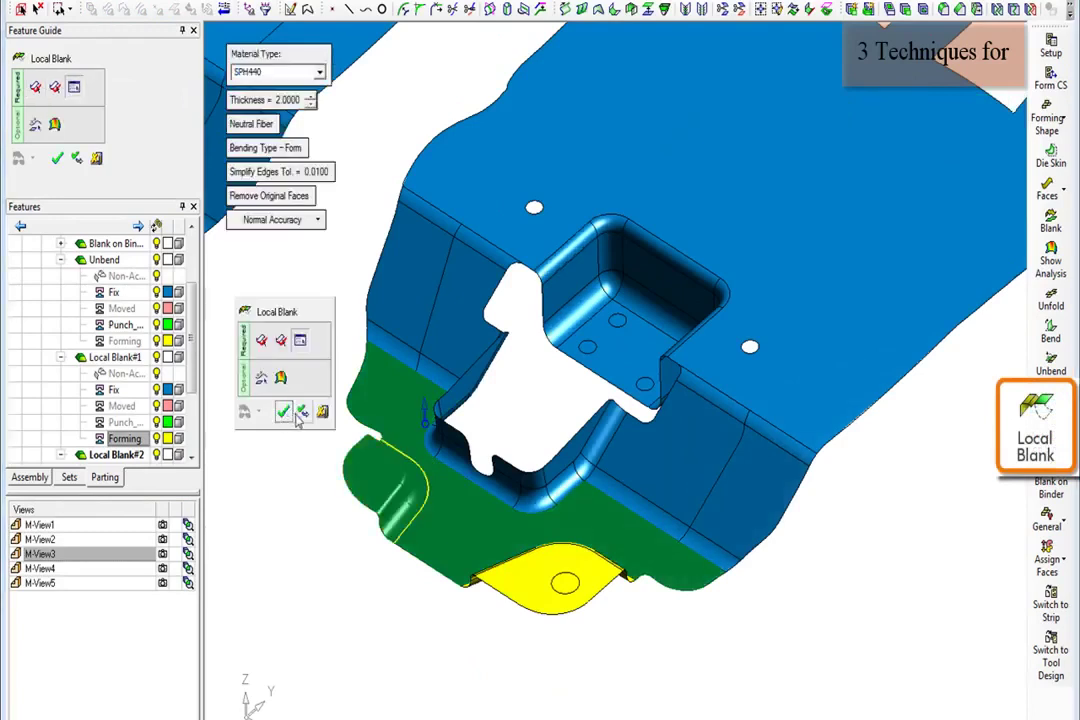
left_click(303, 413)
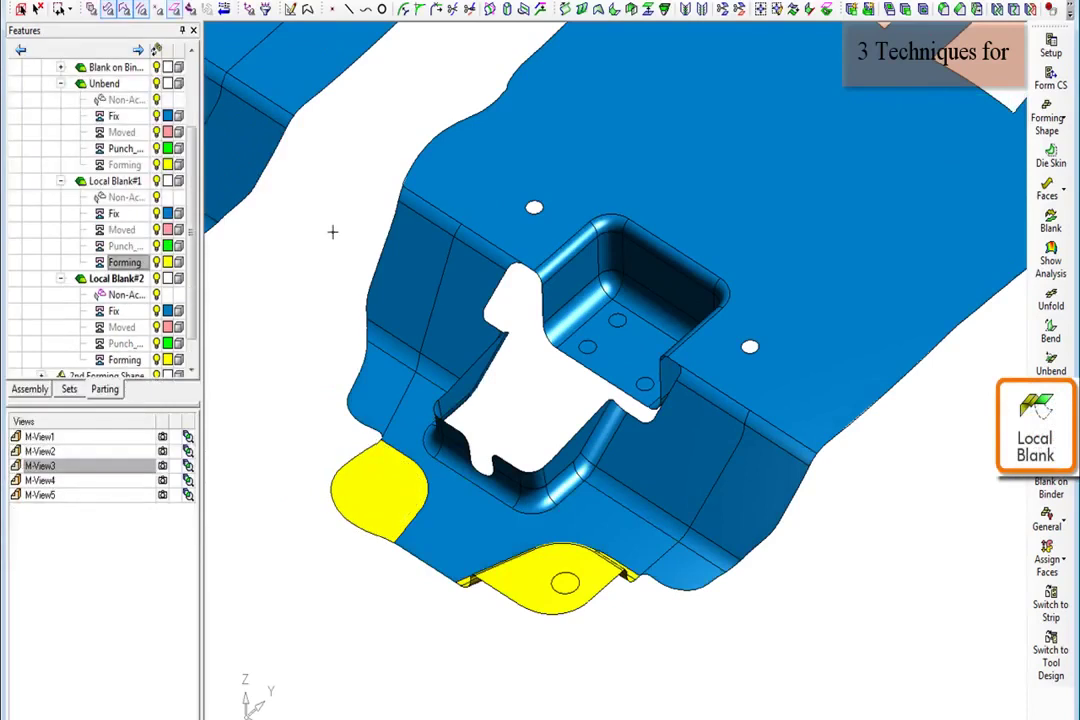
- Apply Local Blank#2 to the face beside the cutout
left_click(163, 568)
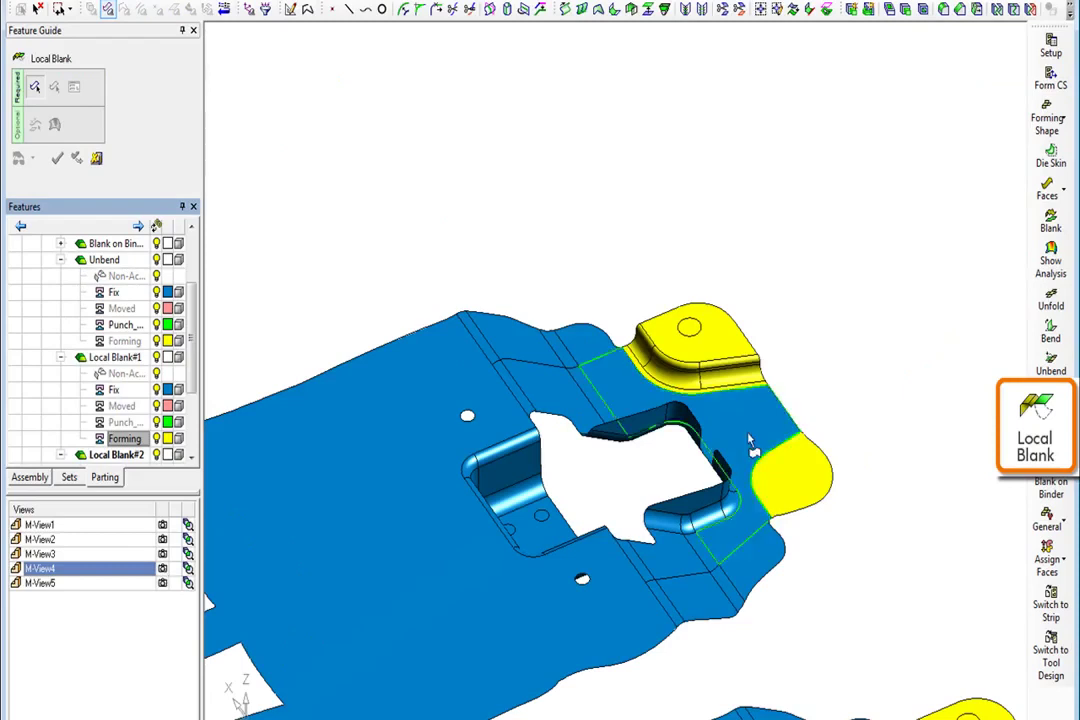
left_click(600, 350)
middle_click(545, 186)
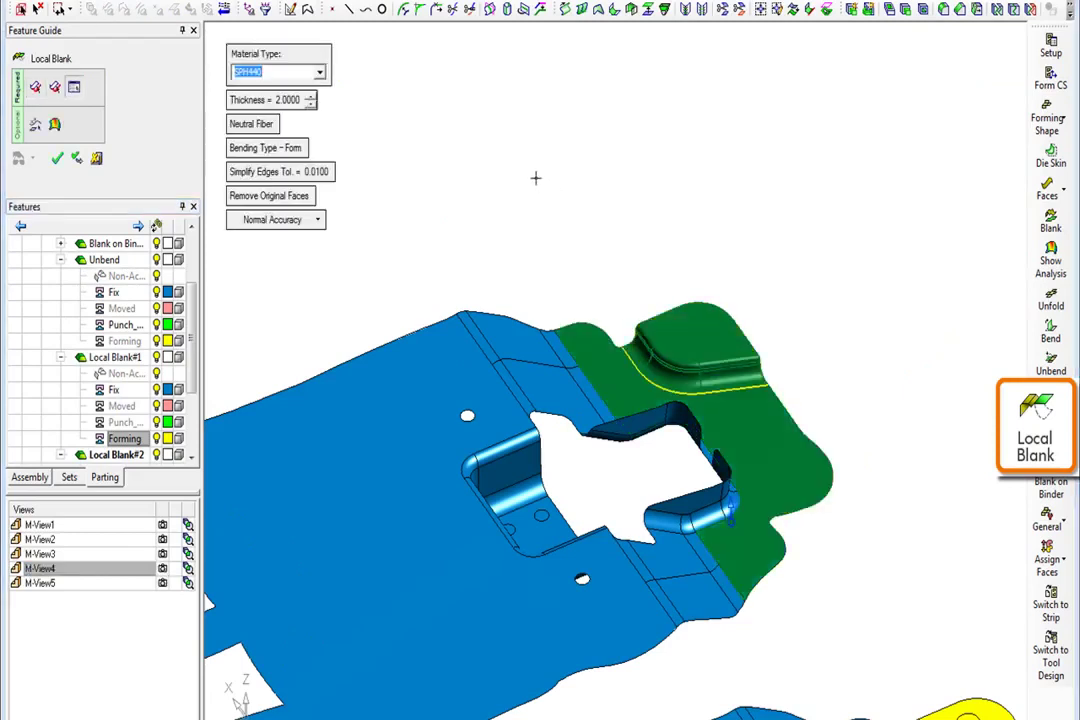
middle_click(535, 178)
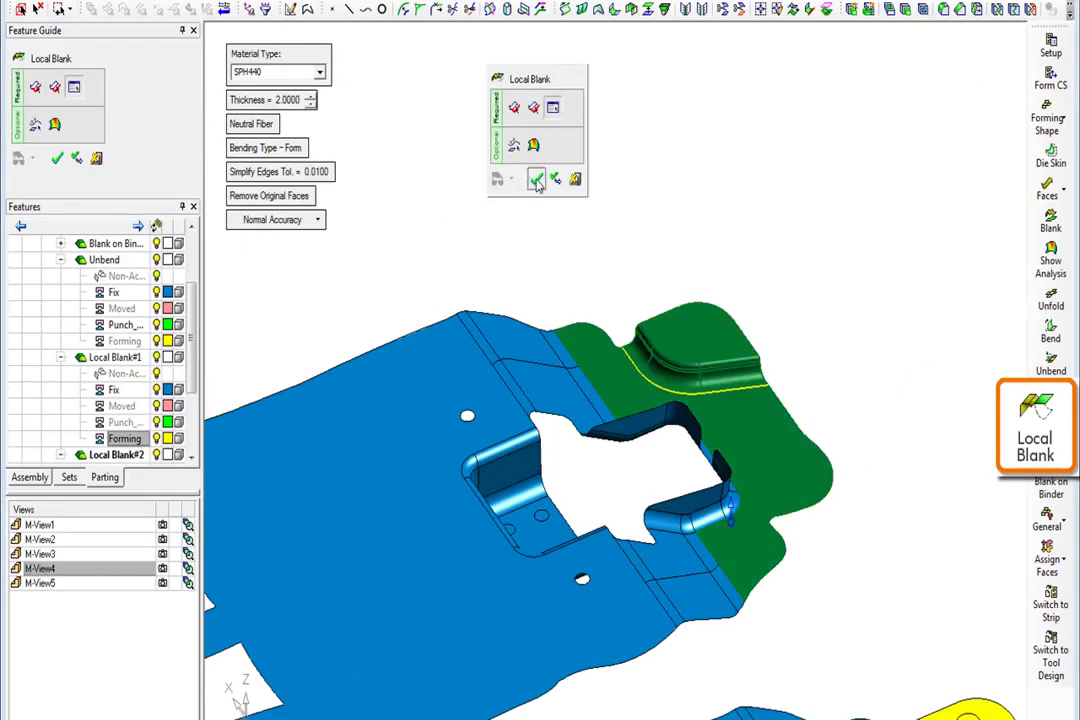
left_click(536, 179)
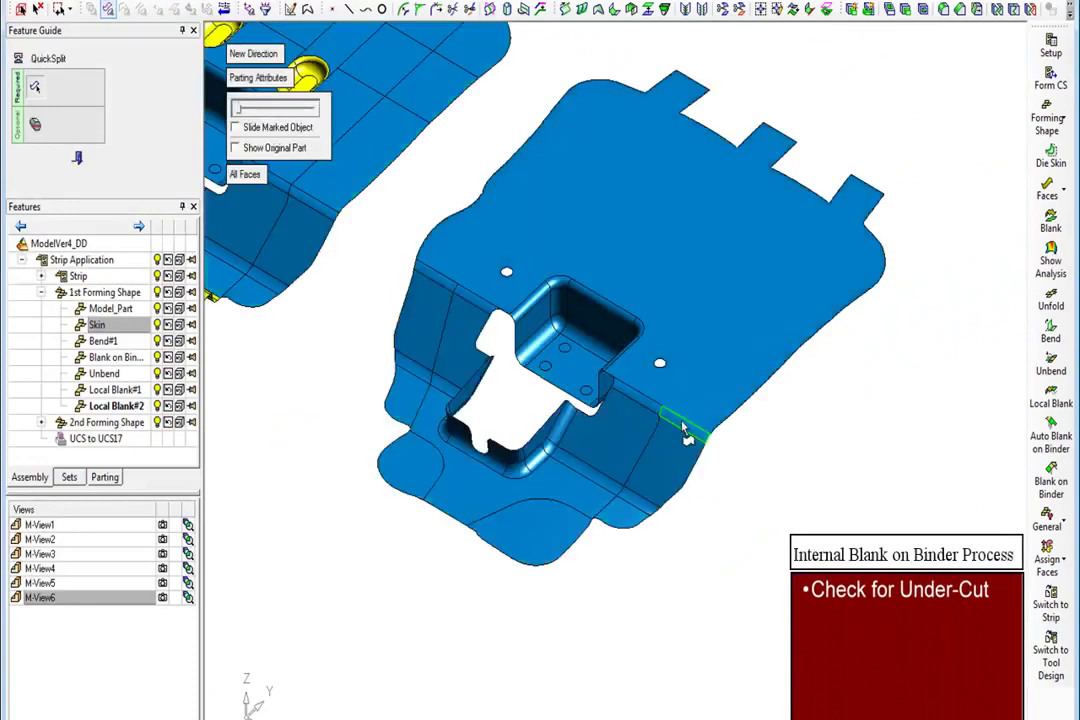
- Attach the lower faces as Moved, add forming shape Unbend#1, and pick its bend edge
right_click(137, 397)
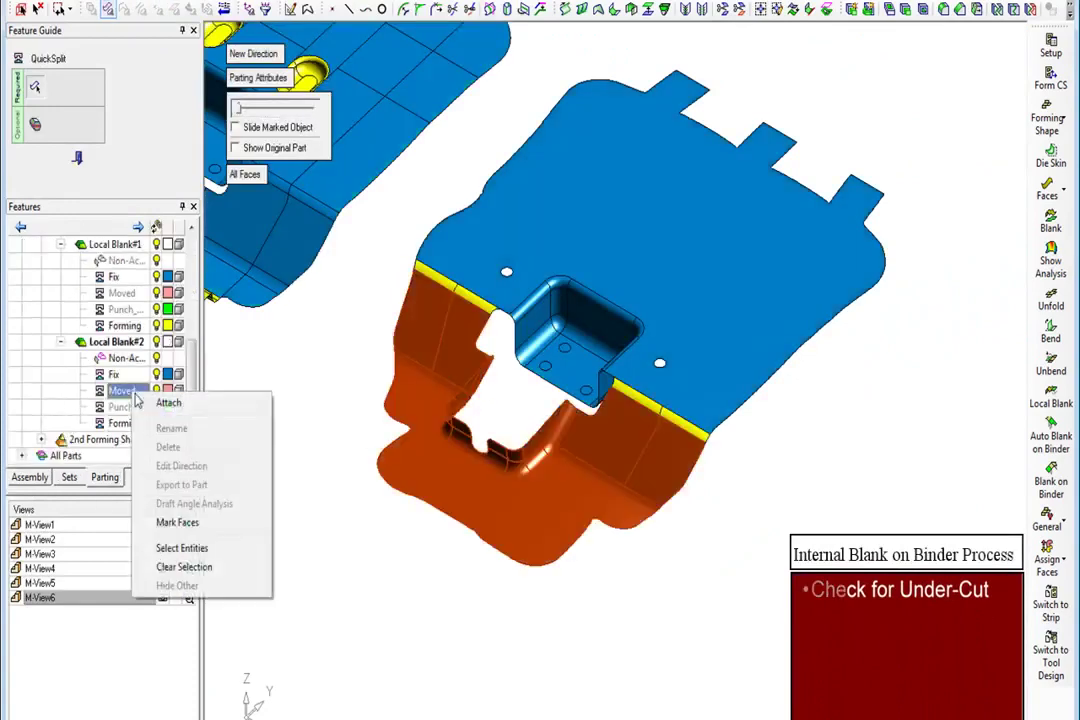
left_click(150, 404)
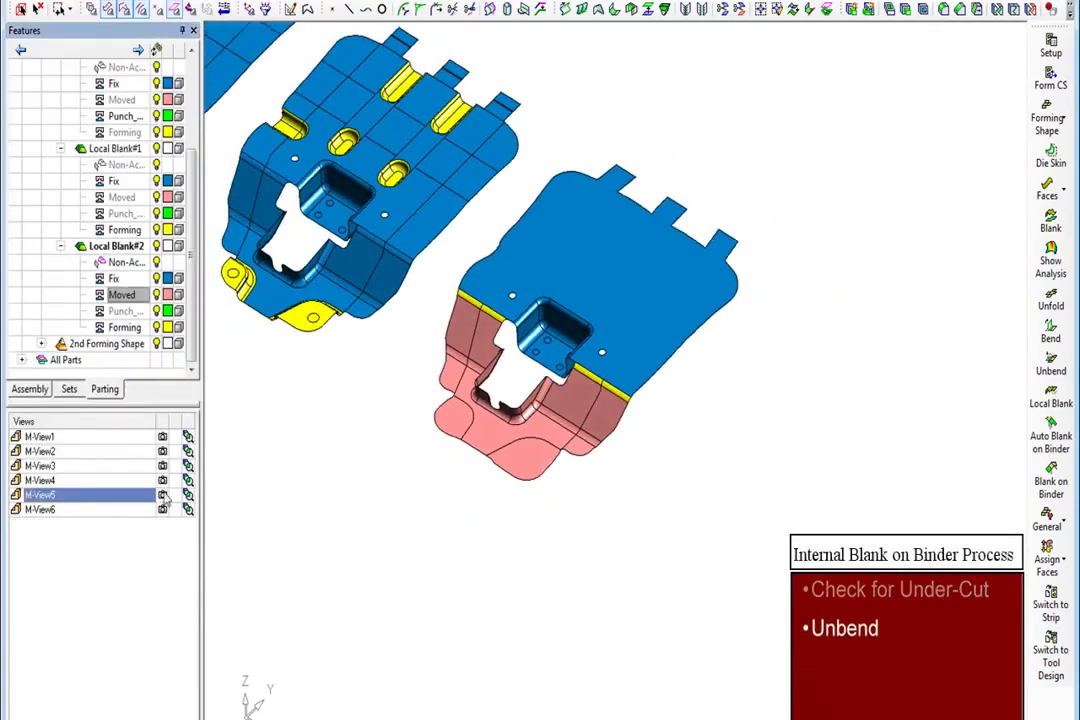
left_click(981, 105)
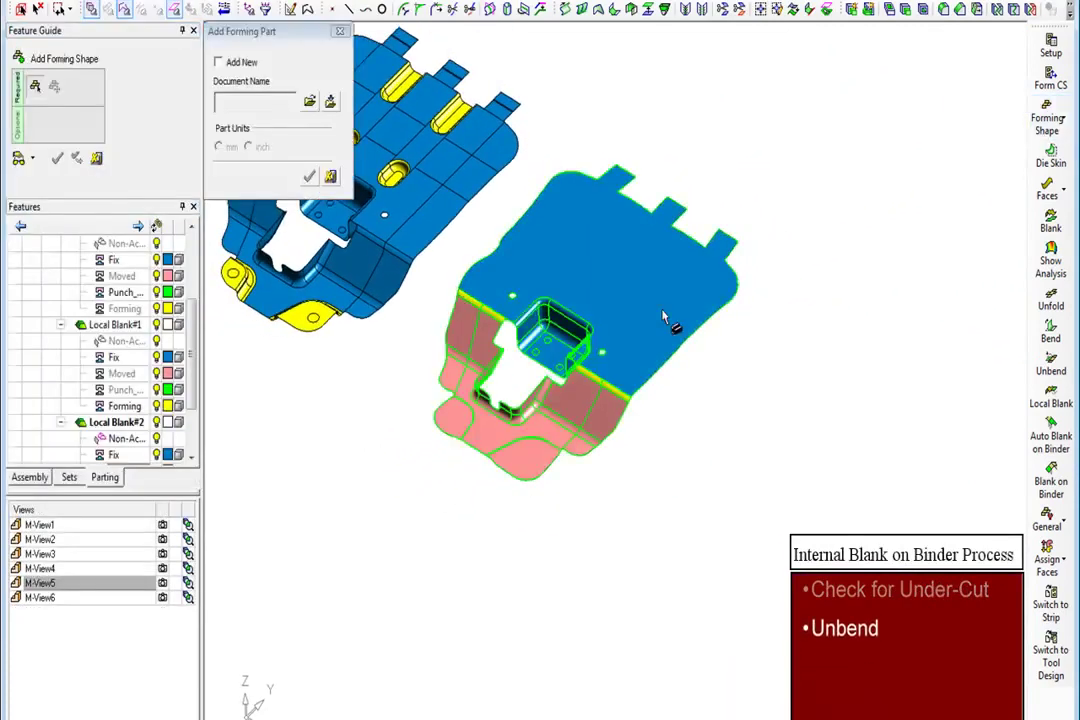
left_click(558, 260)
left_click(309, 176)
left_click(328, 373)
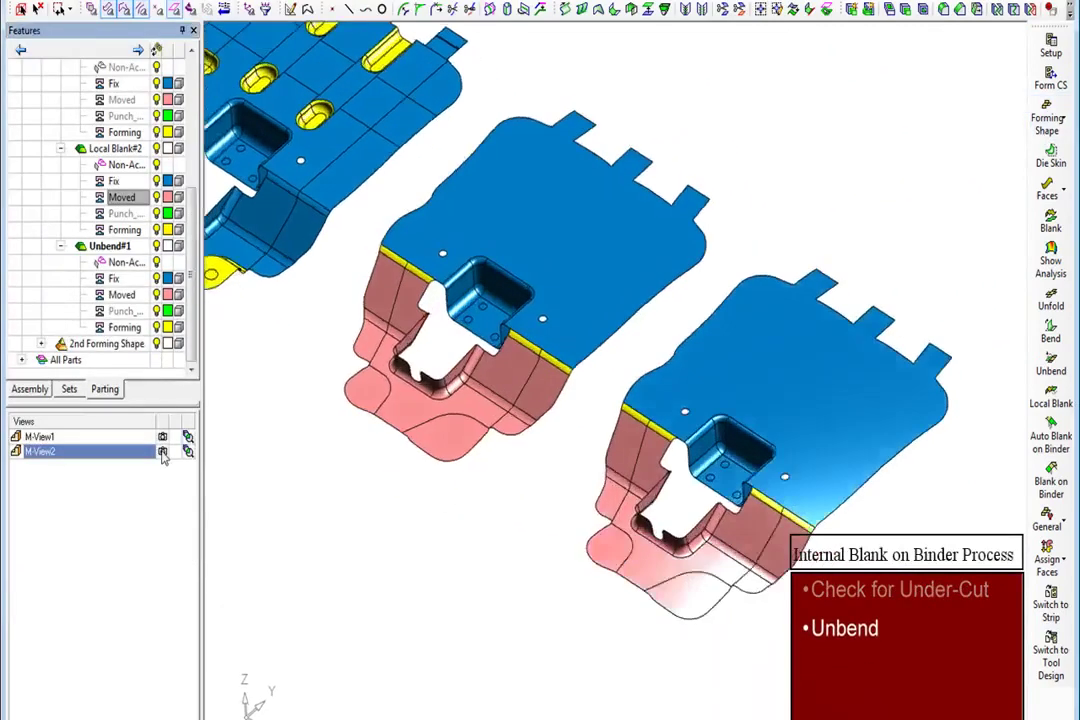
left_click(1050, 363)
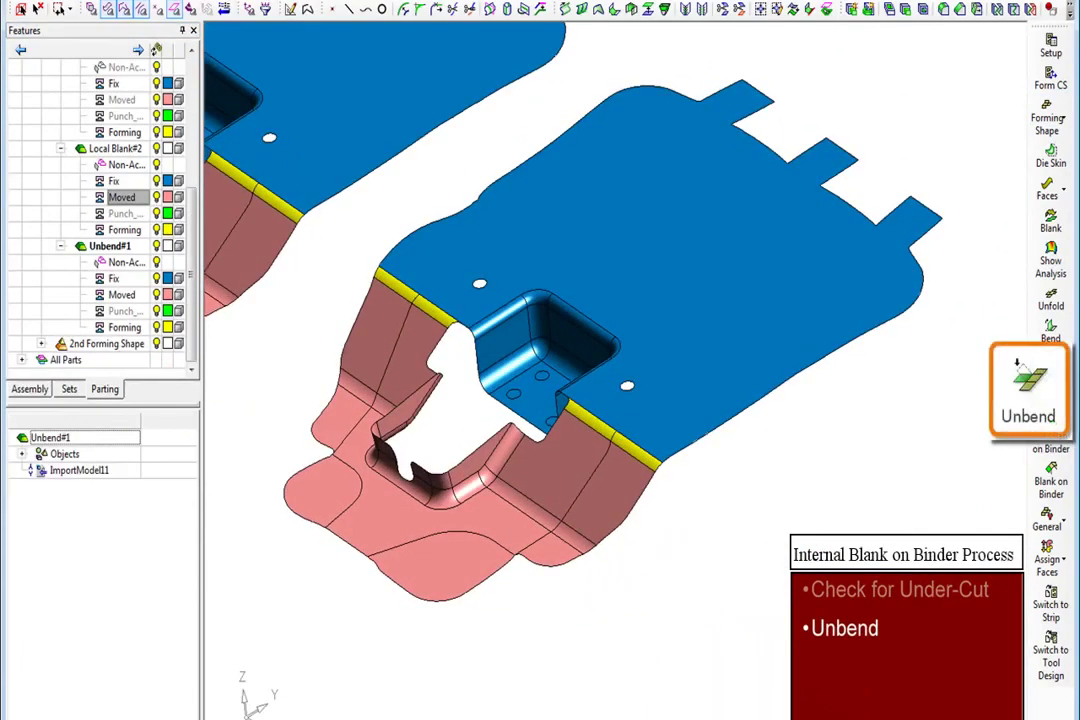
left_click(633, 460)
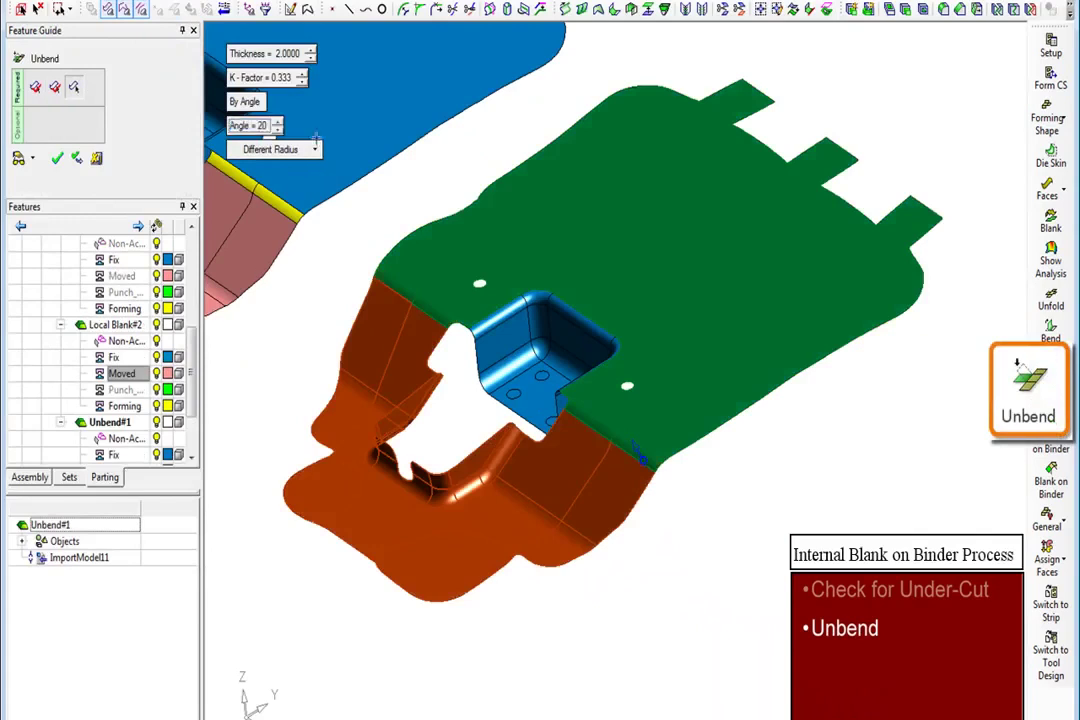
- Apply the 20° unbend and attach the flange faces to Unbend#1's Forming group
left_click(308, 366)
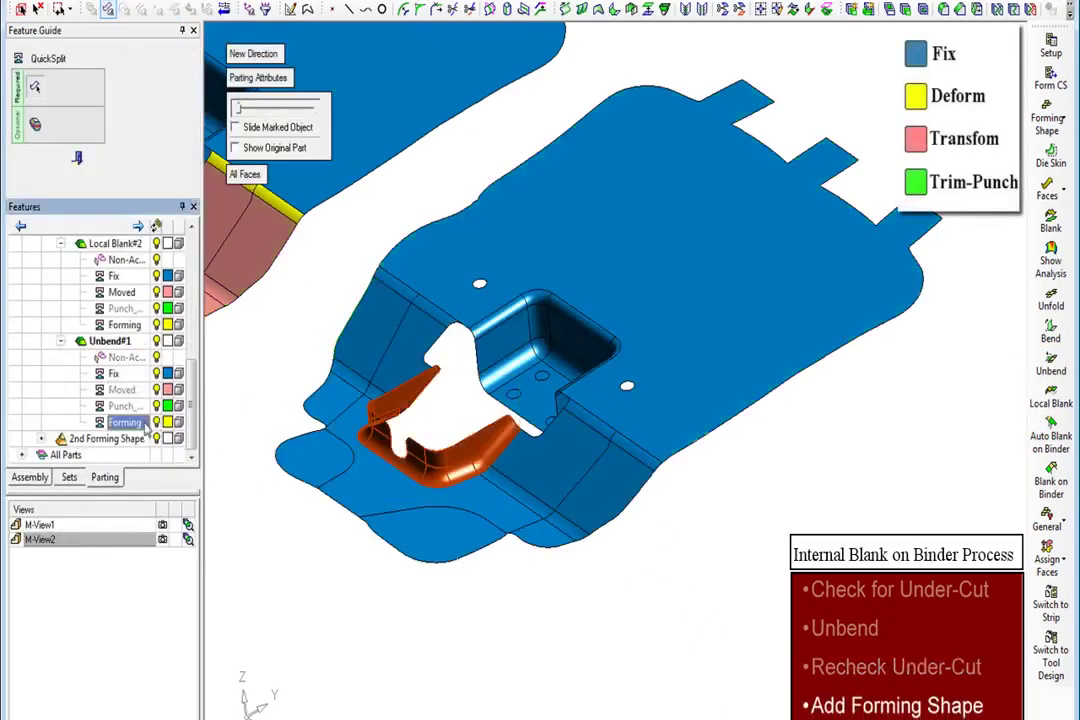
right_click(143, 423)
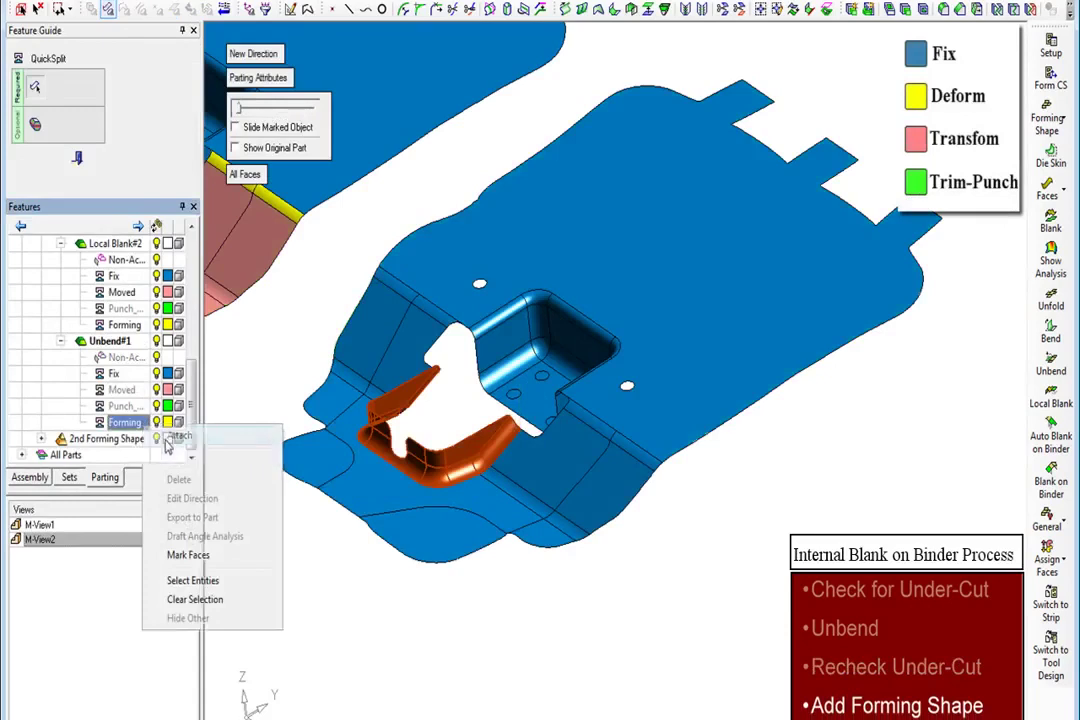
left_click(162, 437)
left_click(163, 466)
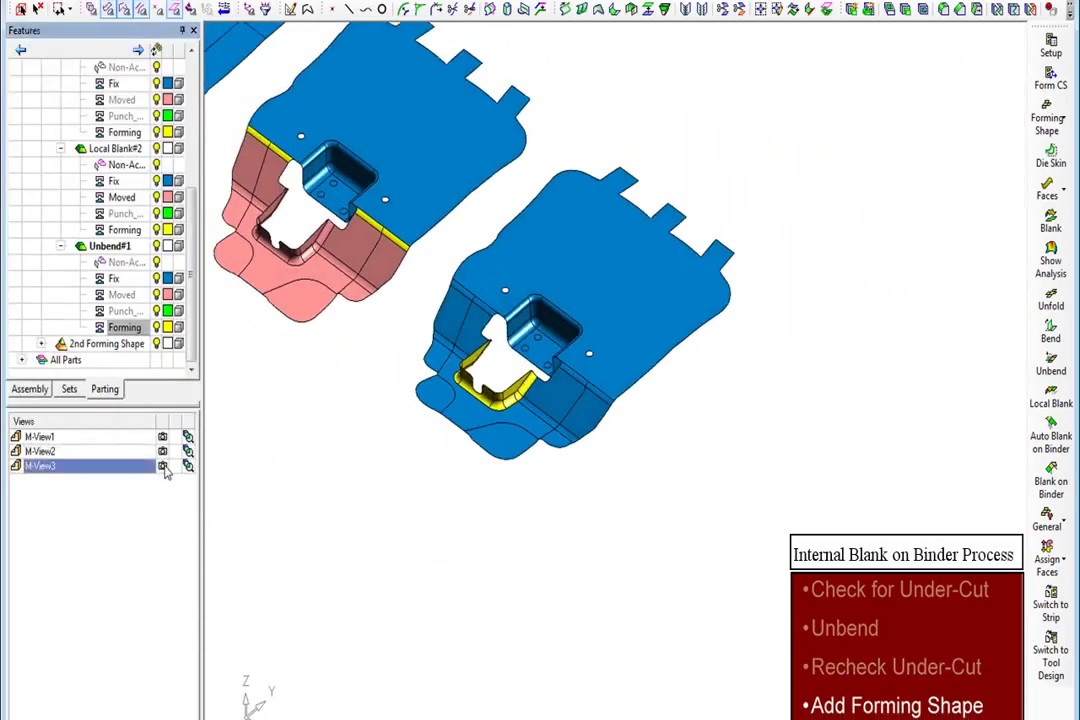
- Add forming shape Unbend#2 and switch to the second saved view
left_click(1047, 118)
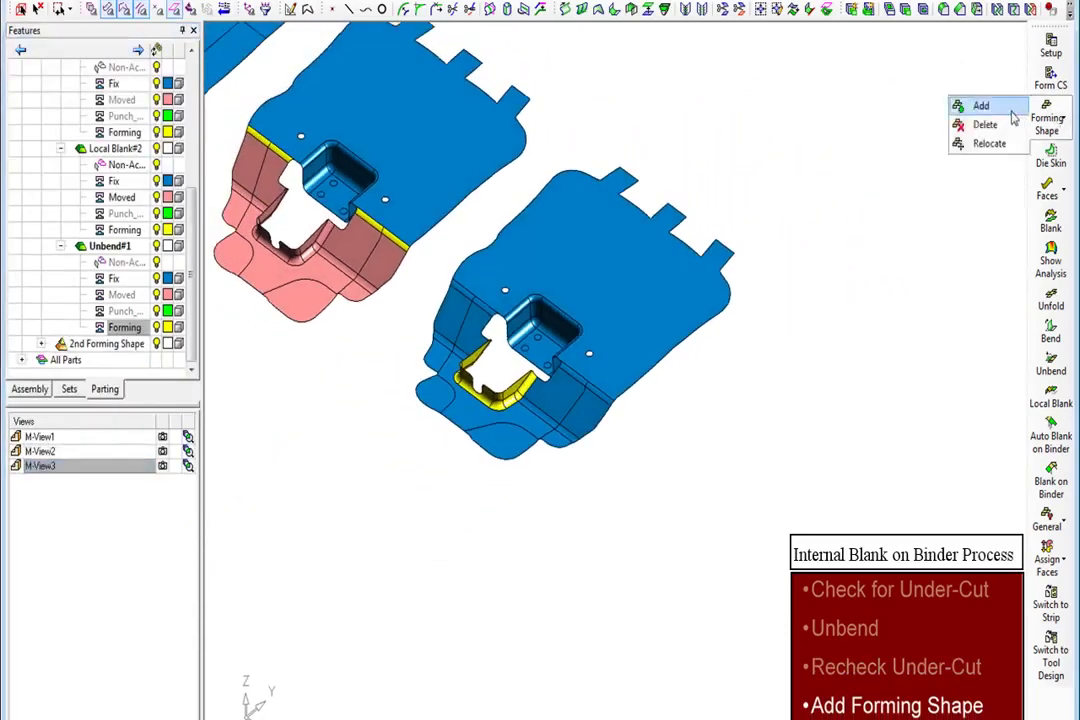
left_click(990, 107)
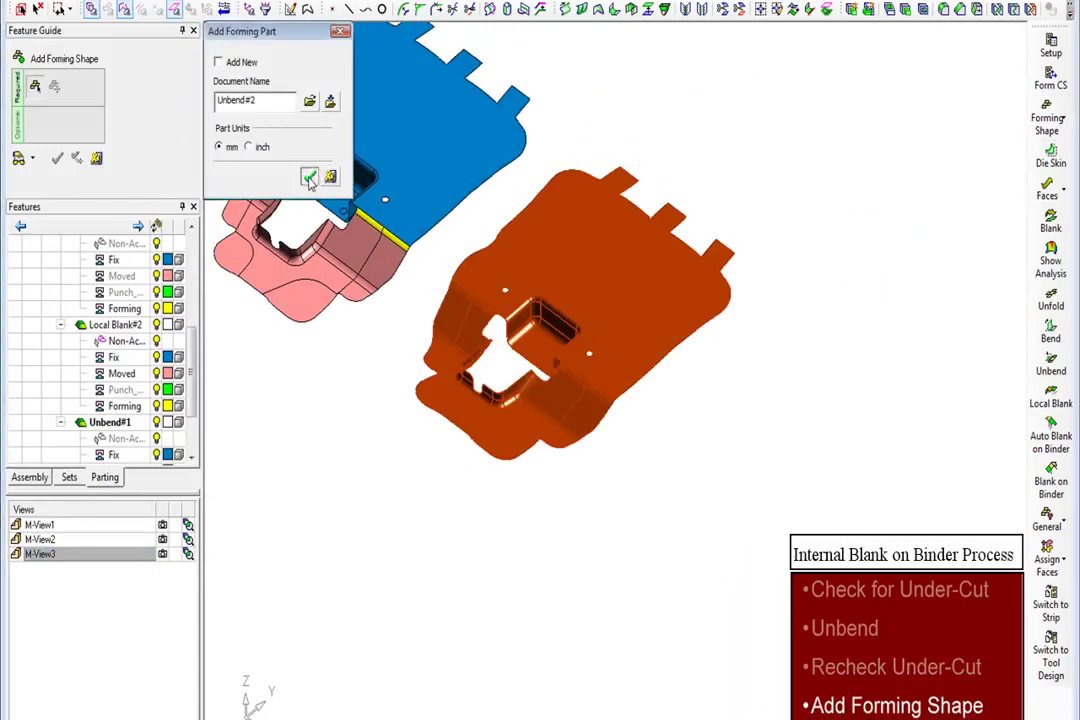
left_click(310, 180)
left_click(345, 447)
left_click(163, 451)
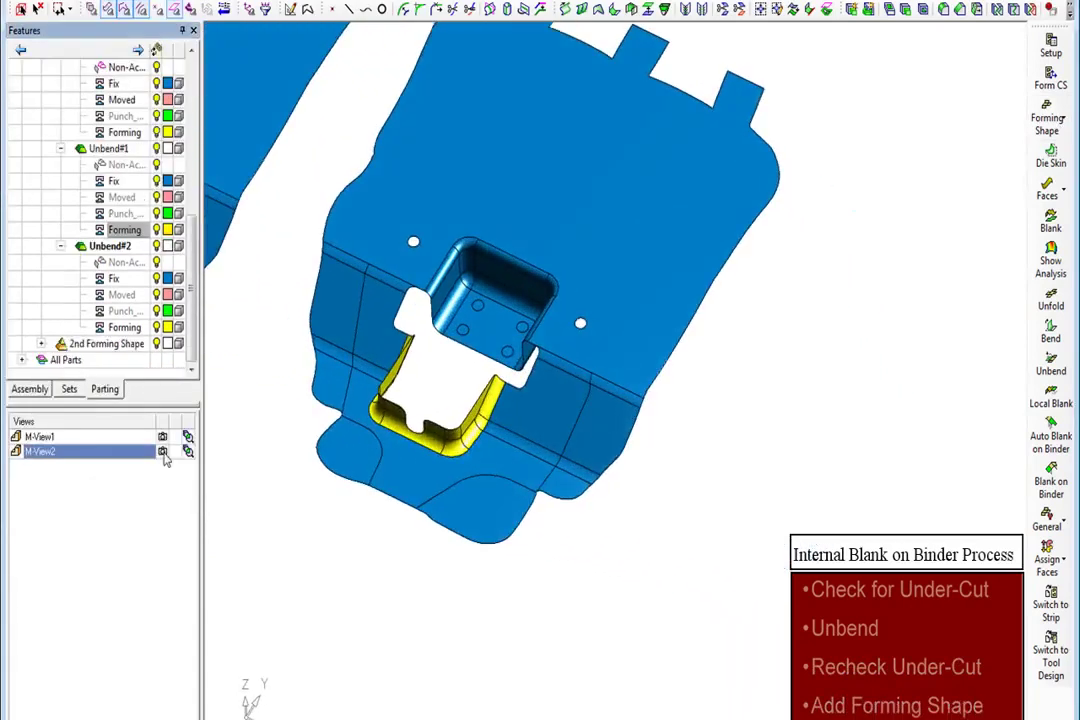
- Auto-blank the faces around the flange onto the binder
left_click(1050, 440)
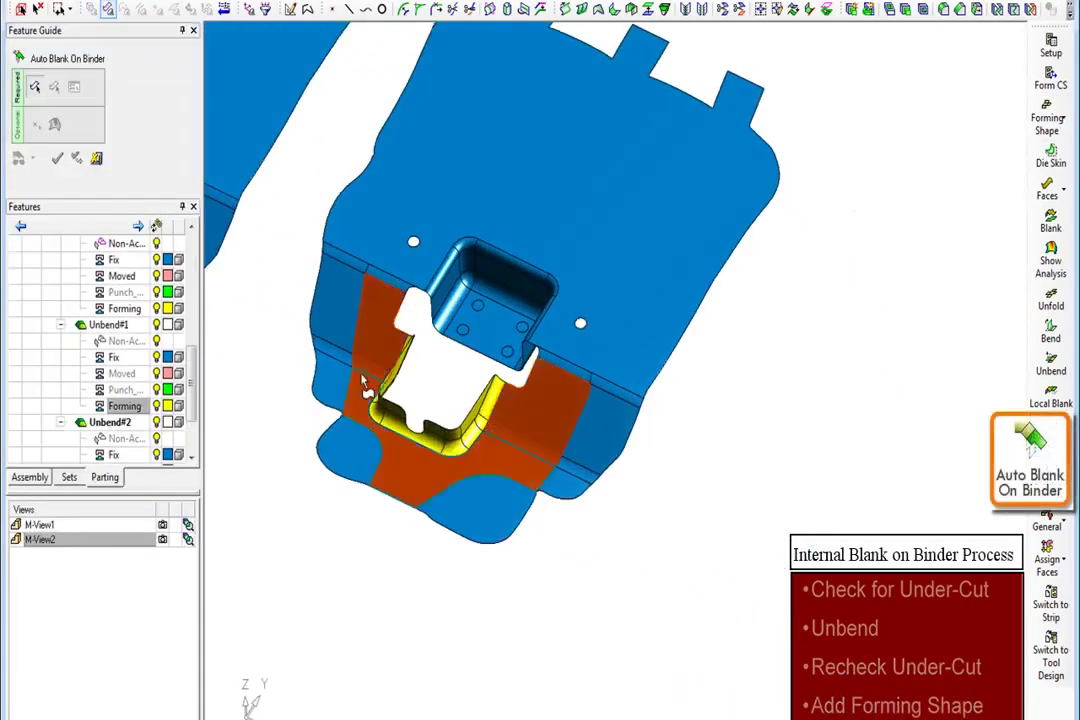
left_click(368, 383)
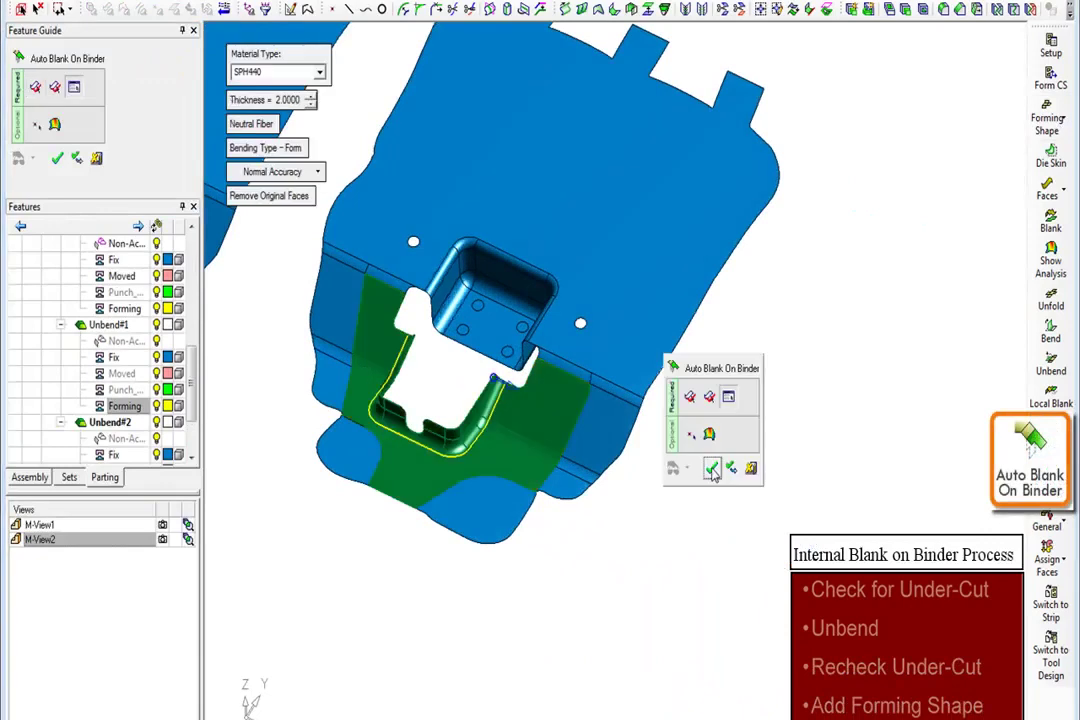
left_click(712, 470)
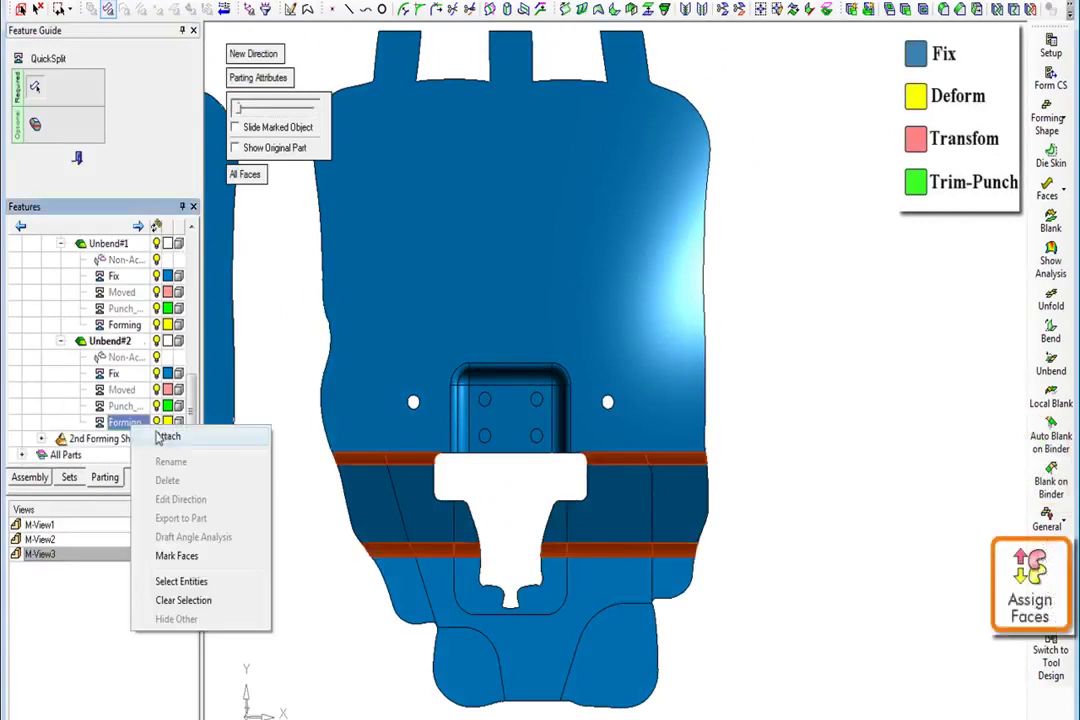
- Attach the bend strips as Forming and the lower faces as Moved in Unbend#2
left_click(168, 437)
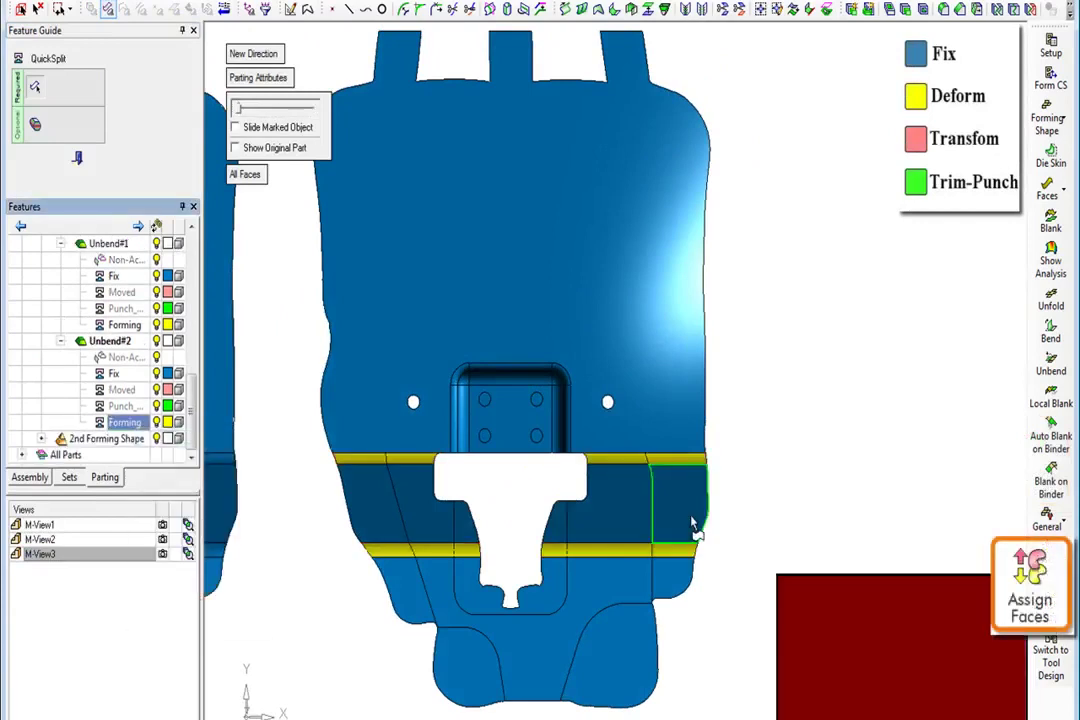
left_click(695, 527)
right_click(125, 398)
left_click(160, 400)
- In the fourth saved view, unfold the rightmost bracket's bend strips, outputting faces instead of wire
left_click(162, 481)
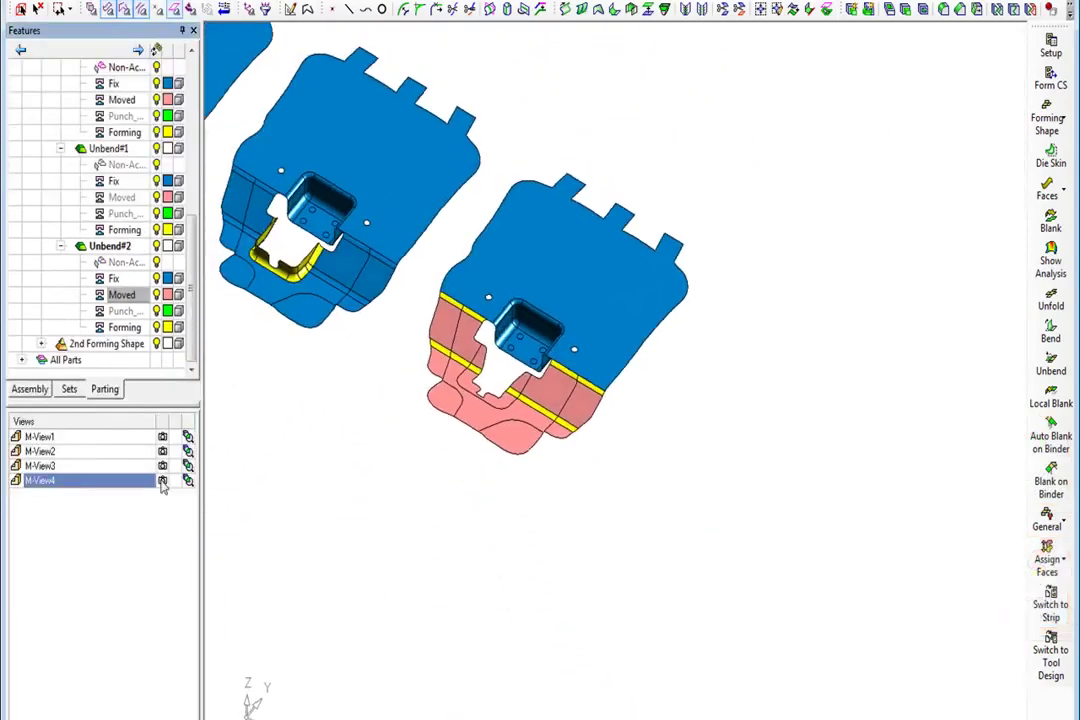
left_click(1050, 305)
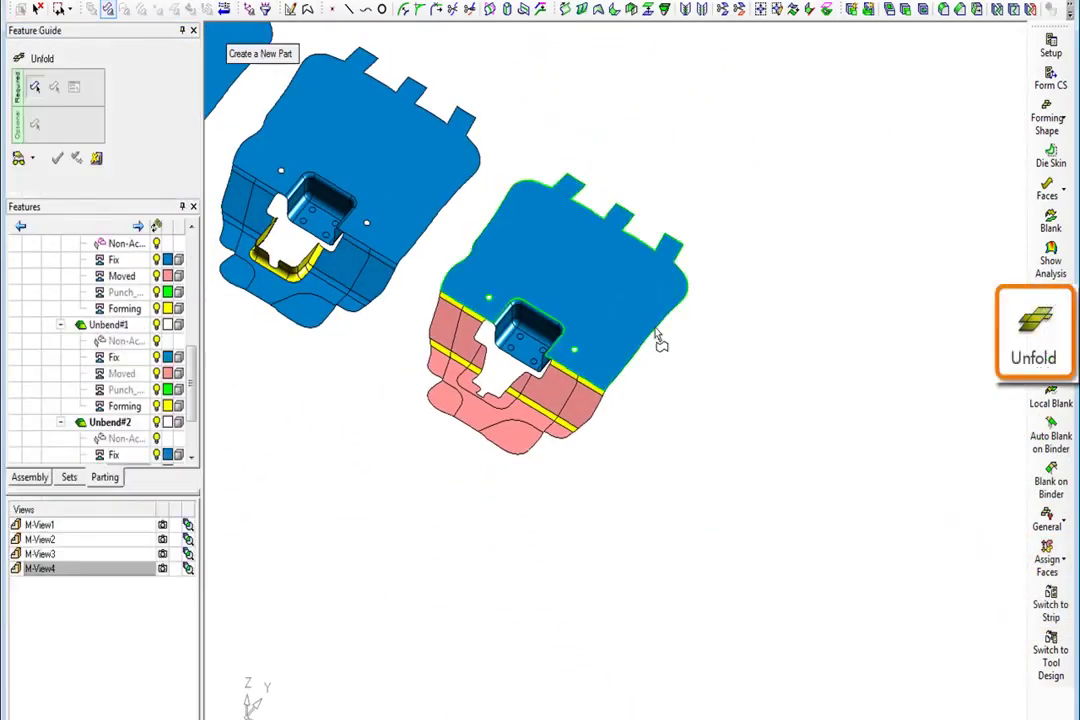
left_click(658, 340)
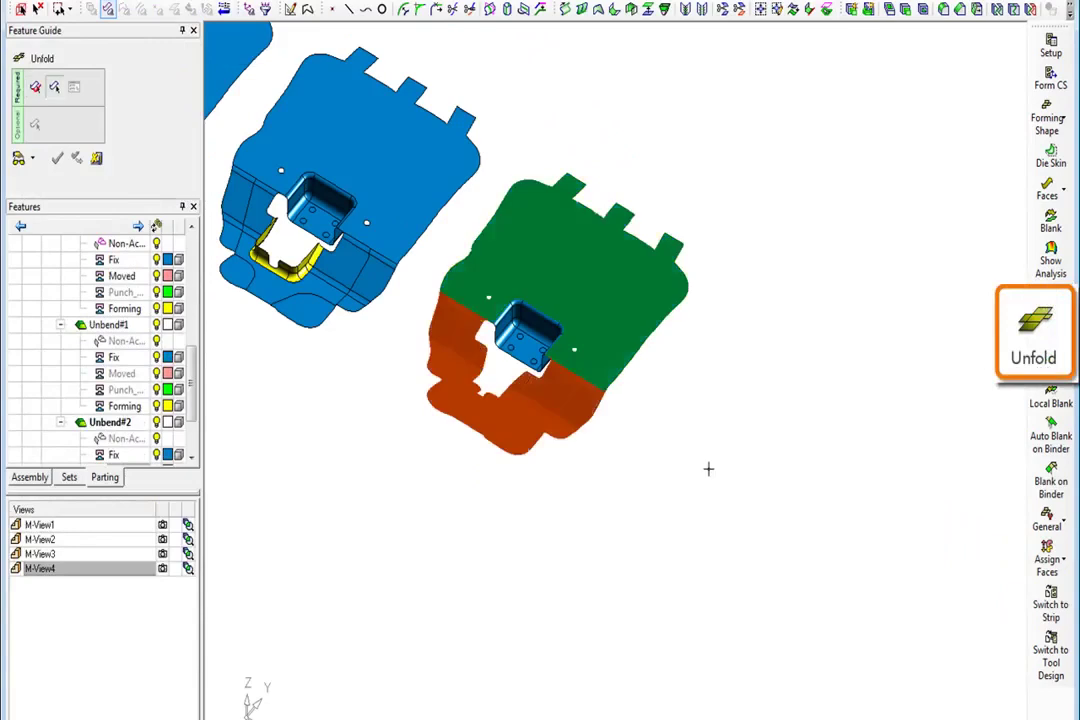
middle_click(664, 493)
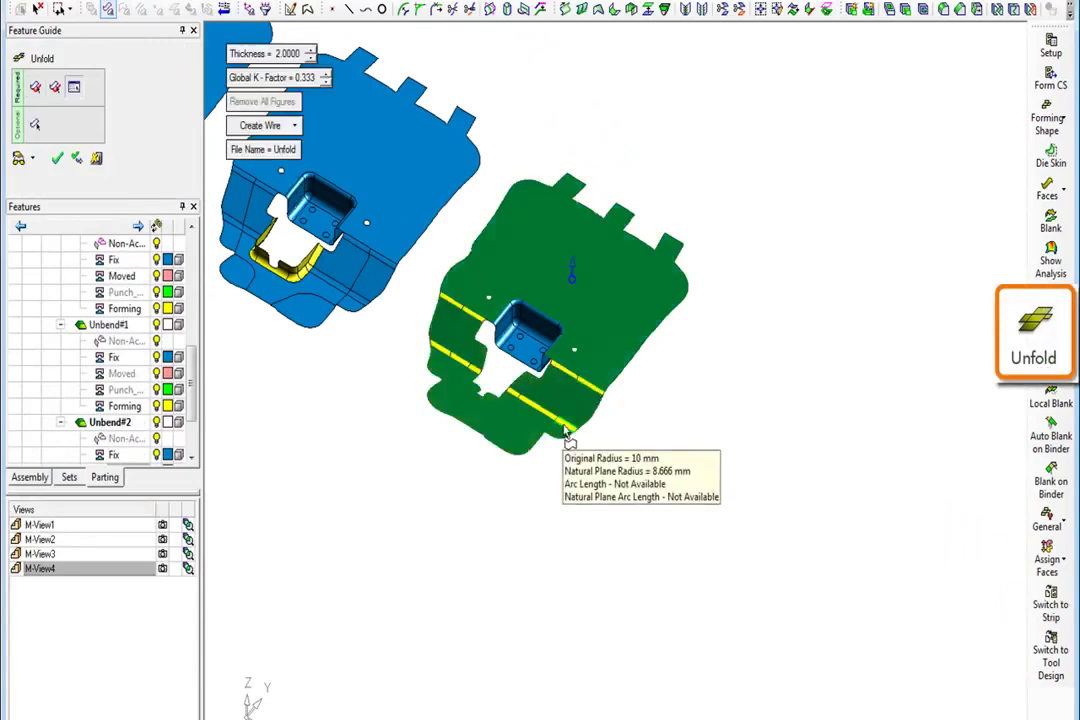
left_click(295, 126)
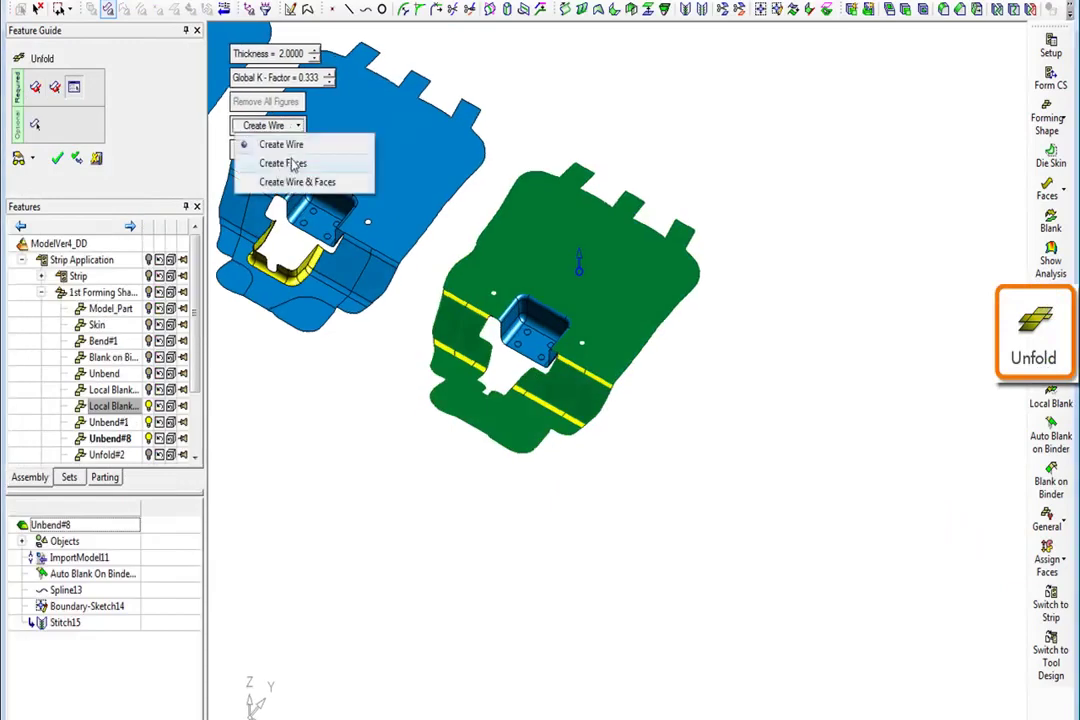
left_click(291, 165)
middle_click(324, 420)
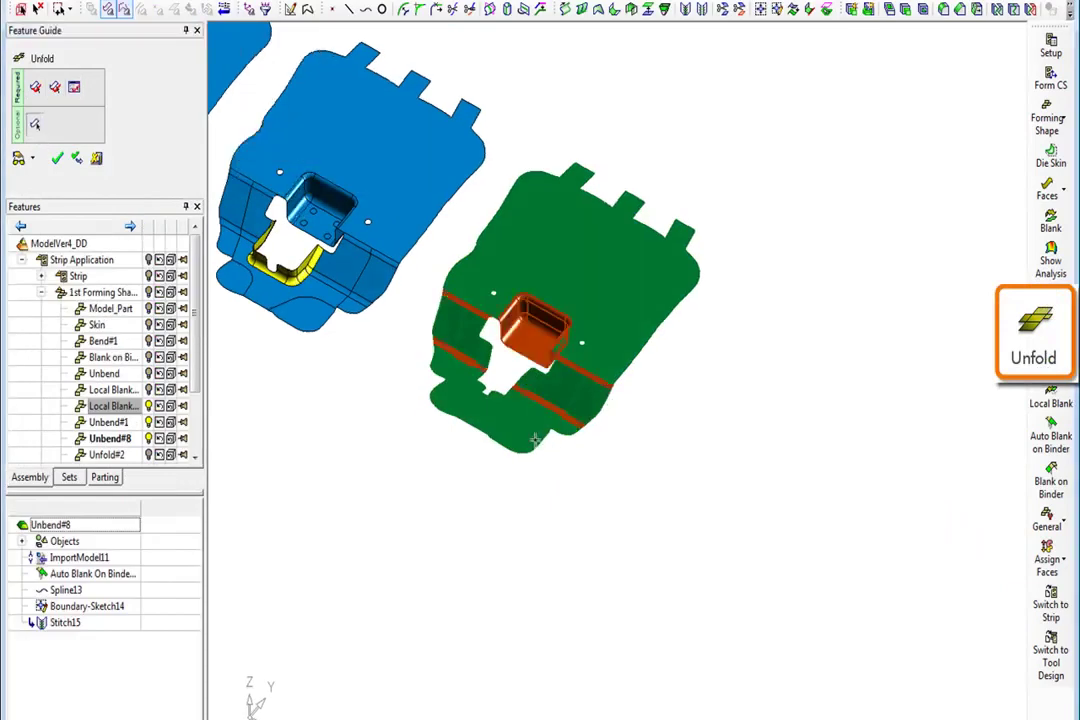